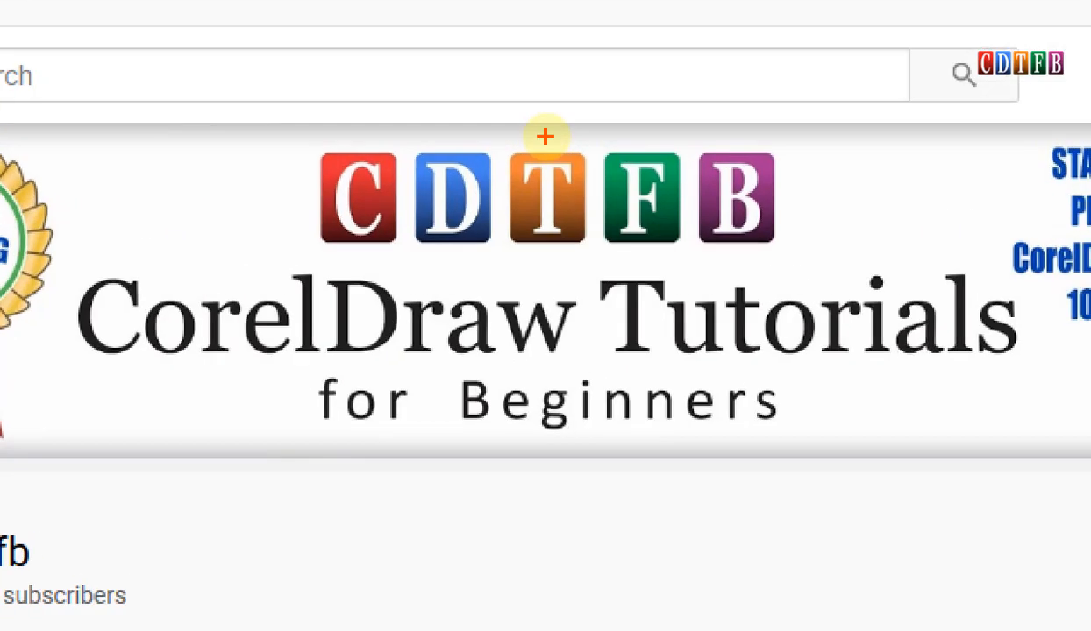
{"action": "left_click_drag", "start_coordinate": [296, 127], "coordinate": [797, 261]}
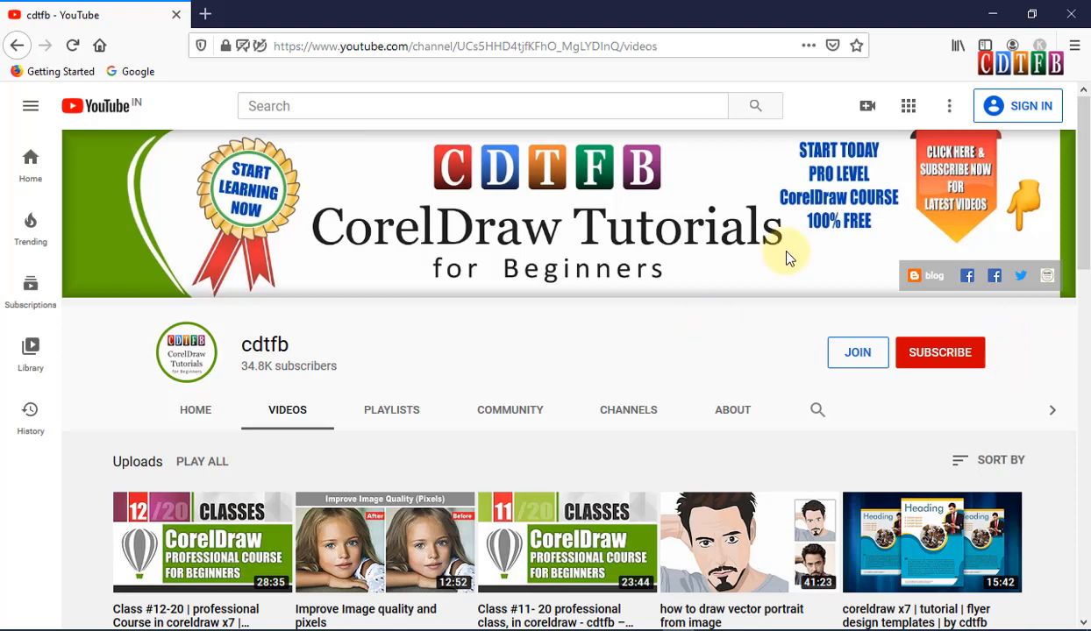
{"action": "left_click", "coordinate": [992, 13]}
{"action": "left_click", "coordinate": [1008, 13]}
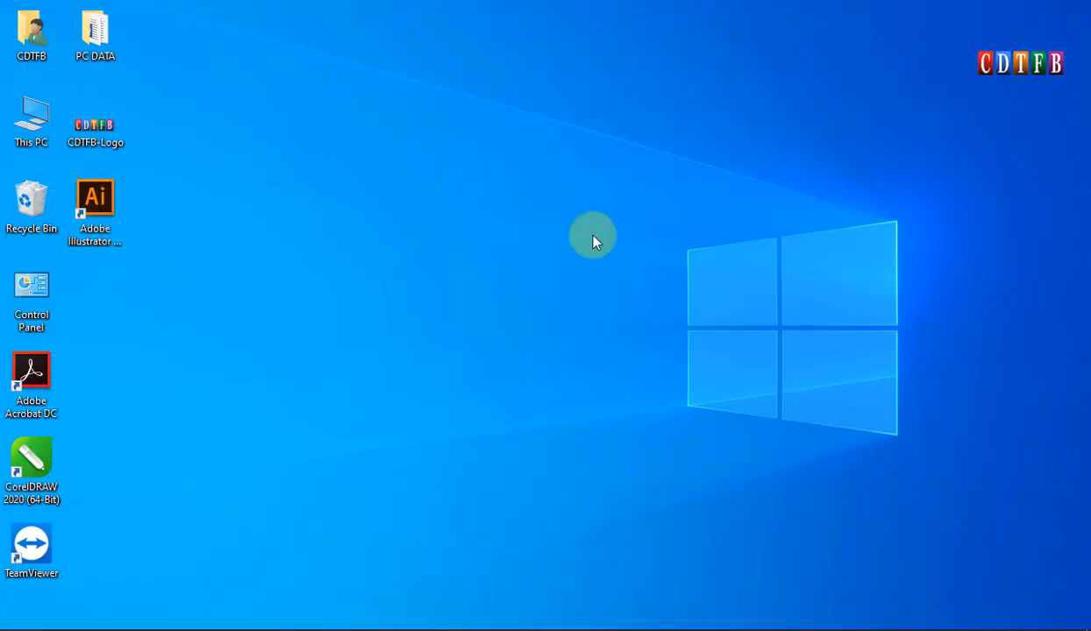
{"action": "left_click", "coordinate": [672, 627]}
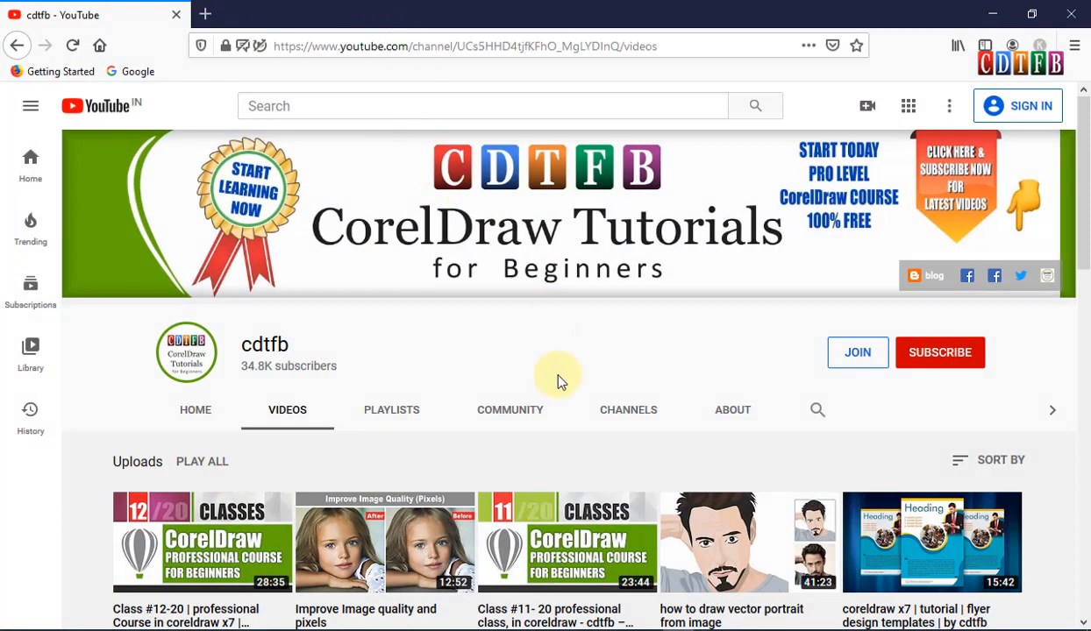
Step: Open the channel's Community page and find the post with the Adobe Illustrator CC 2019 download link
{"action": "left_click", "coordinate": [524, 412]}
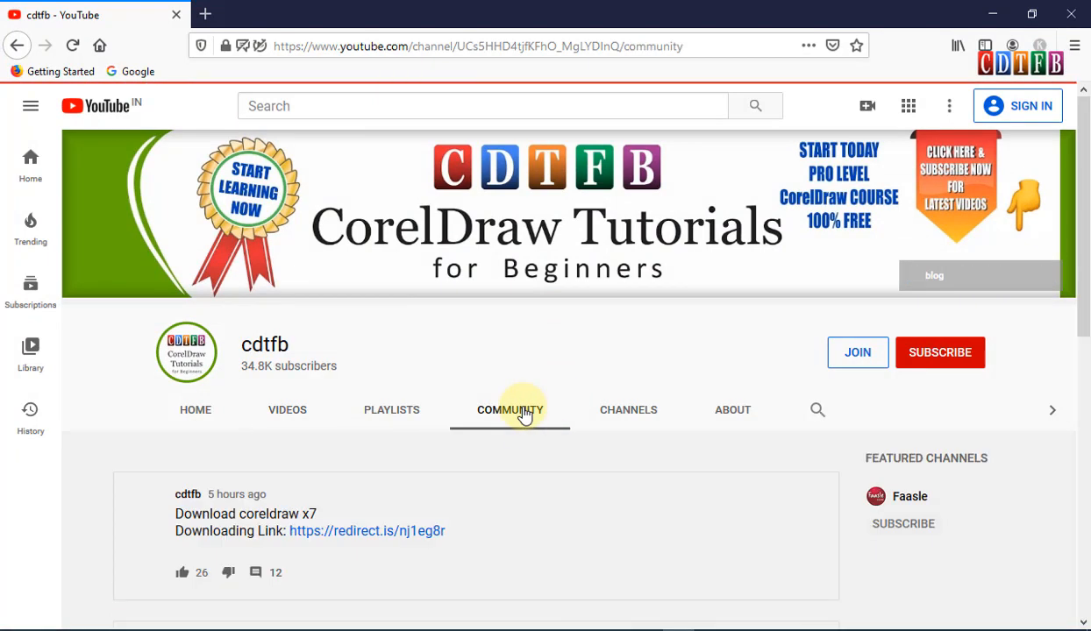
{"action": "scroll", "coordinate": [524, 413], "scroll_direction": "down", "scroll_amount": 10}
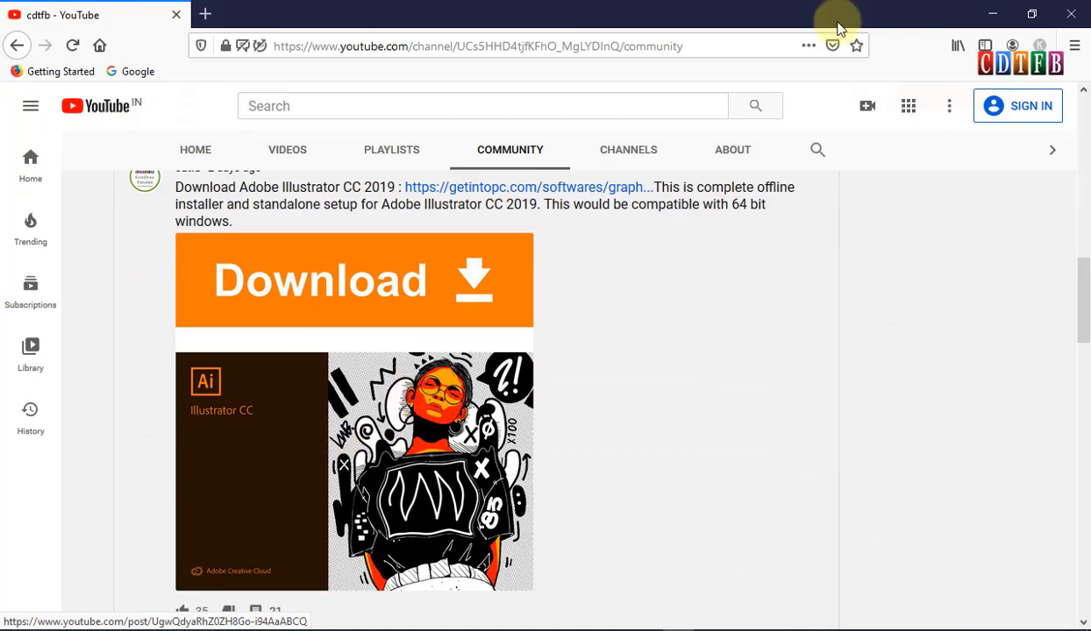
{"action": "left_click", "coordinate": [991, 13]}
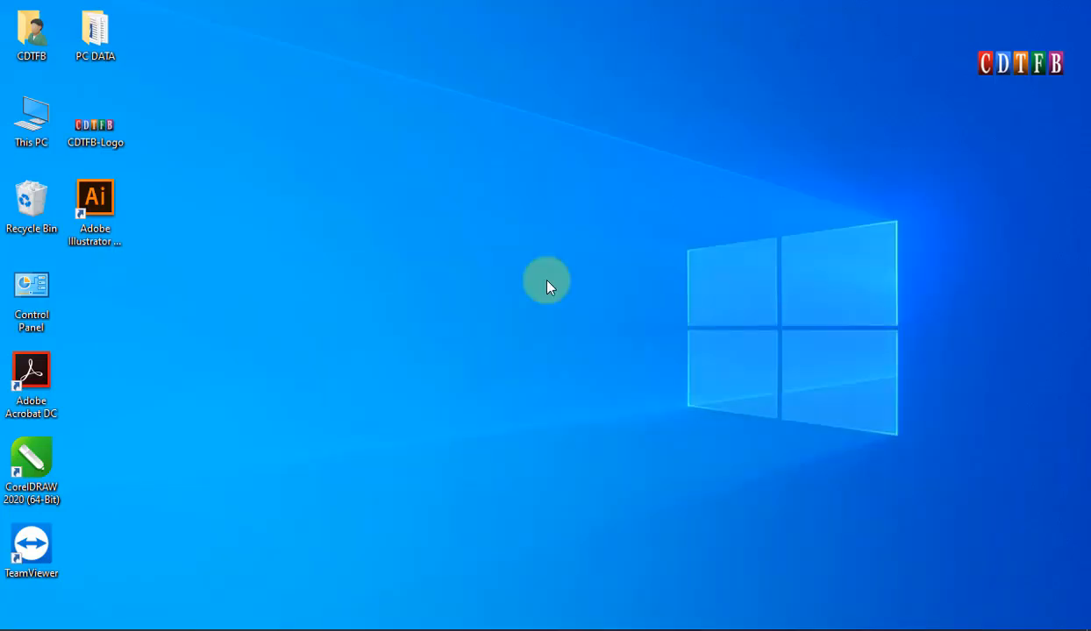
Step: Launch Adobe Illustrator CC 2019 from the desktop and look over the file presets on its home screen
{"action": "left_click", "coordinate": [107, 195]}
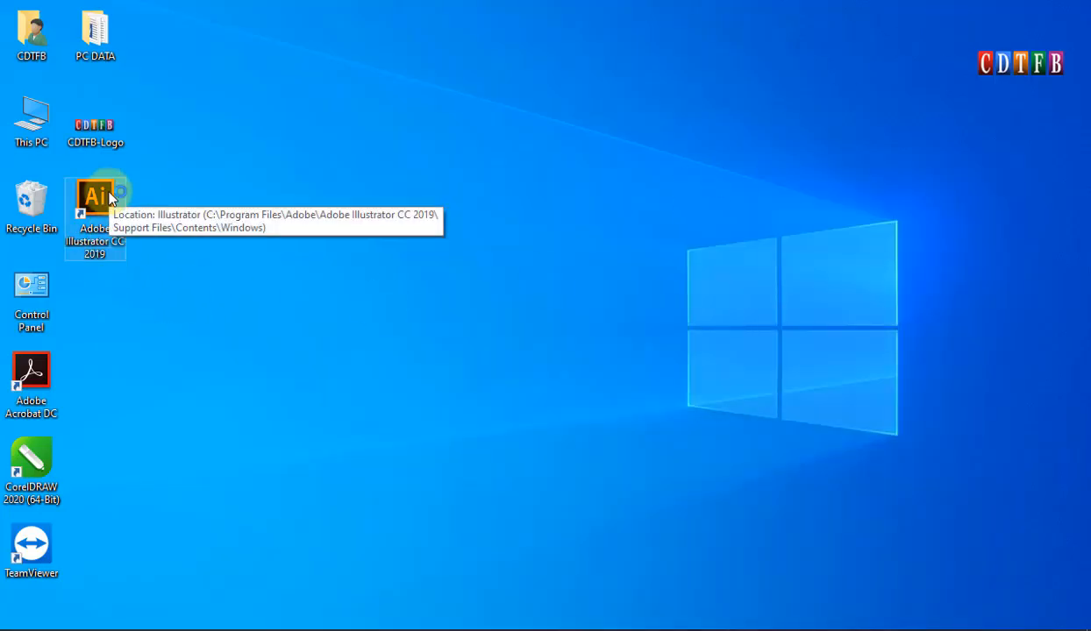
{"action": "double_click", "coordinate": [108, 199]}
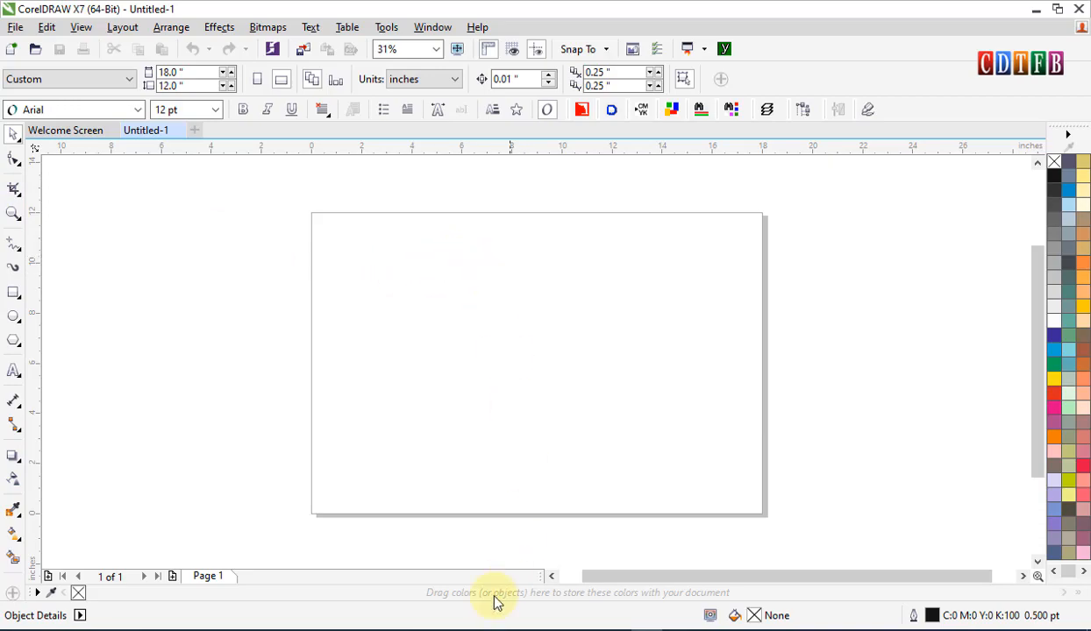
{"action": "left_click", "coordinate": [456, 628]}
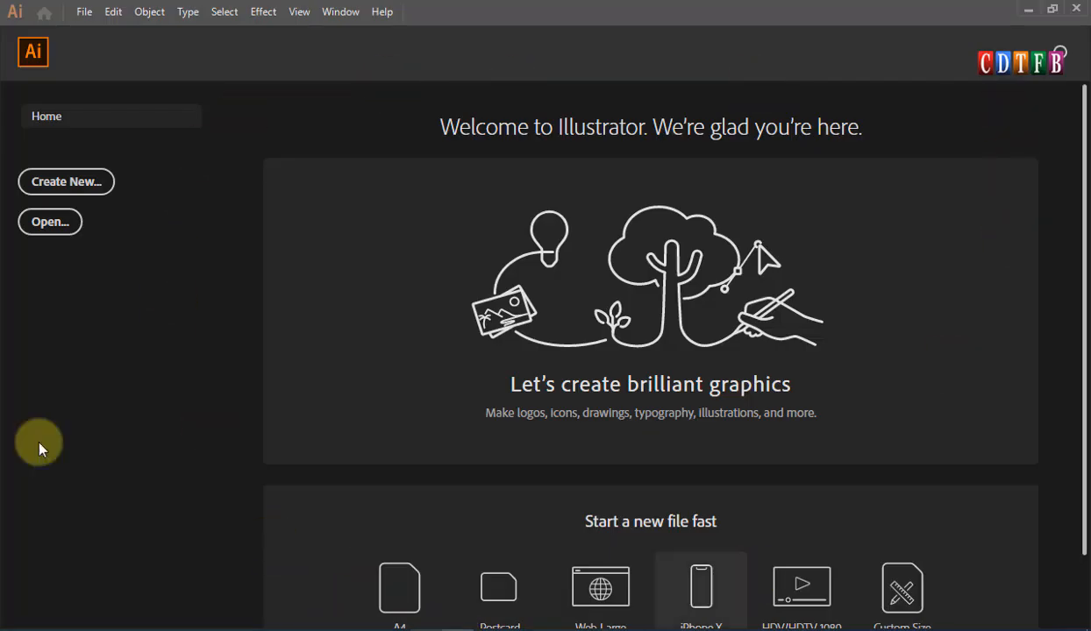
{"action": "scroll", "coordinate": [677, 372], "scroll_direction": "down", "scroll_amount": 2}
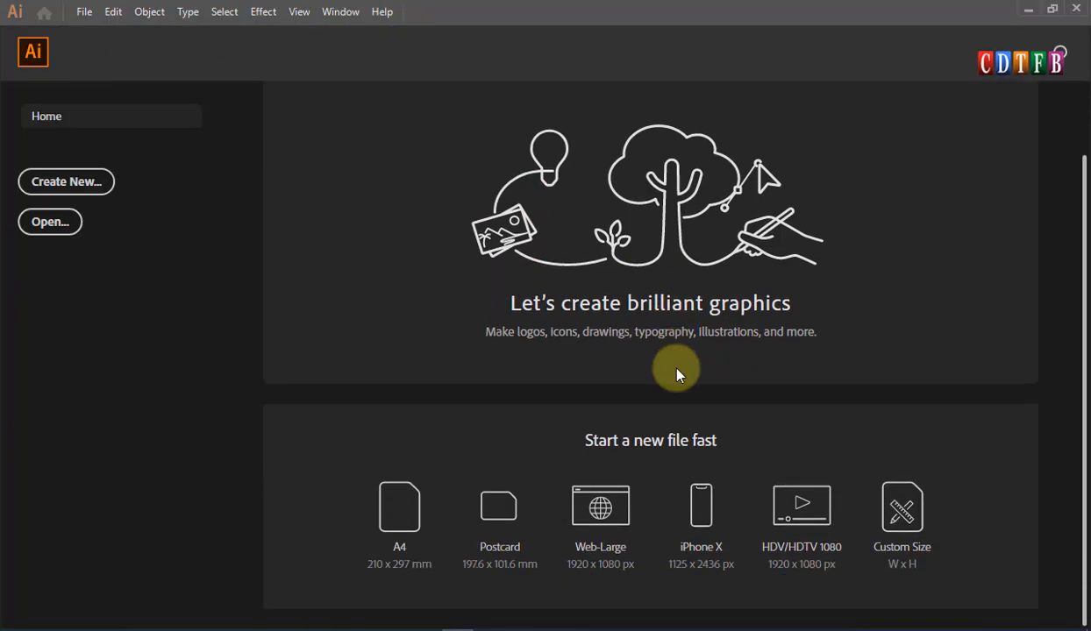
{"action": "scroll", "coordinate": [677, 372], "scroll_direction": "up", "scroll_amount": 2}
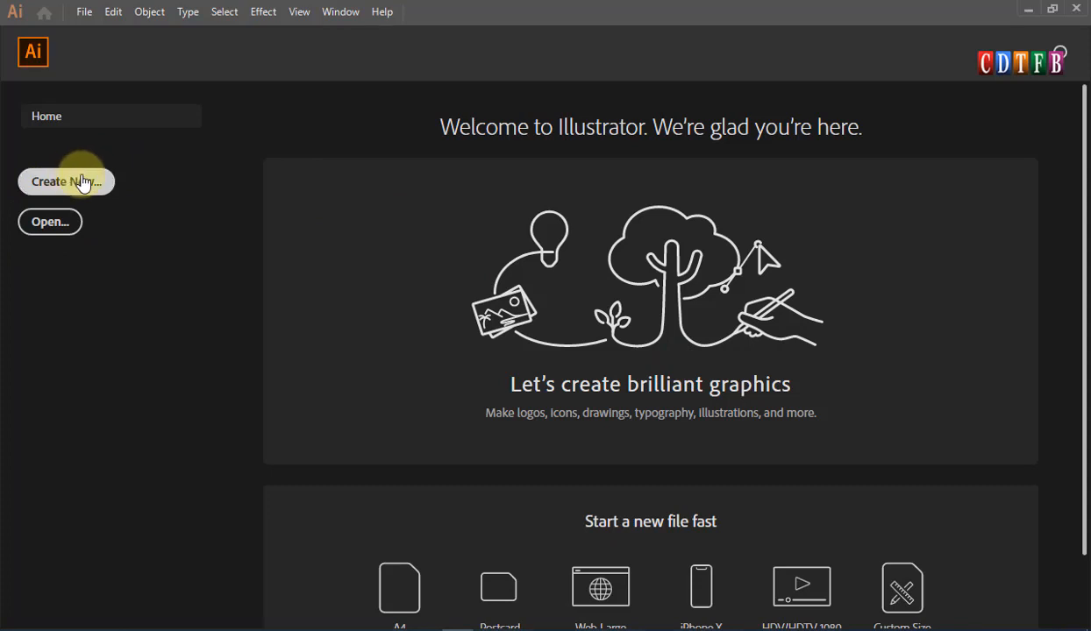
{"action": "scroll", "coordinate": [383, 253], "scroll_direction": "down", "scroll_amount": 2}
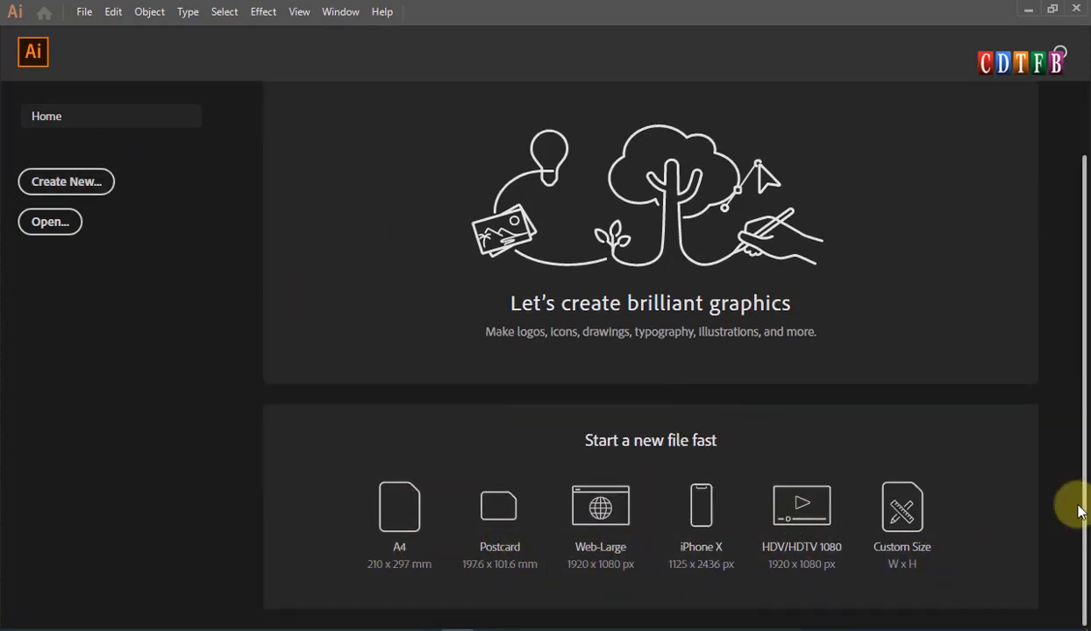
{"action": "scroll", "coordinate": [391, 429], "scroll_direction": "up", "scroll_amount": 2}
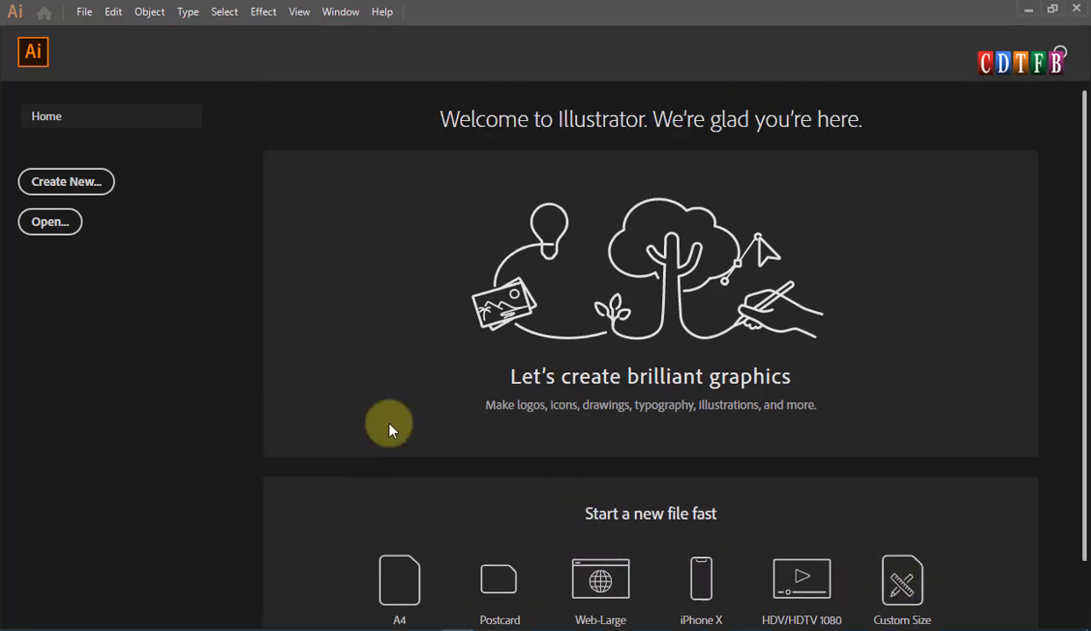
Step: Start a new document and review the Saved, Mobile, Web, Print, Film & Video and Art & Illustration presets
{"action": "left_click", "coordinate": [87, 185]}
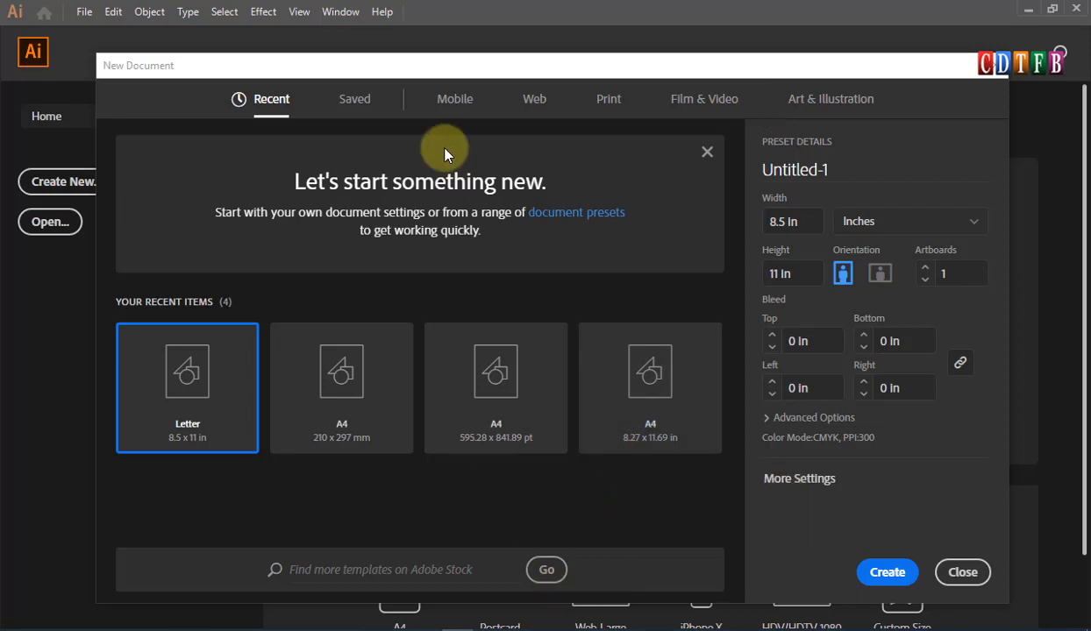
{"action": "left_click", "coordinate": [356, 101]}
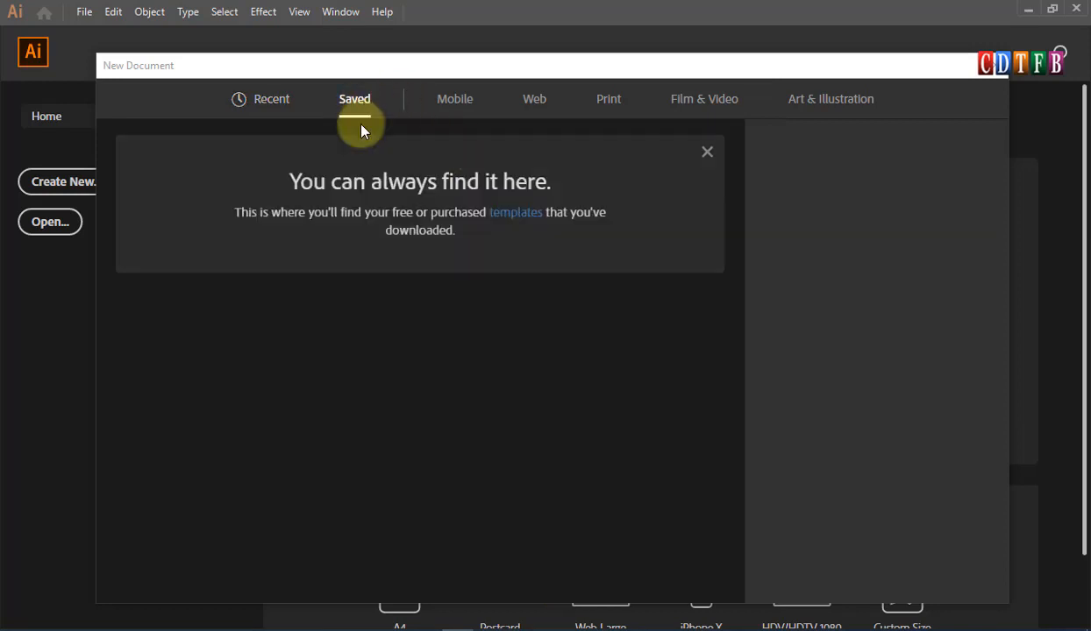
{"action": "left_click", "coordinate": [466, 106]}
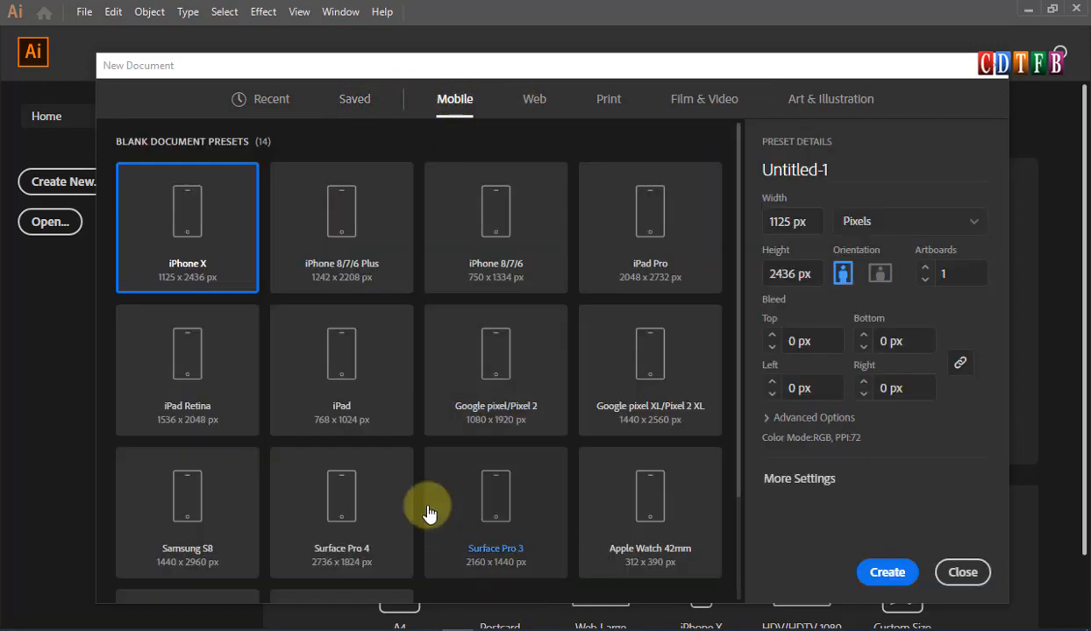
{"action": "scroll", "coordinate": [495, 370], "scroll_direction": "down", "scroll_amount": 3}
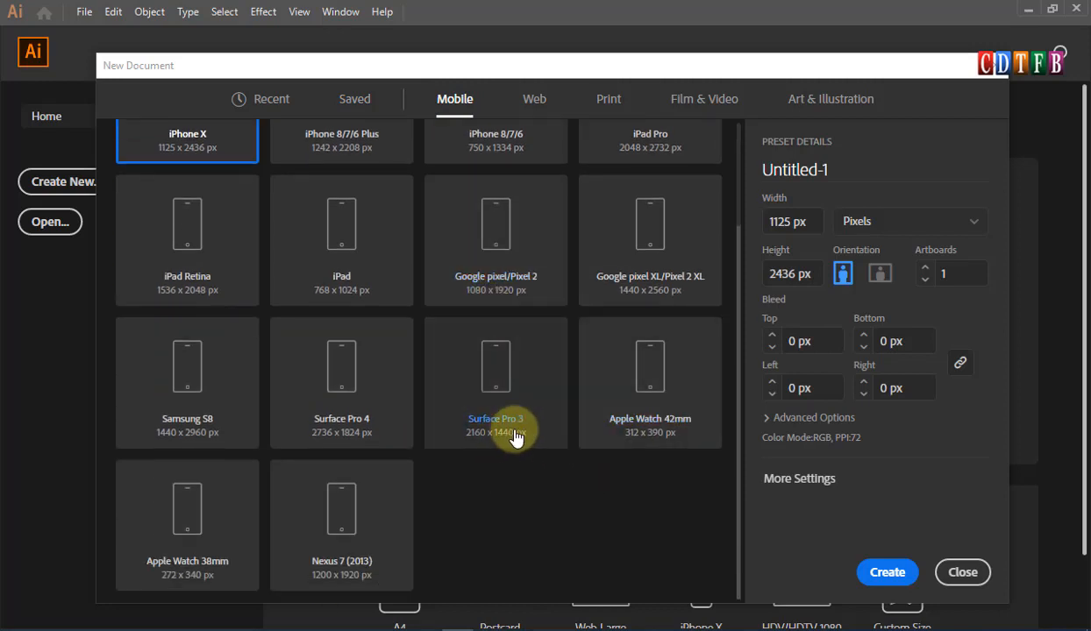
{"action": "scroll", "coordinate": [517, 434], "scroll_direction": "up", "scroll_amount": 3}
{"action": "left_click", "coordinate": [537, 99]}
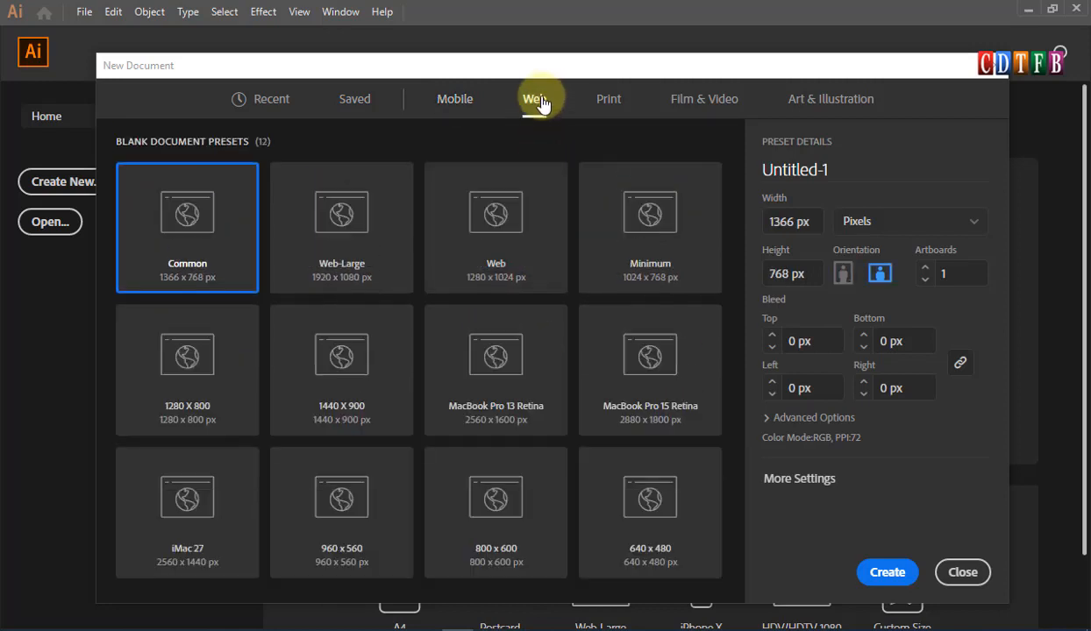
{"action": "left_click", "coordinate": [619, 104]}
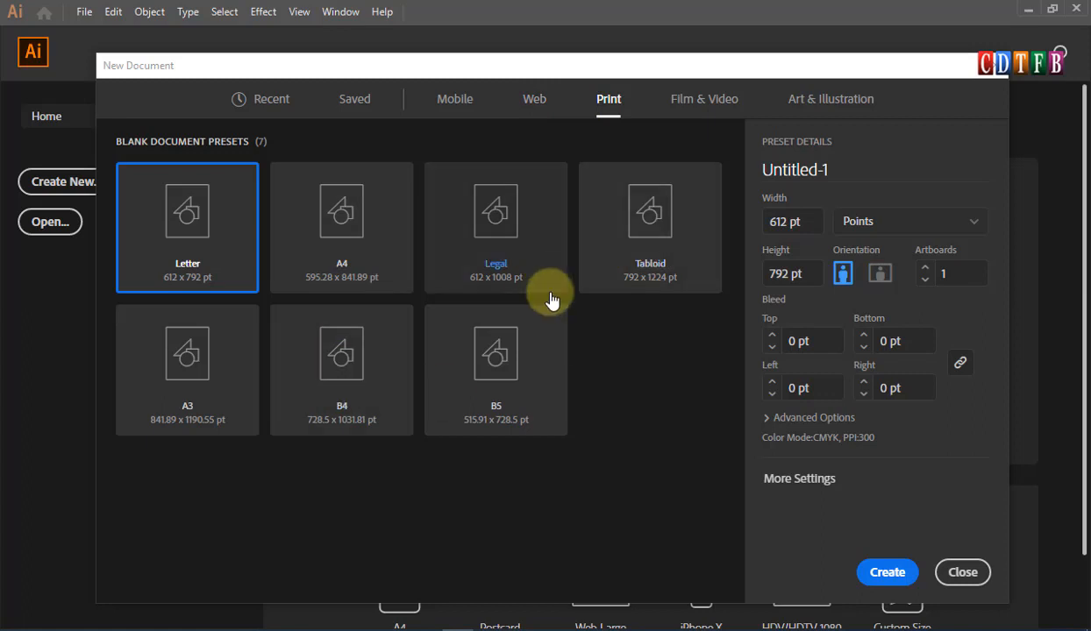
{"action": "left_click", "coordinate": [708, 103]}
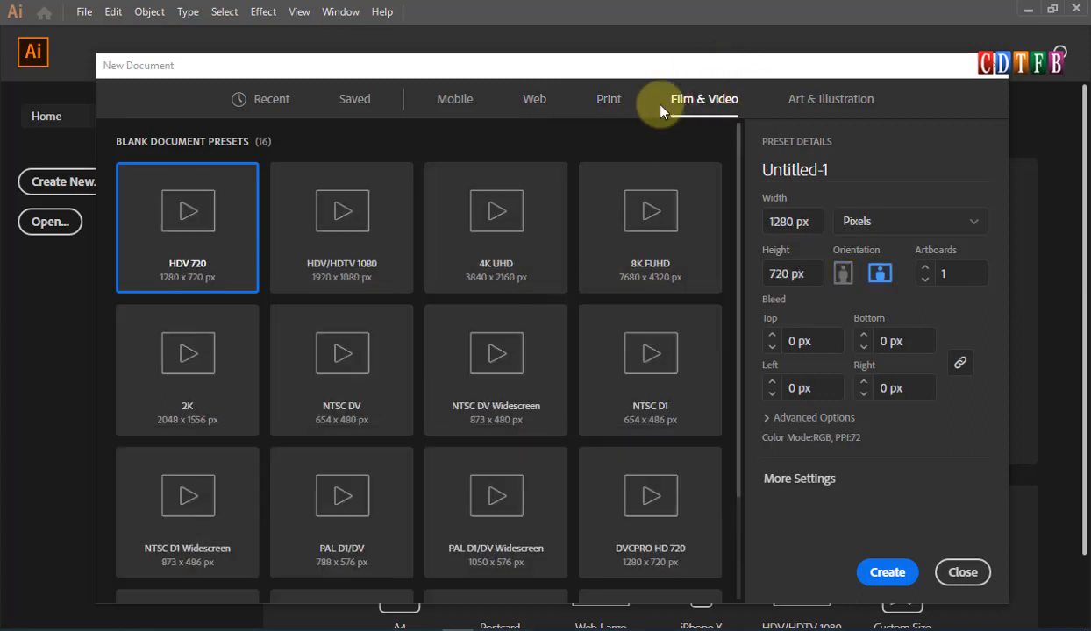
{"action": "left_click", "coordinate": [847, 101]}
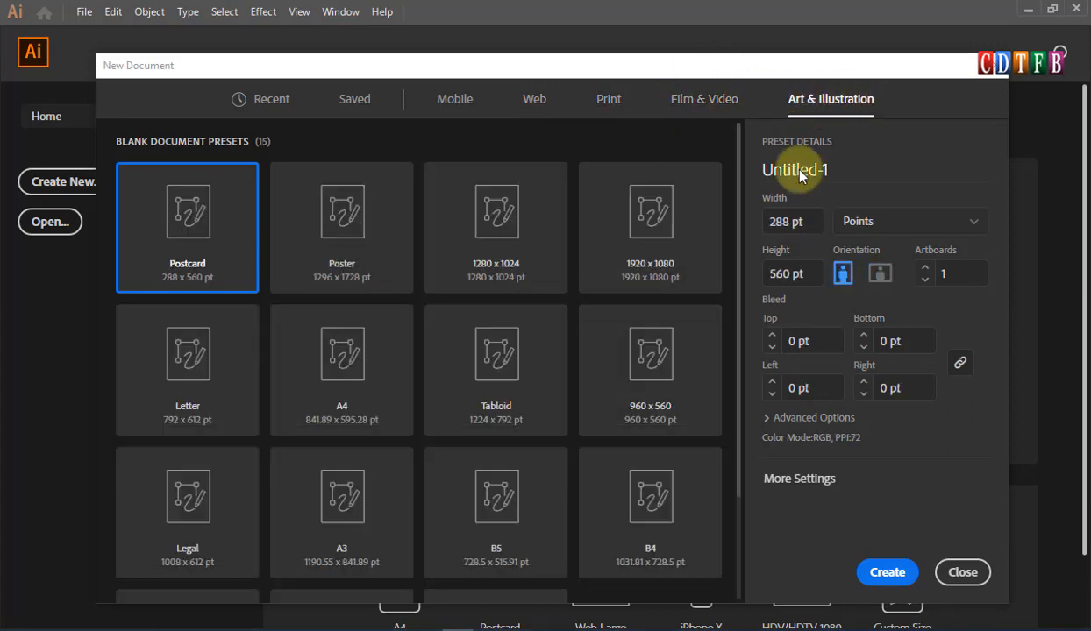
{"action": "scroll", "coordinate": [554, 285], "scroll_direction": "down", "scroll_amount": 3}
{"action": "scroll", "coordinate": [571, 303], "scroll_direction": "up", "scroll_amount": 3}
Step: For a Letter document from the Print presets, enter the name "cdtfb AI class-1" and set the units to inches
{"action": "left_click", "coordinate": [608, 101]}
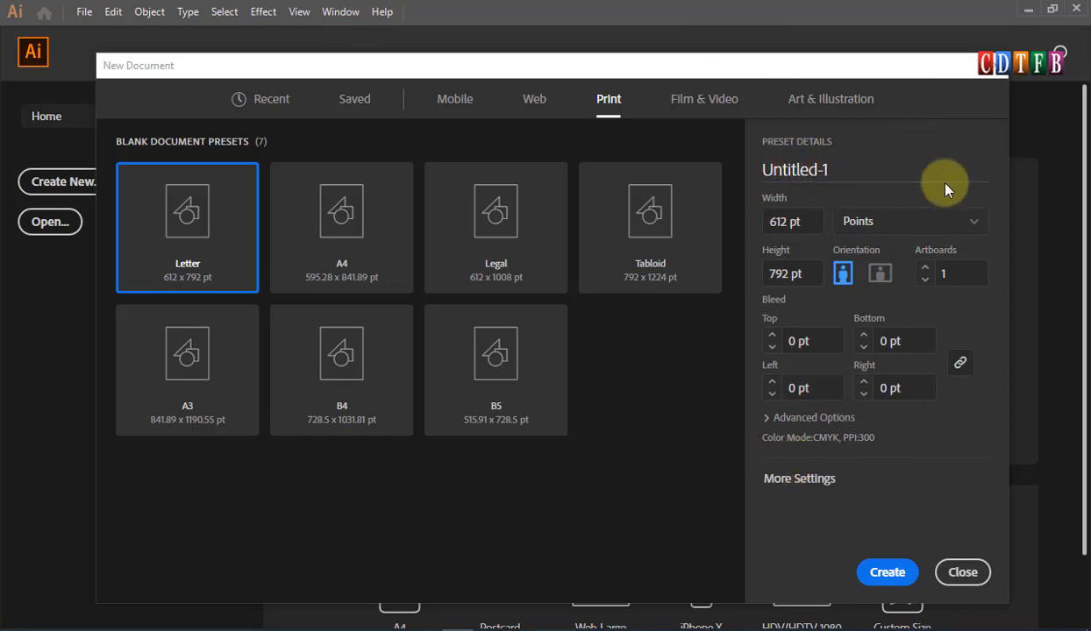
{"action": "left_click", "coordinate": [884, 175]}
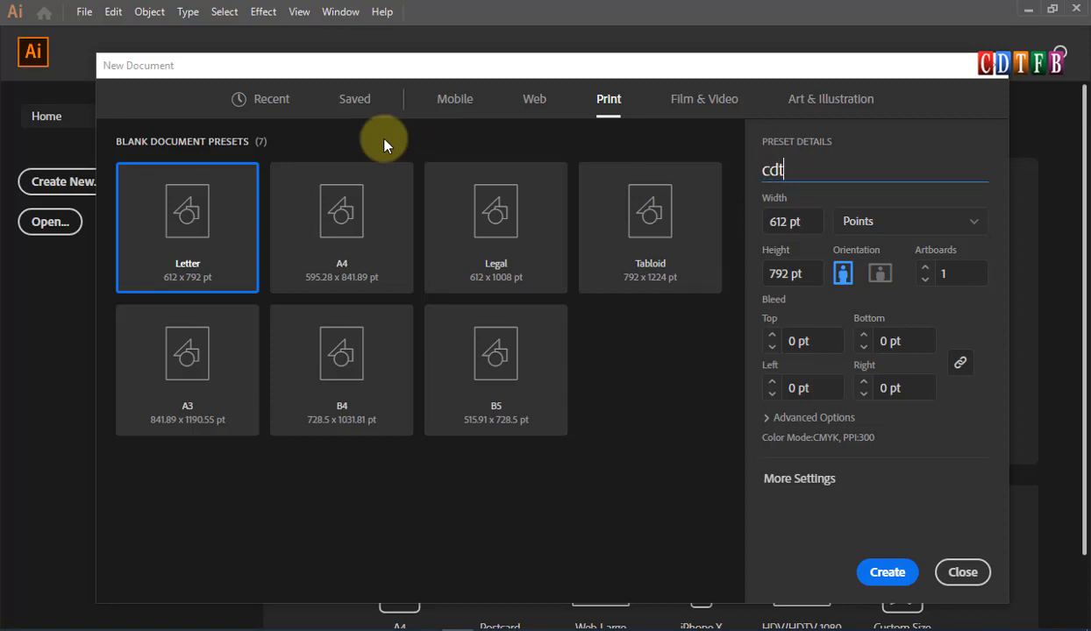
{"action": "type", "text": "cla"}
{"action": "type", "text": "AI"}
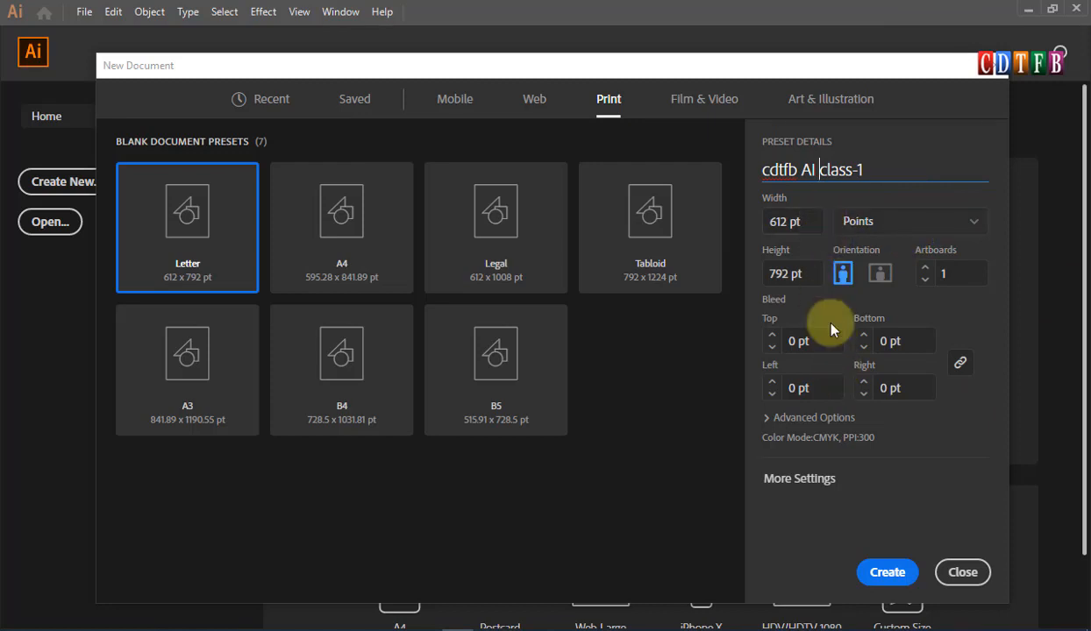
{"action": "left_click", "coordinate": [966, 230]}
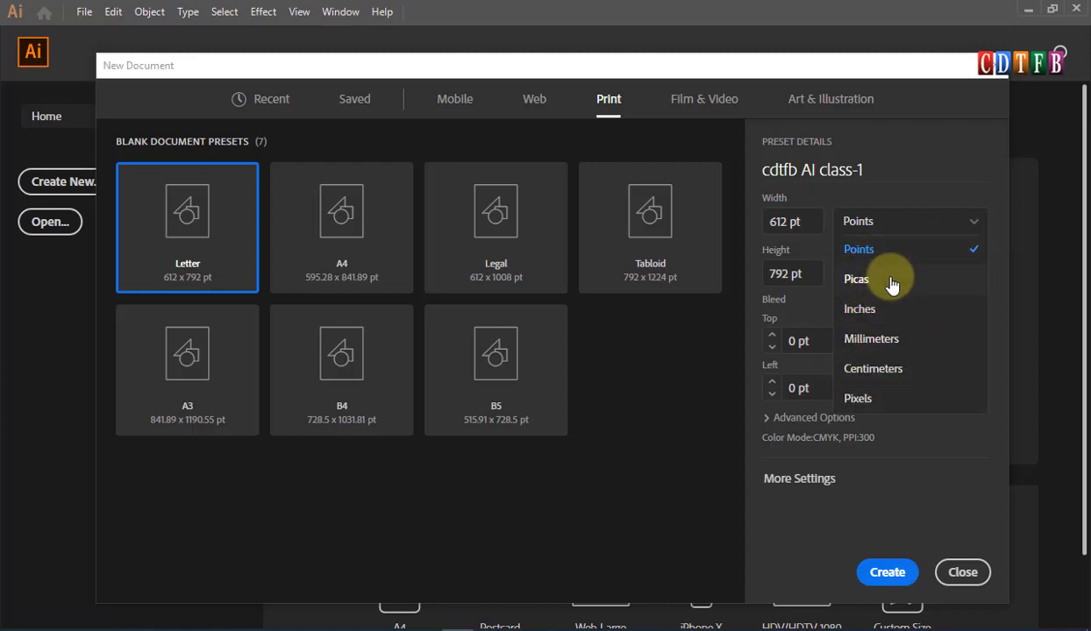
{"action": "left_click", "coordinate": [887, 311]}
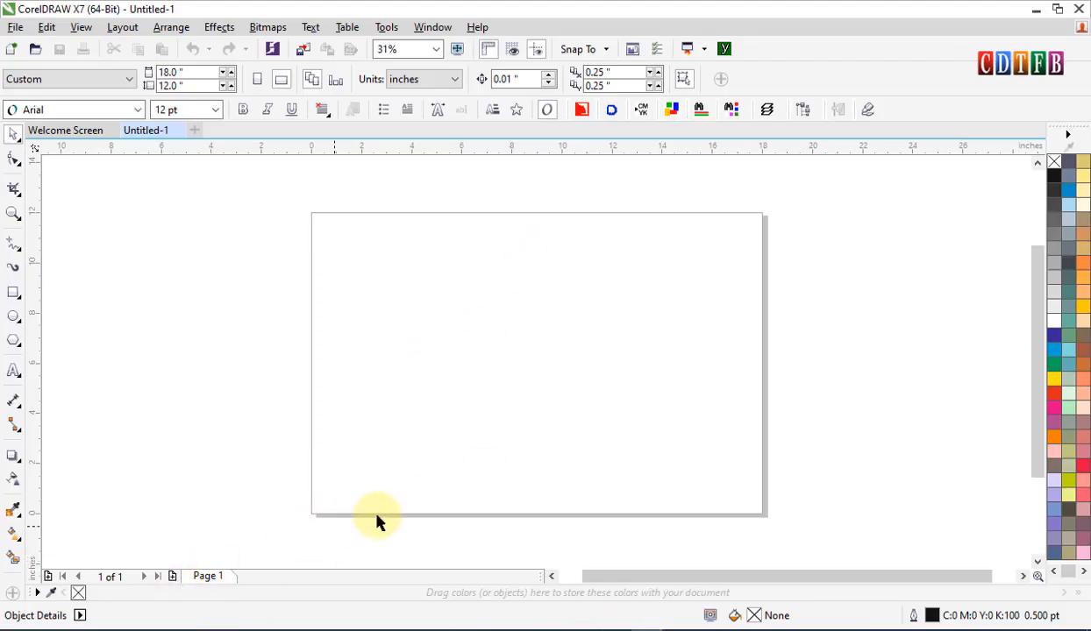
Step: In CorelDRAW X7, insert one page after page 1 and switch between the two pages
{"action": "key", "text": "Page_Down"}
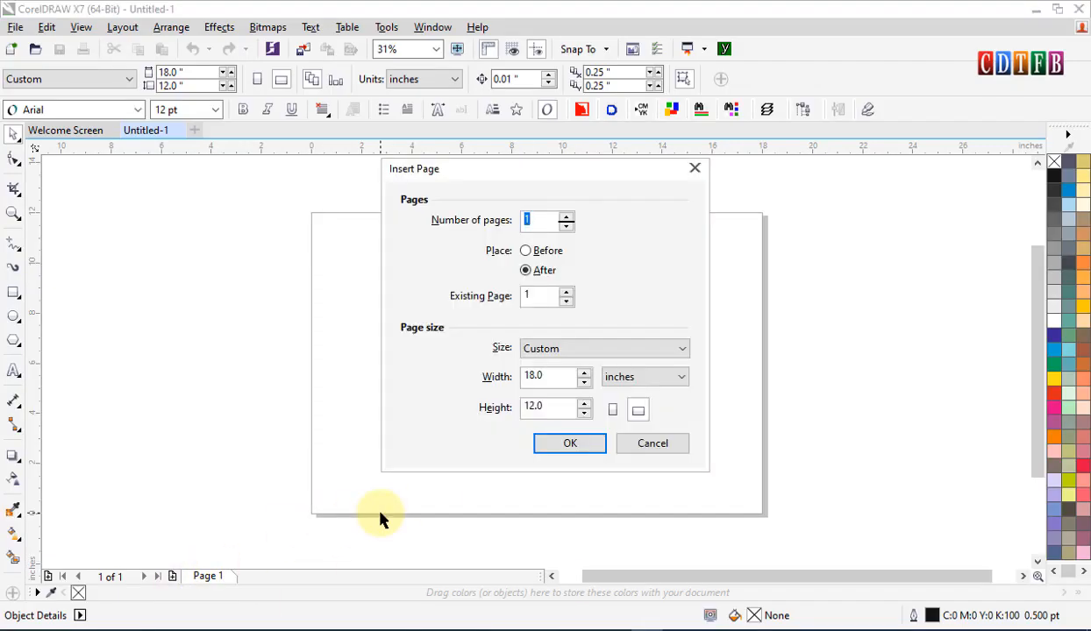
{"action": "key", "text": "Return"}
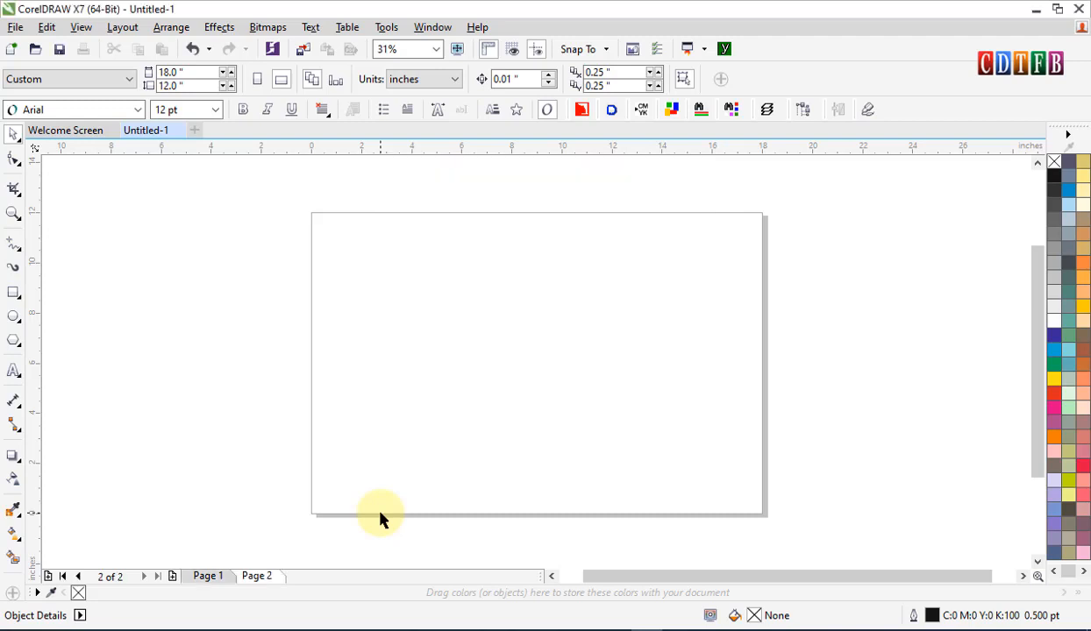
{"action": "left_click", "coordinate": [207, 576]}
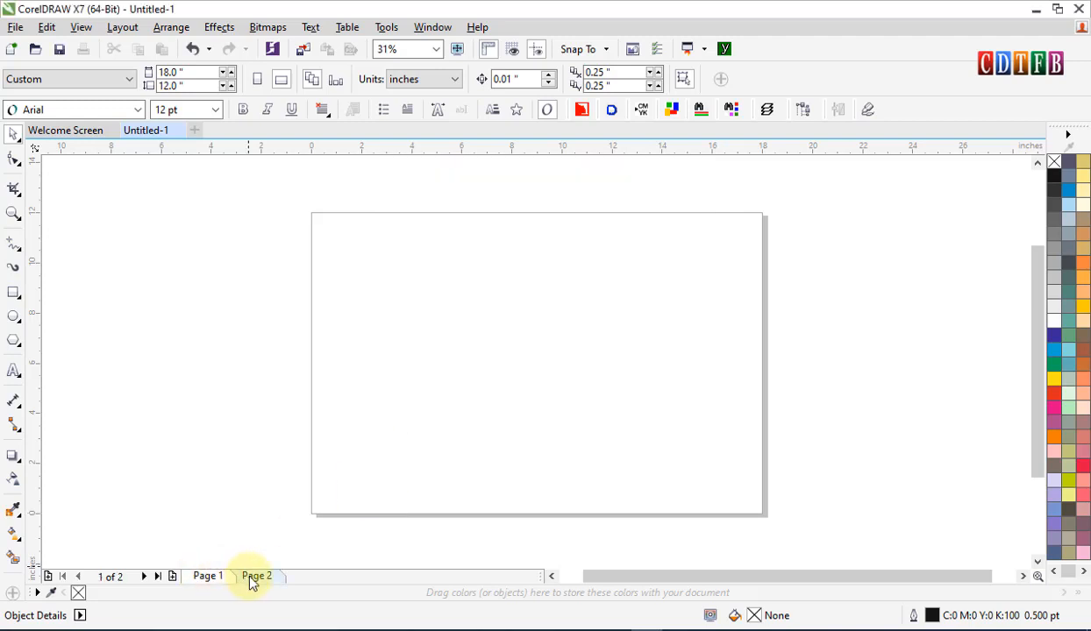
{"action": "left_click", "coordinate": [252, 576]}
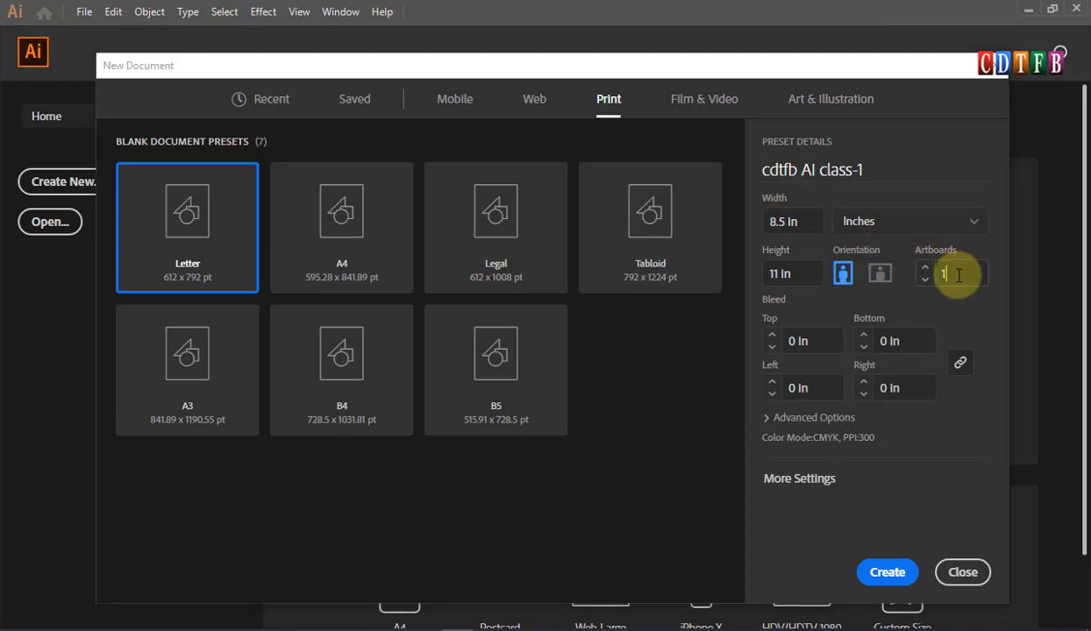
Step: Switch back to Illustrator, create the document with one artboard, and view the list of available workspaces
{"action": "left_click", "coordinate": [965, 277]}
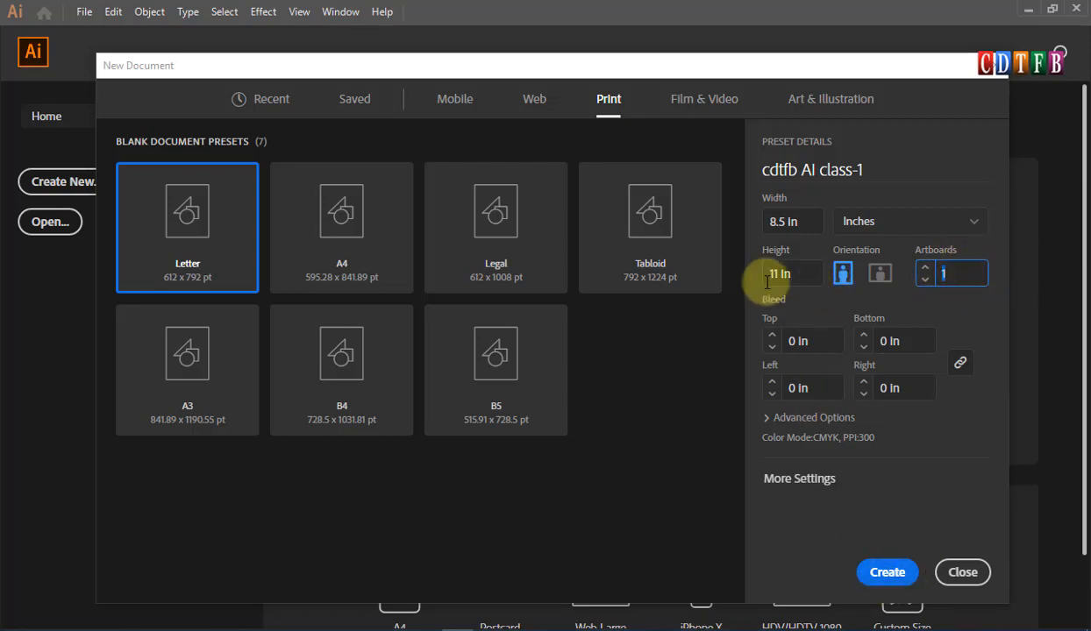
{"action": "left_click", "coordinate": [888, 577]}
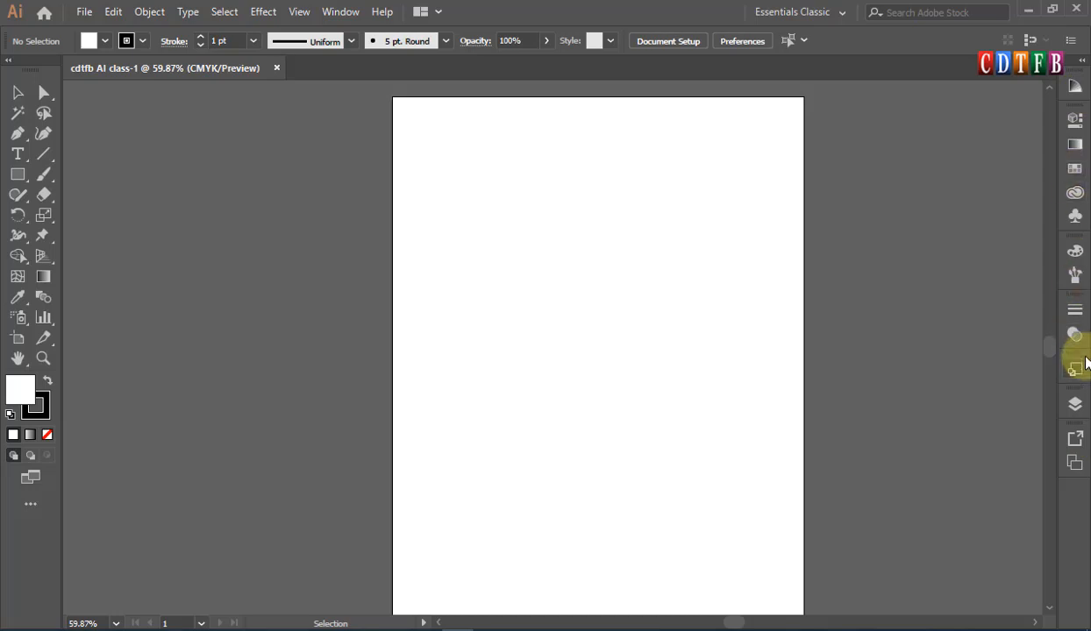
{"action": "left_click", "coordinate": [840, 14]}
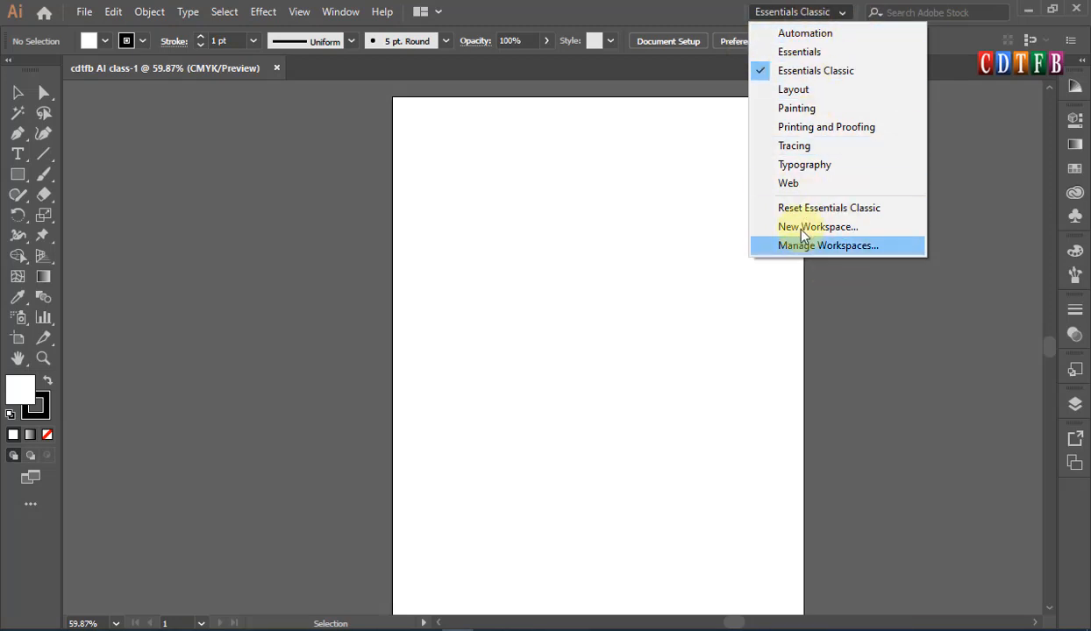
{"action": "left_click", "coordinate": [538, 260]}
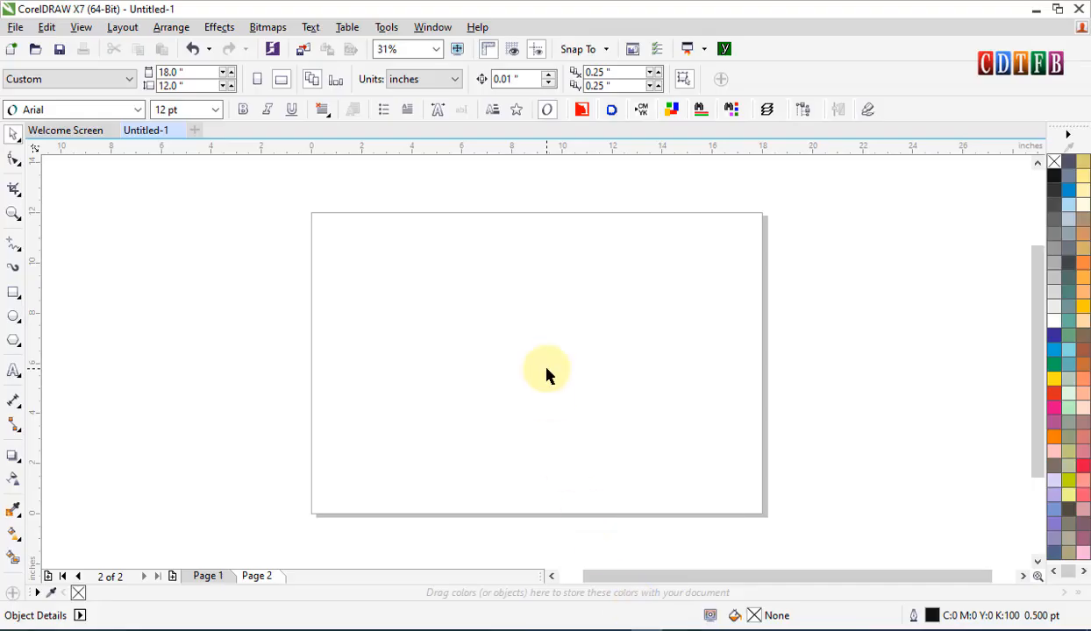
Step: In CorelDRAW X7, set the workspace to Adobe Illustrator in the program options
{"action": "key", "text": "ctrl+j"}
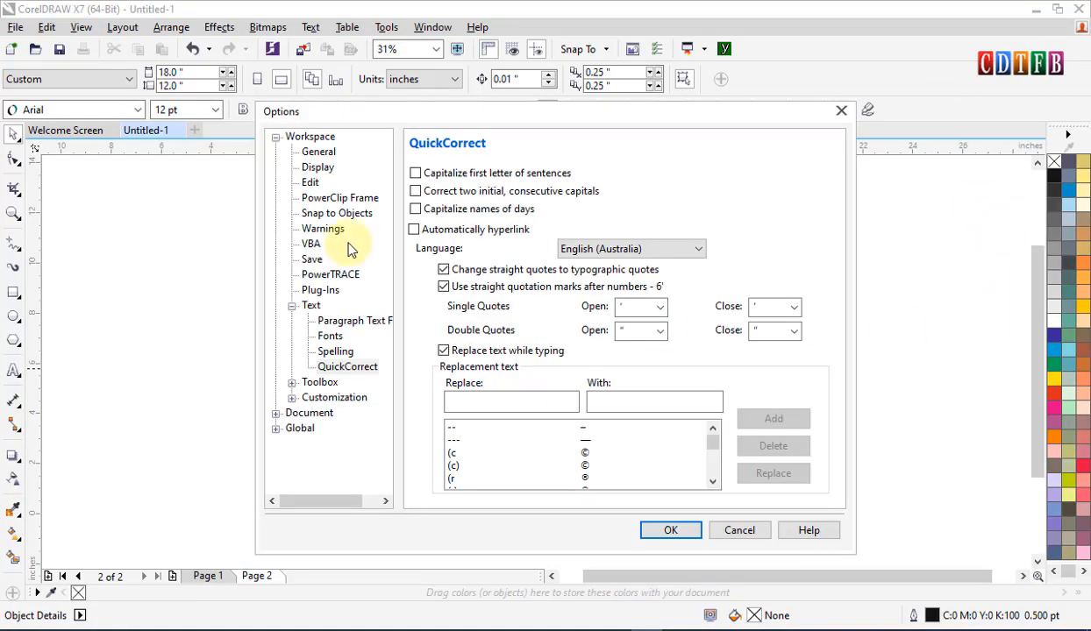
{"action": "left_click", "coordinate": [295, 138]}
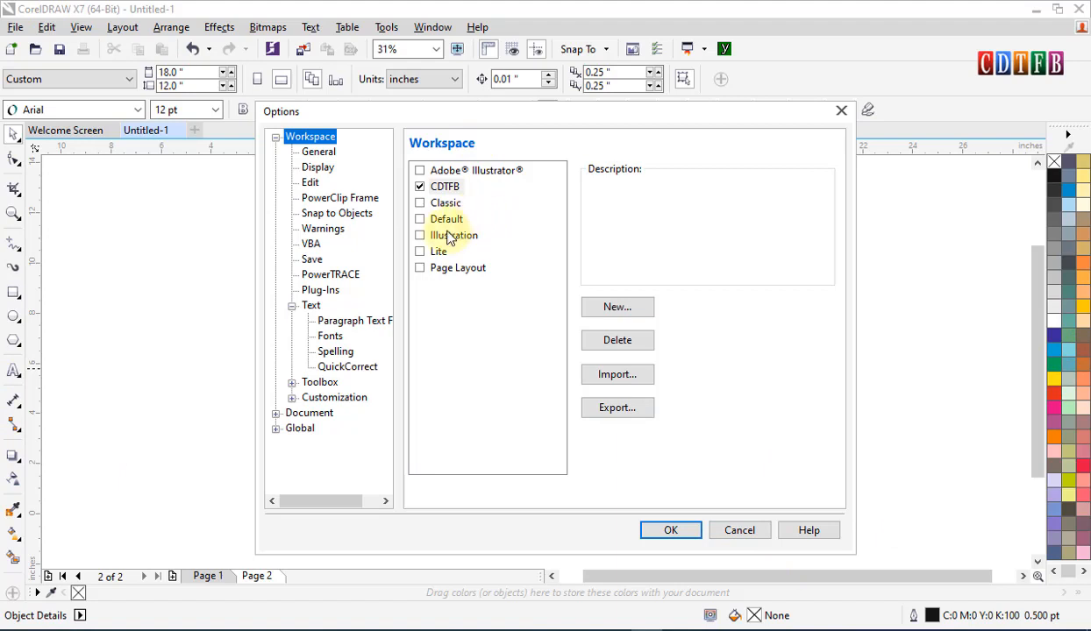
{"action": "left_click", "coordinate": [419, 171]}
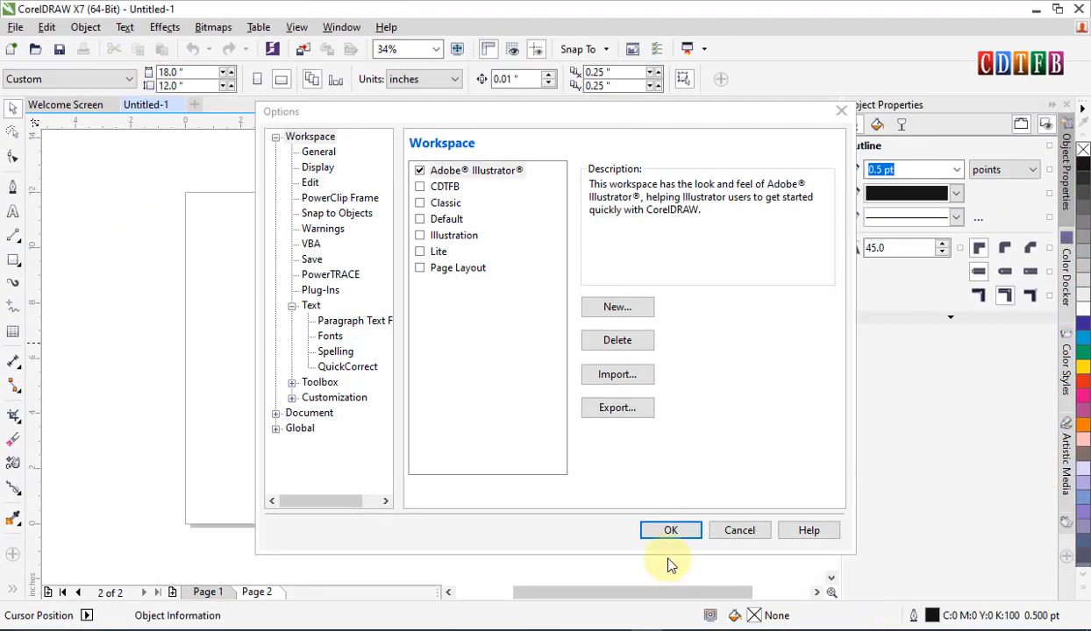
{"action": "left_click", "coordinate": [673, 532]}
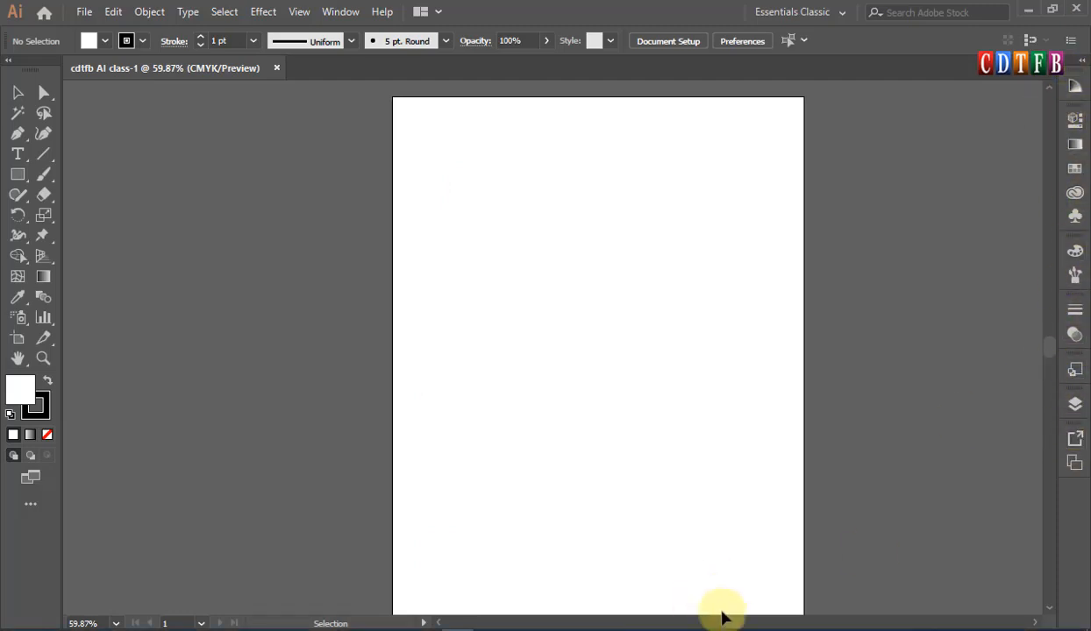
Step: In Illustrator, view the Gradient, Swatches and Color panels one after another
{"action": "left_click", "coordinate": [1074, 145]}
{"action": "left_click", "coordinate": [1074, 168]}
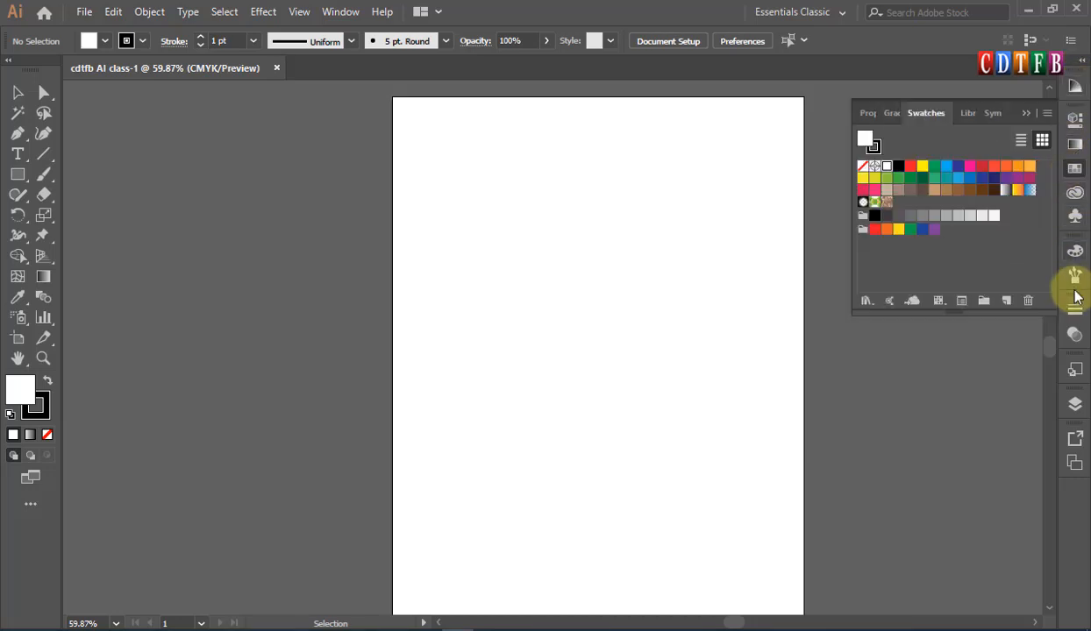
{"action": "left_click", "coordinate": [1075, 253]}
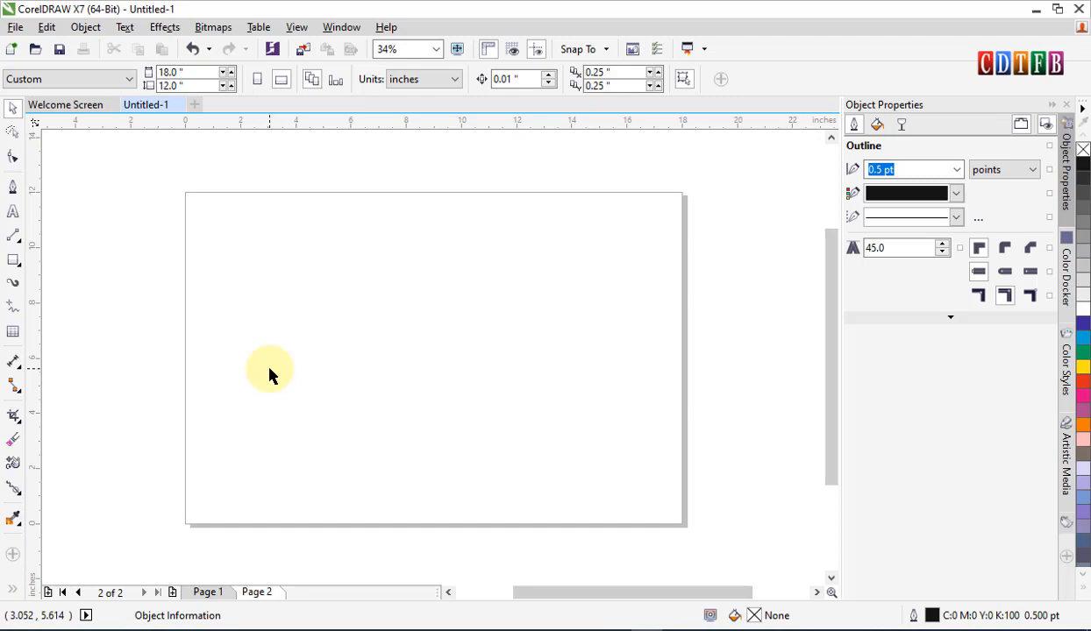
Step: Switch to CorelDRAW X7 and restore the CDTFB workspace
{"action": "left_click", "coordinate": [342, 27]}
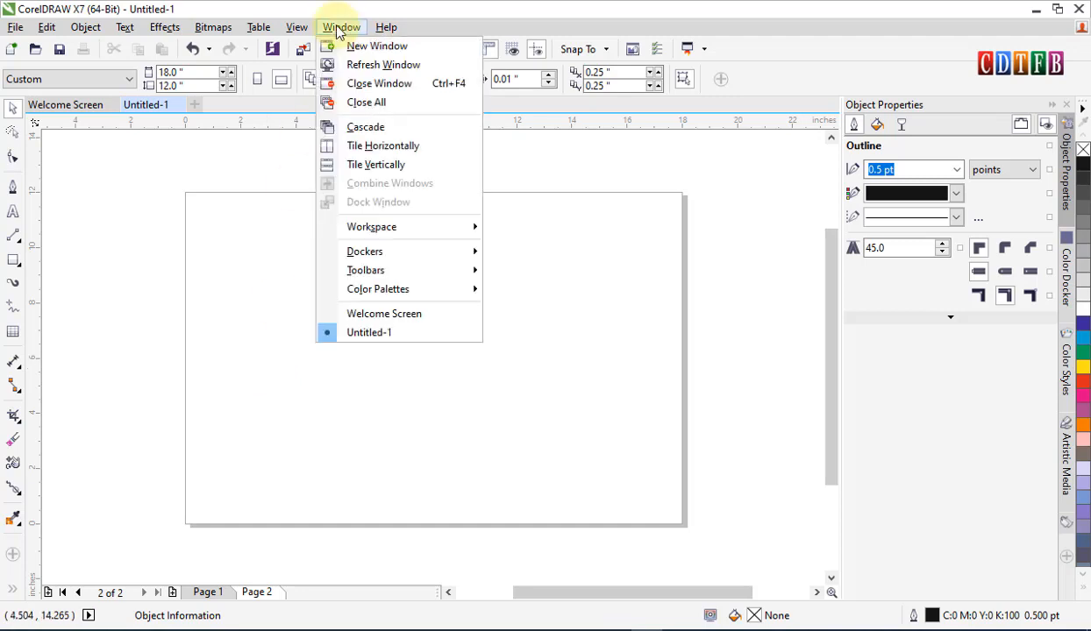
{"action": "mouse_move", "coordinate": [379, 235]}
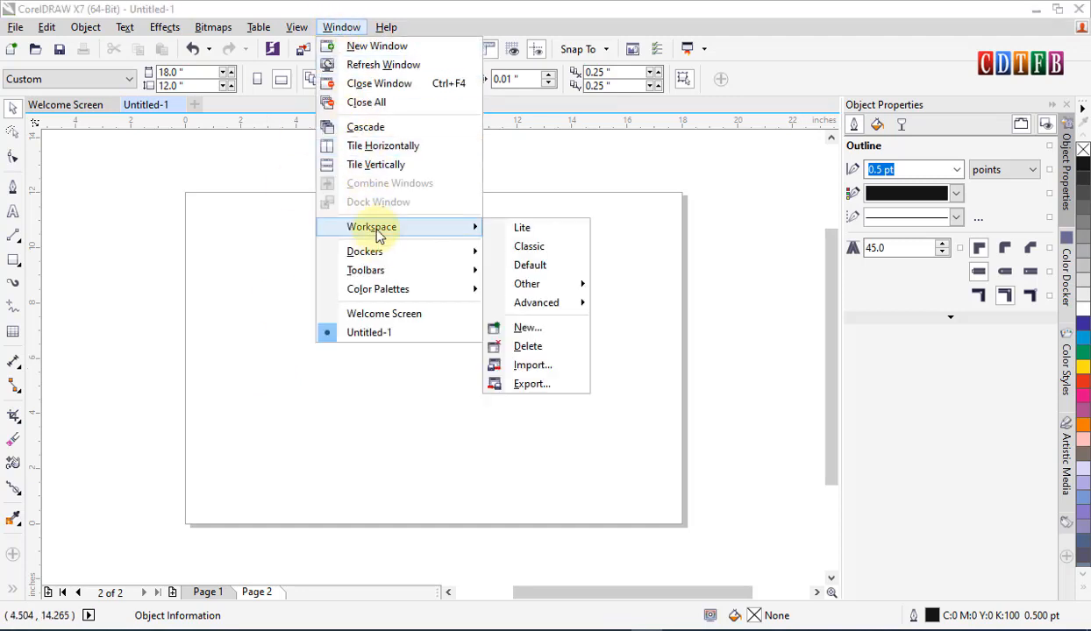
{"action": "mouse_move", "coordinate": [535, 304]}
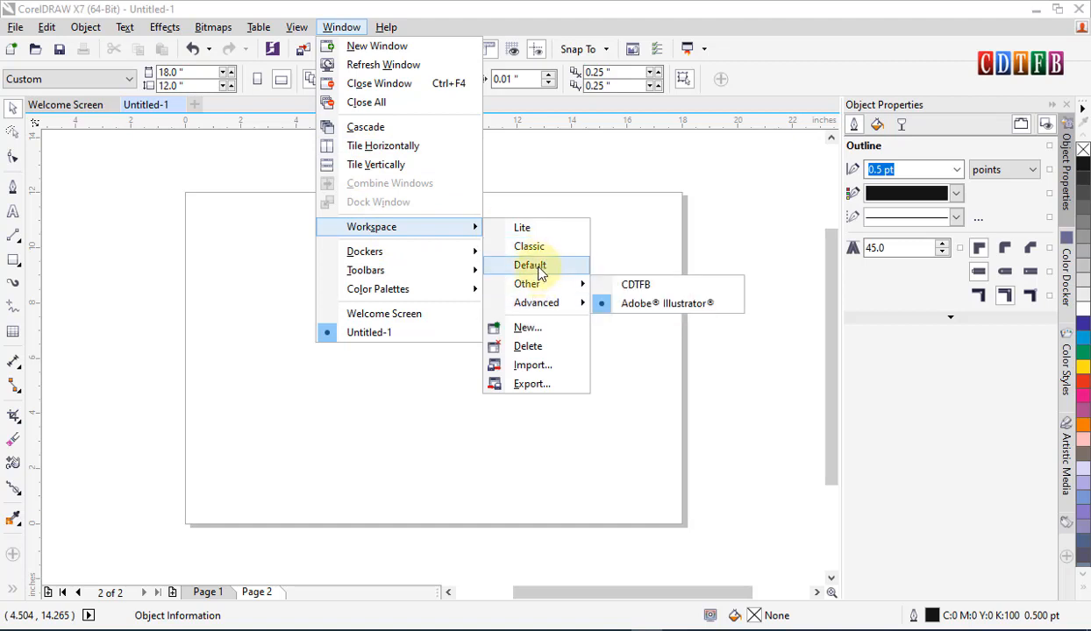
{"action": "left_click", "coordinate": [636, 286]}
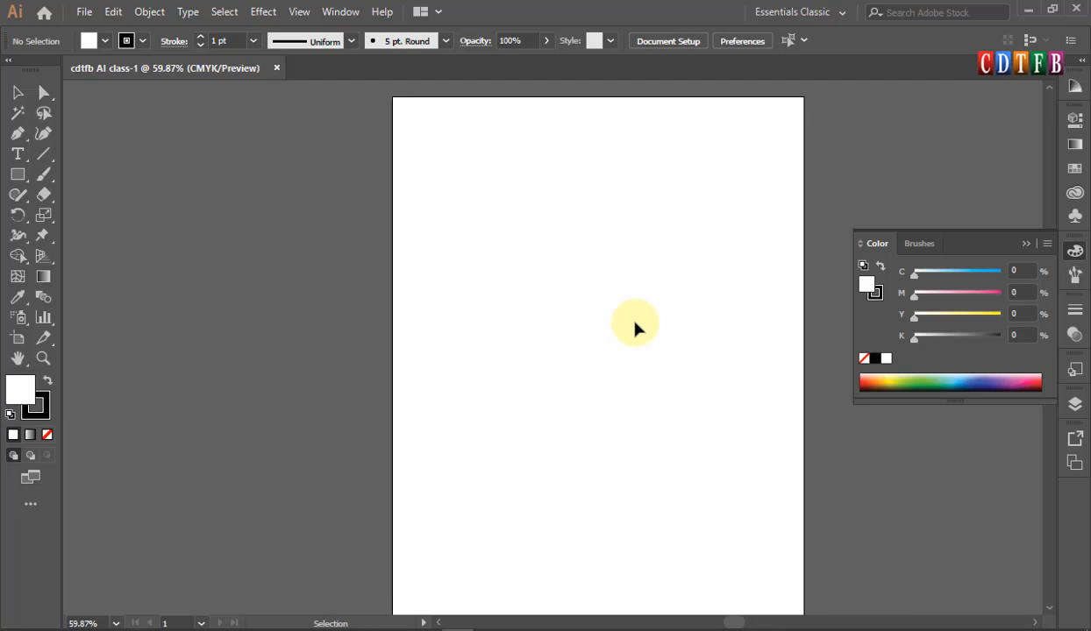
Step: Fit the artboard in the window in Illustrator, and try the Zoom tool's page zoom options in CorelDRAW
{"action": "key", "text": "a"}
{"action": "key", "text": "ctrl+0"}
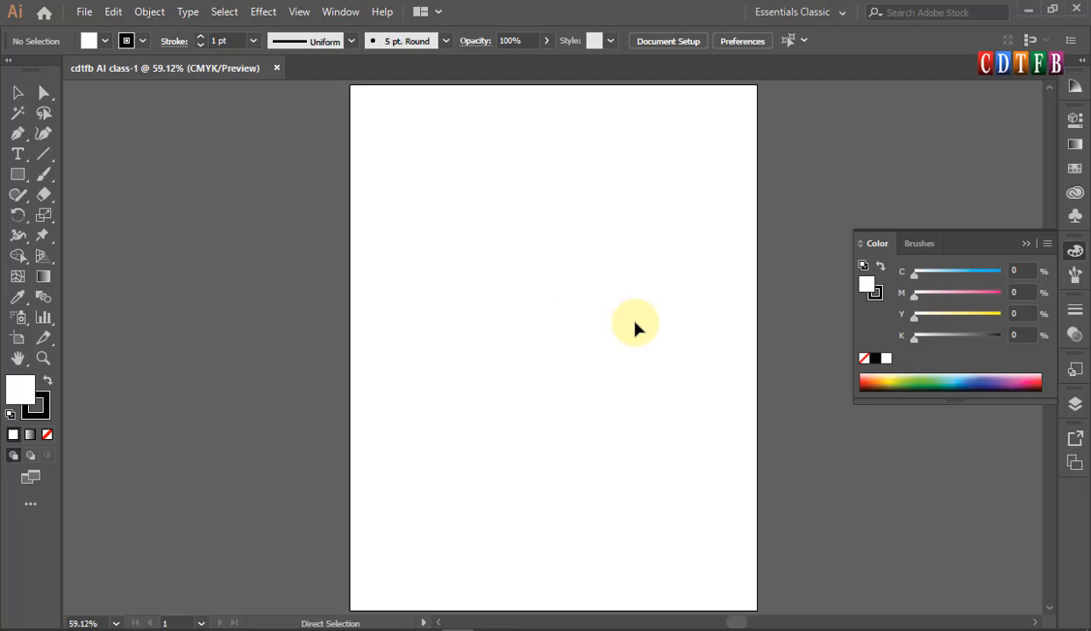
{"action": "key", "text": "v"}
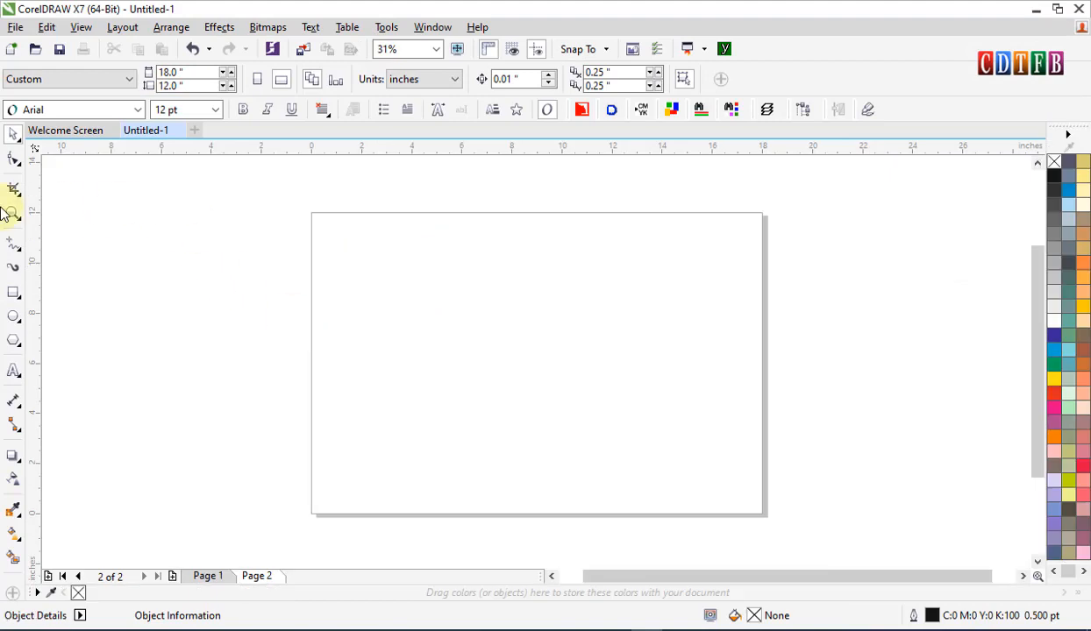
{"action": "left_click", "coordinate": [13, 213]}
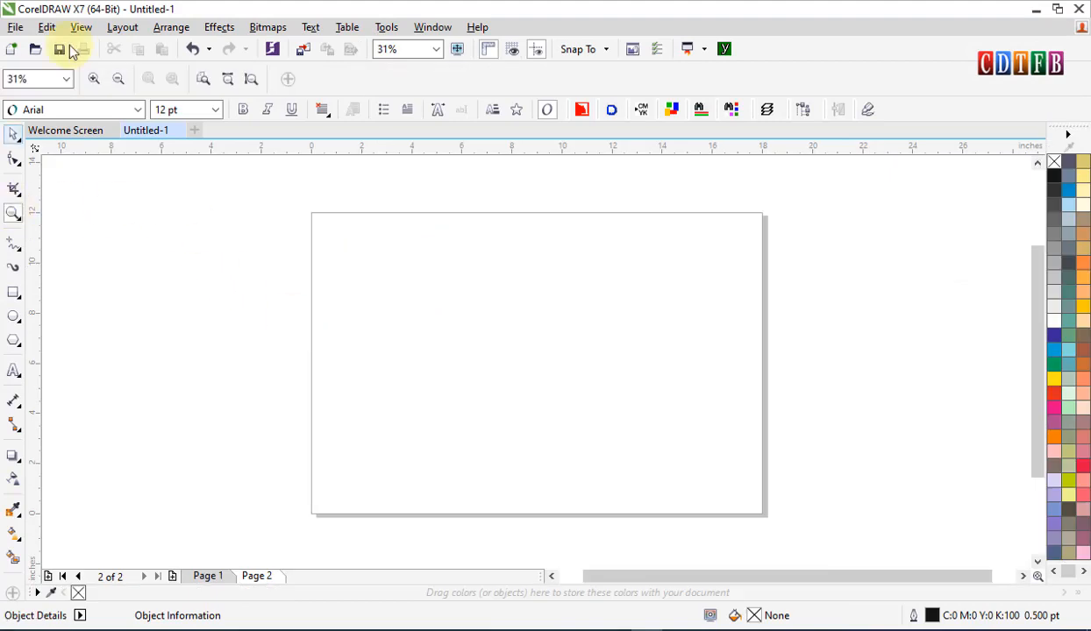
{"action": "left_click", "coordinate": [251, 79]}
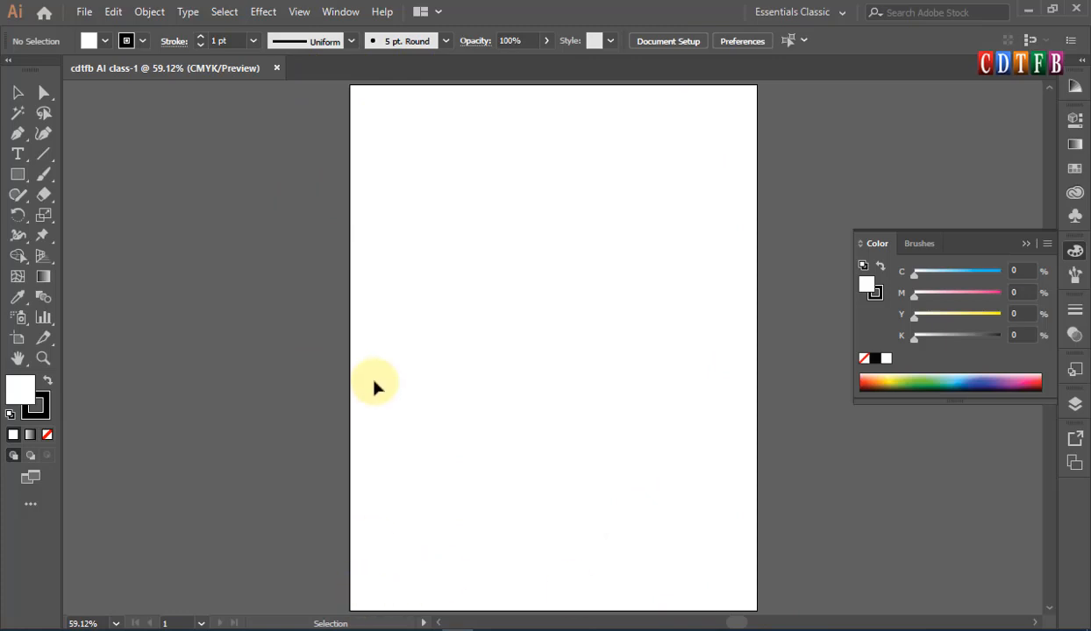
Step: In Illustrator, collapse the Color panel and try the Essentials workspace before returning to Essentials Classic
{"action": "left_click", "coordinate": [1075, 250]}
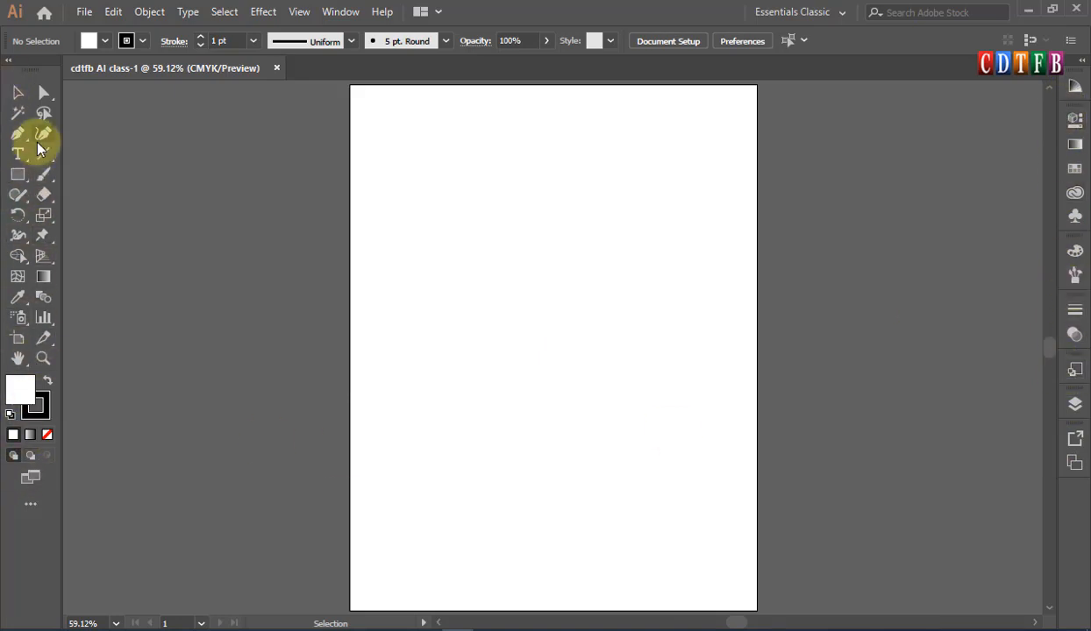
{"action": "left_click", "coordinate": [825, 17]}
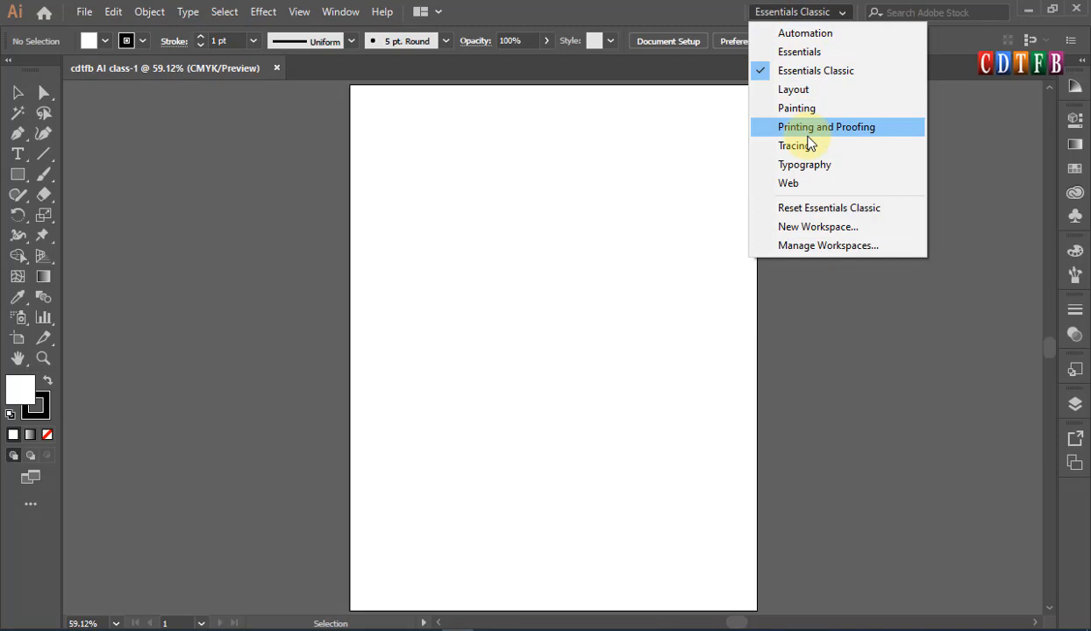
{"action": "left_click", "coordinate": [803, 51]}
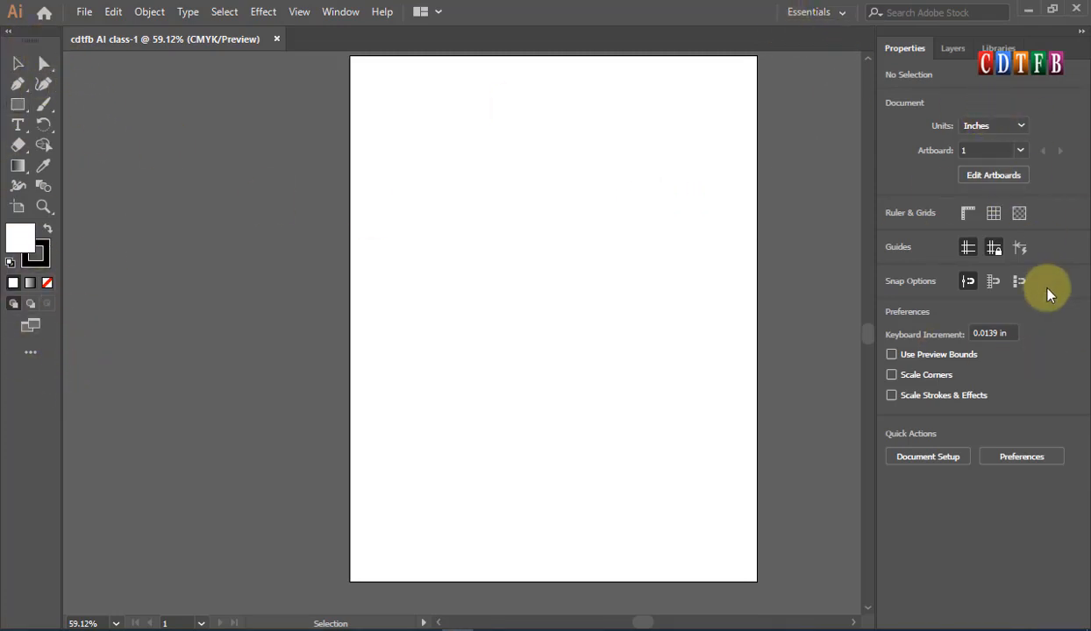
{"action": "left_click", "coordinate": [842, 13]}
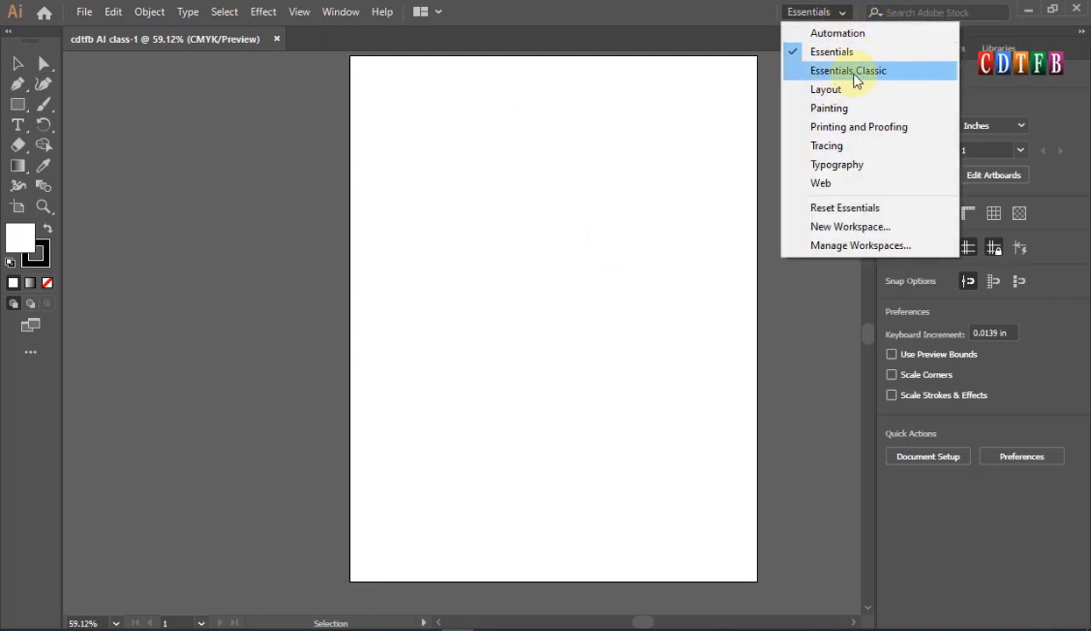
{"action": "left_click", "coordinate": [851, 71]}
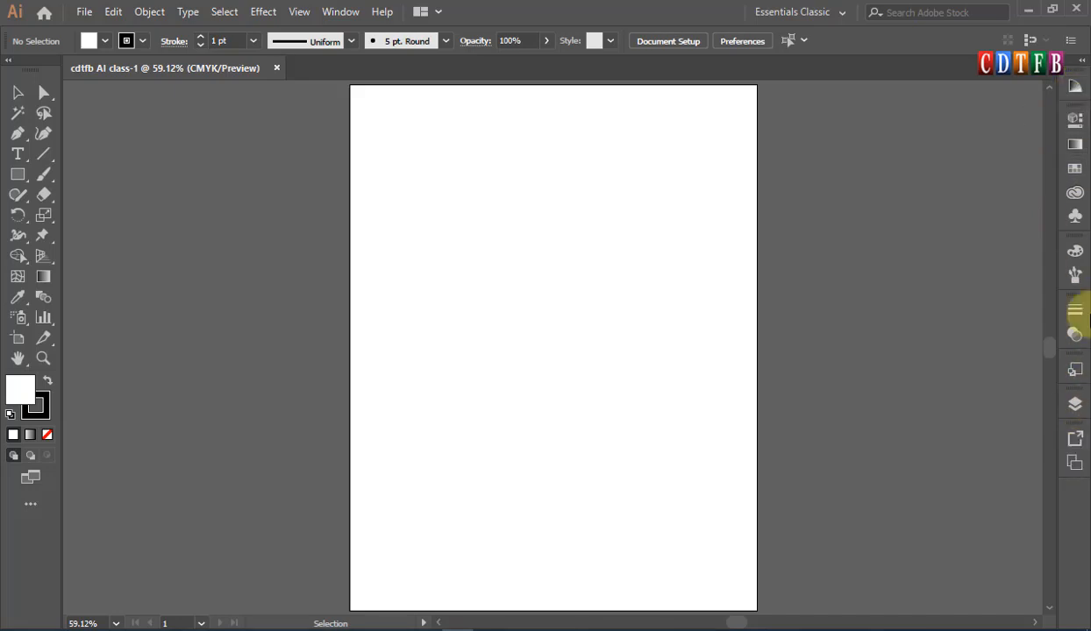
Step: Look through the Color Guide, Properties, Gradient, Libraries, Symbols and Swatches panels
{"action": "left_click", "coordinate": [1076, 92]}
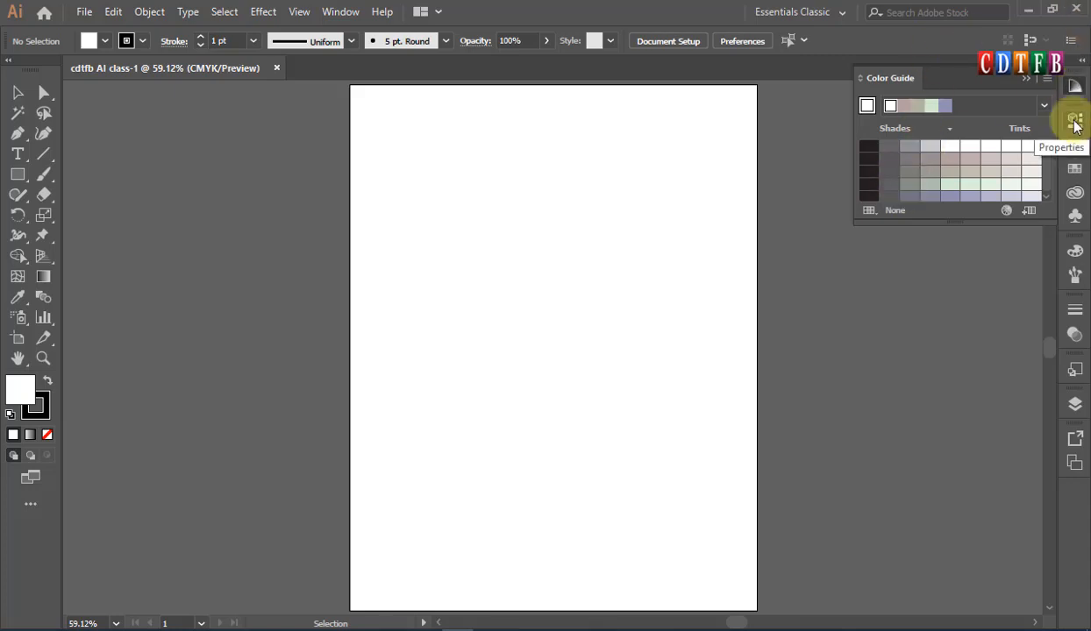
{"action": "left_click", "coordinate": [1076, 122]}
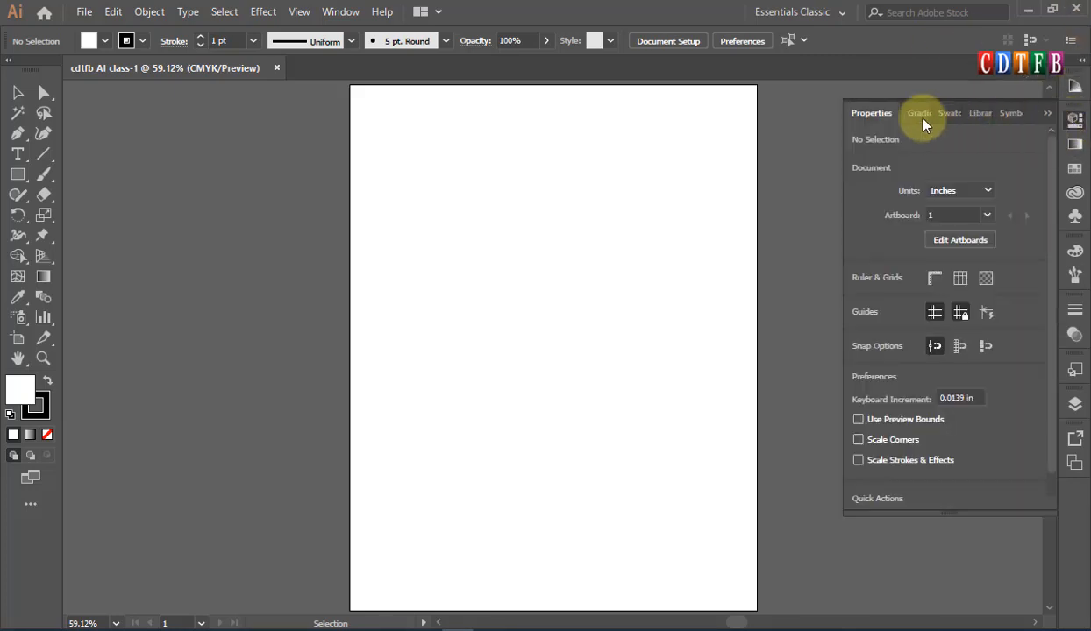
{"action": "left_click_drag", "start_coordinate": [918, 113], "coordinate": [969, 118]}
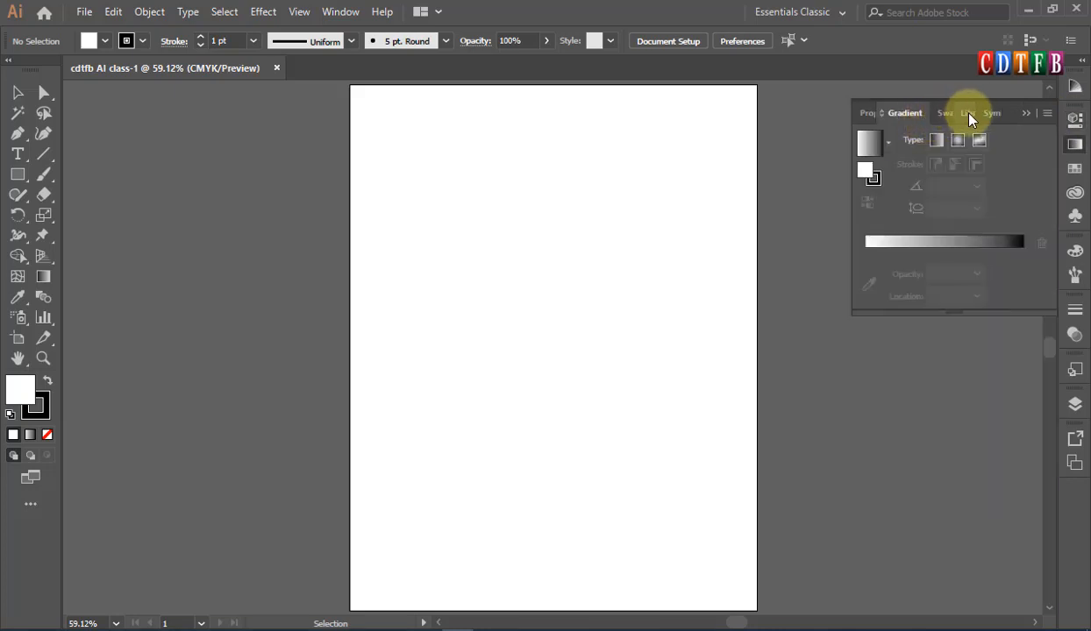
{"action": "left_click", "coordinate": [944, 115]}
{"action": "left_click", "coordinate": [968, 114]}
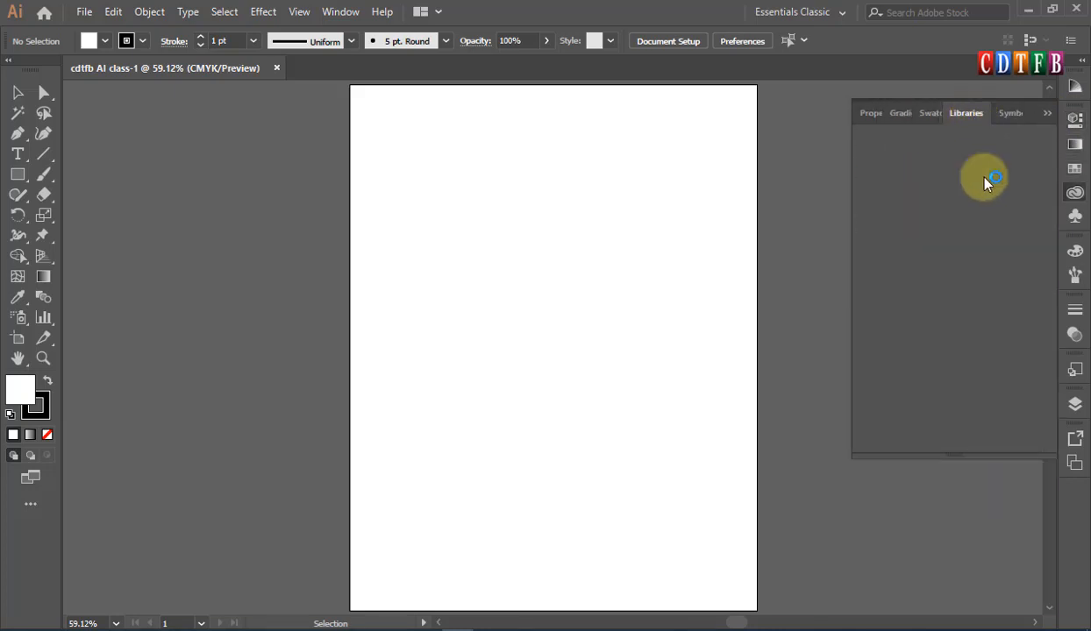
{"action": "left_click", "coordinate": [1011, 114]}
{"action": "left_click", "coordinate": [943, 112]}
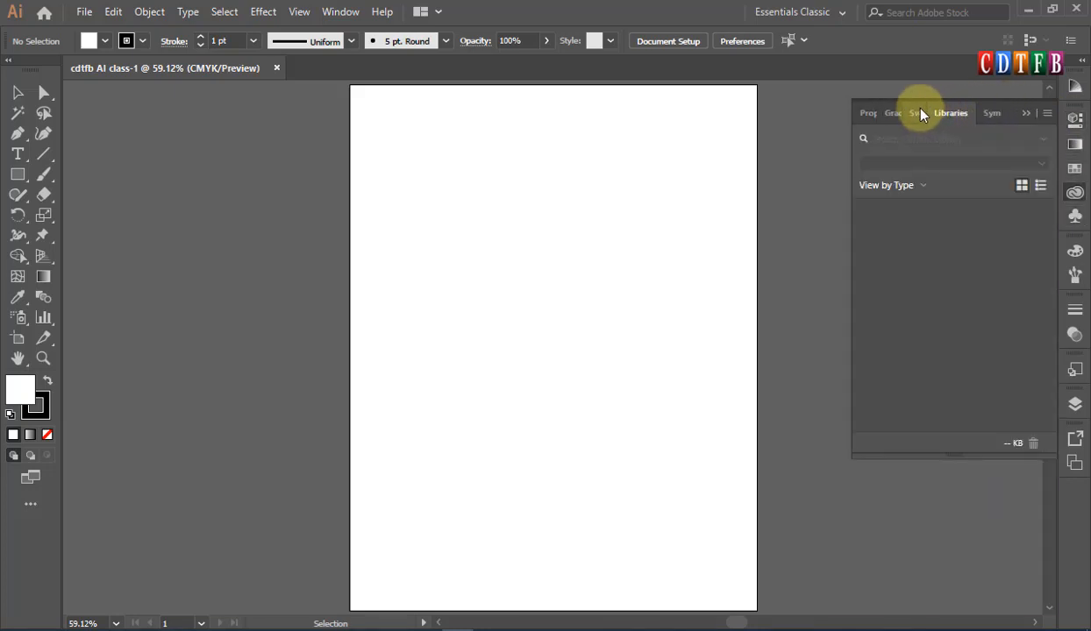
{"action": "left_click", "coordinate": [926, 112]}
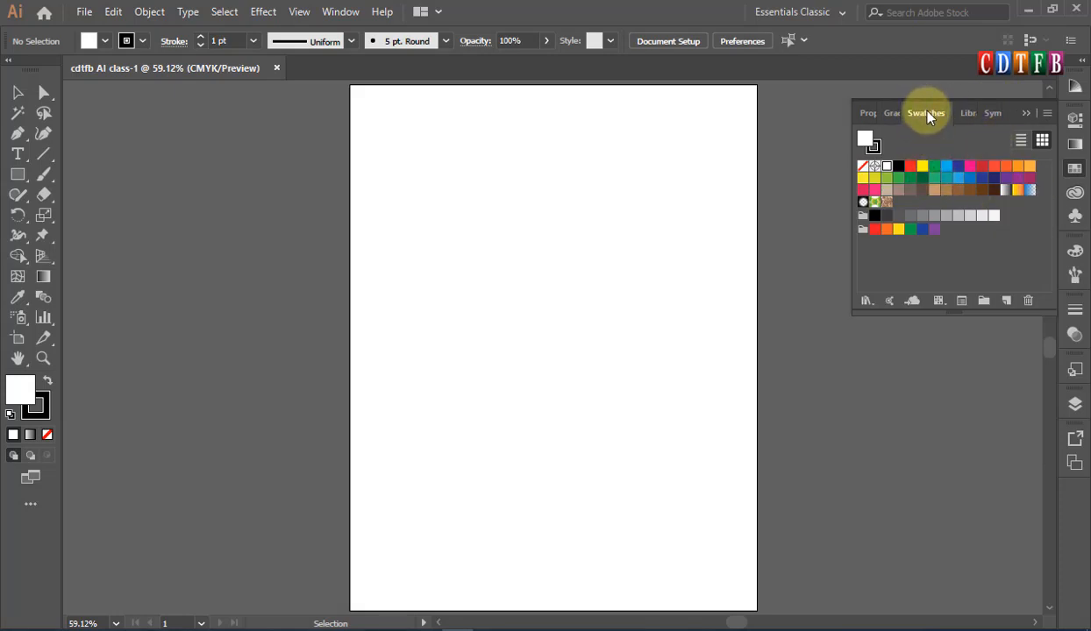
Step: Detach the Swatches panel to float beside the artboard, and collapse the remaining docked panel group
{"action": "left_click_drag", "start_coordinate": [921, 113], "coordinate": [216, 193]}
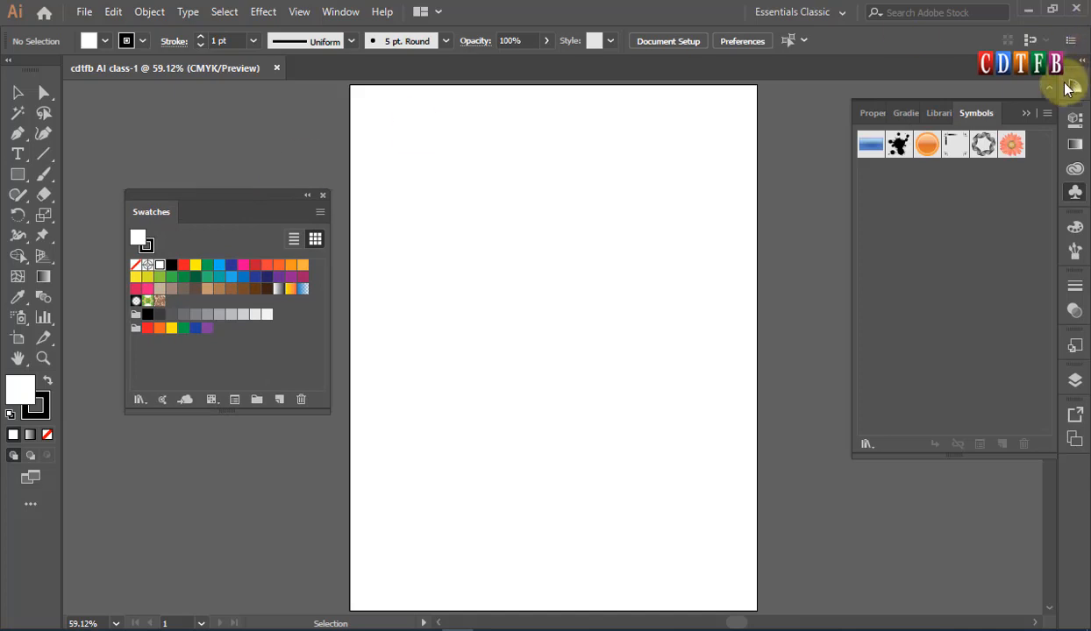
{"action": "left_click", "coordinate": [1072, 119]}
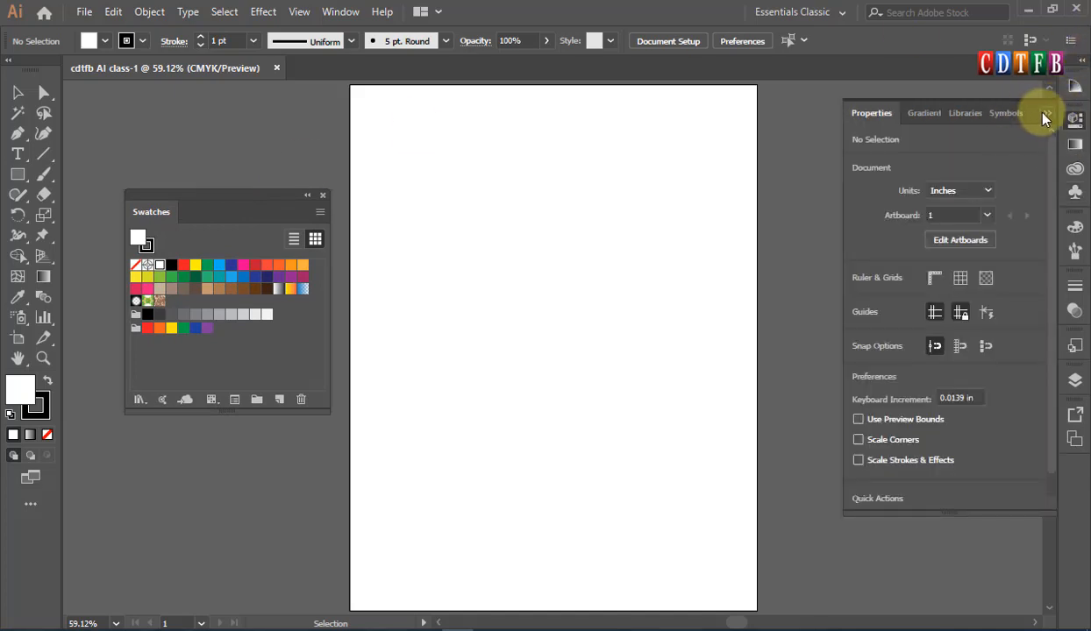
{"action": "left_click", "coordinate": [1045, 116]}
{"action": "mouse_move", "coordinate": [190, 204]}
{"action": "left_mouse_down"}
{"action": "mouse_move", "coordinate": [825, 138]}
{"action": "mouse_move", "coordinate": [891, 114]}
{"action": "mouse_move", "coordinate": [894, 375]}
{"action": "mouse_move", "coordinate": [155, 328]}
{"action": "mouse_move", "coordinate": [205, 194]}
{"action": "left_mouse_up"}
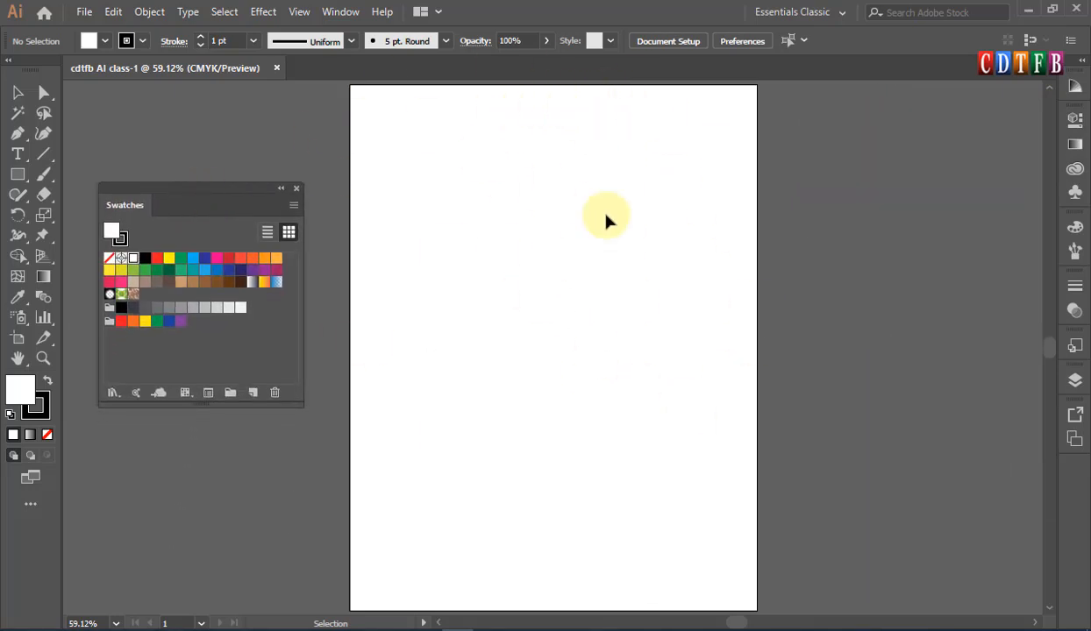
Step: Zoom in on the artboard to 100% and move the floating Swatches panel to different places over the canvas
{"action": "key", "text": "ctrl+space"}
{"action": "left_click_drag", "start_coordinate": [353, 95], "coordinate": [857, 413]}
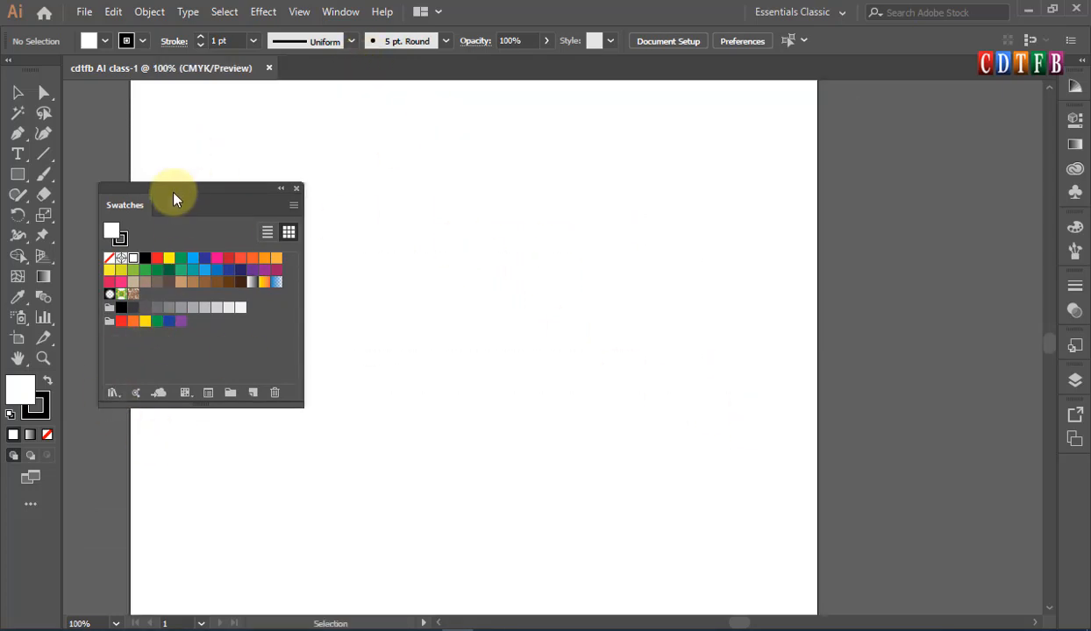
{"action": "left_click_drag", "start_coordinate": [174, 200], "coordinate": [869, 143]}
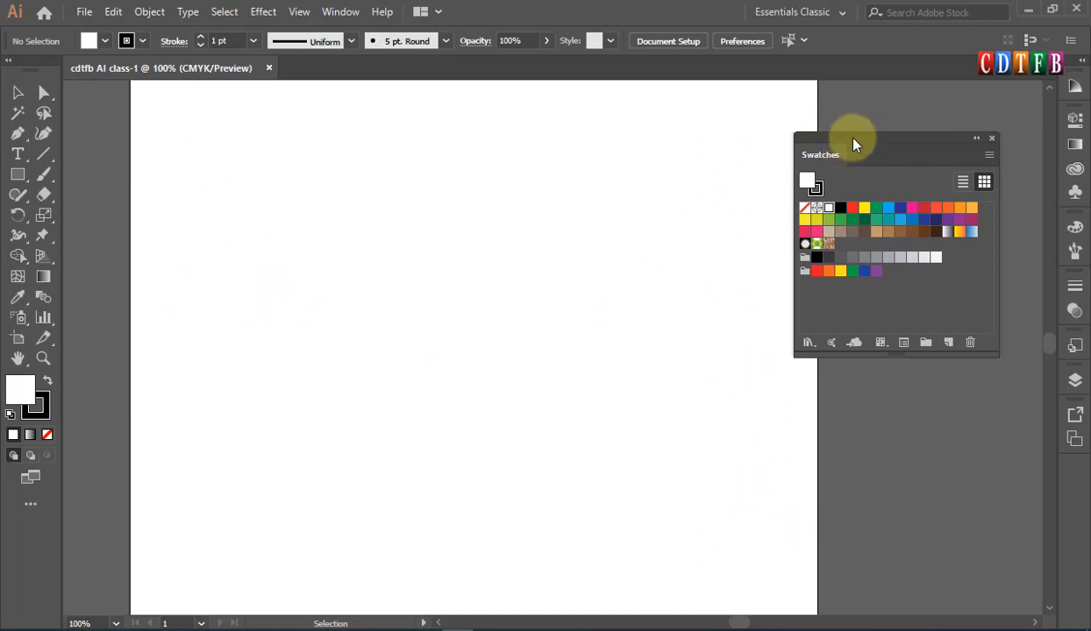
{"action": "left_click_drag", "start_coordinate": [855, 143], "coordinate": [136, 379]}
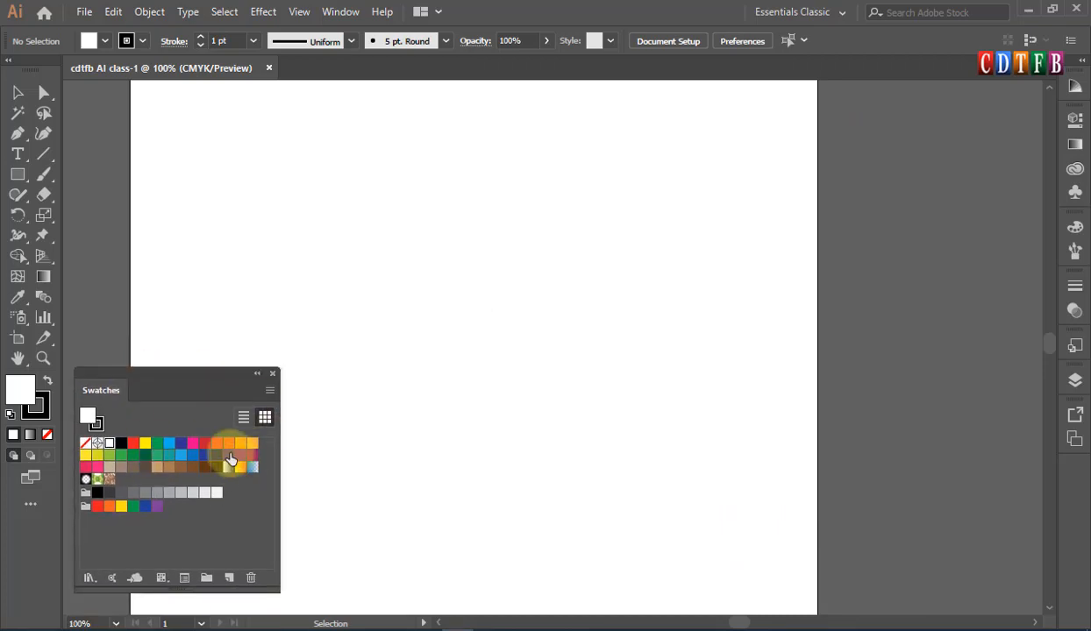
{"action": "left_click_drag", "start_coordinate": [202, 377], "coordinate": [321, 308]}
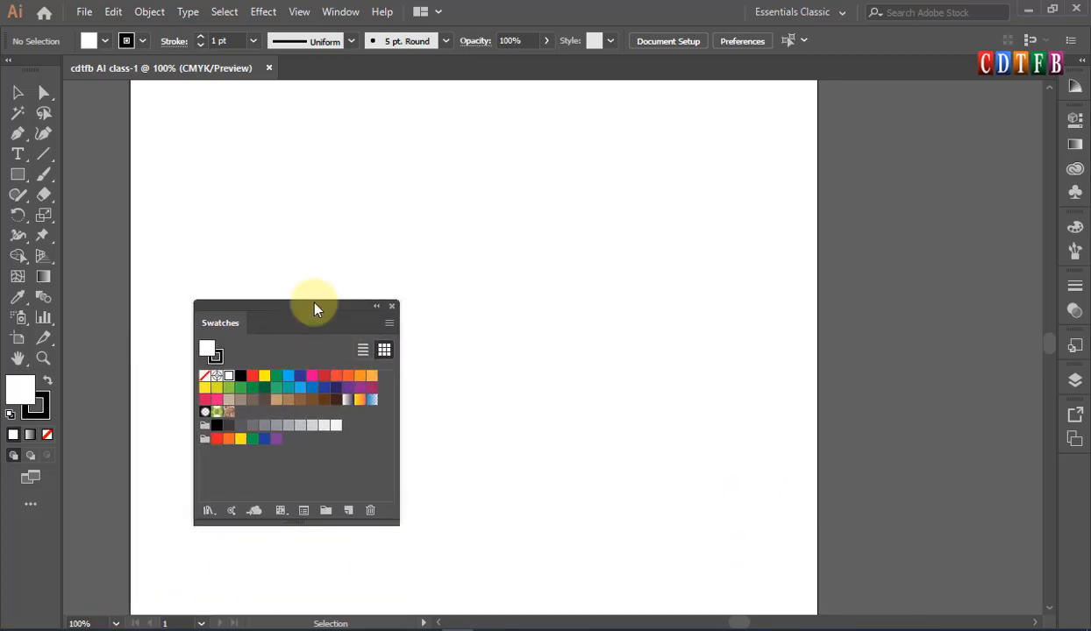
Step: Check the docked Gradient panel, collapse it, and dock the floating Swatches panel back below it
{"action": "left_click", "coordinate": [1075, 147]}
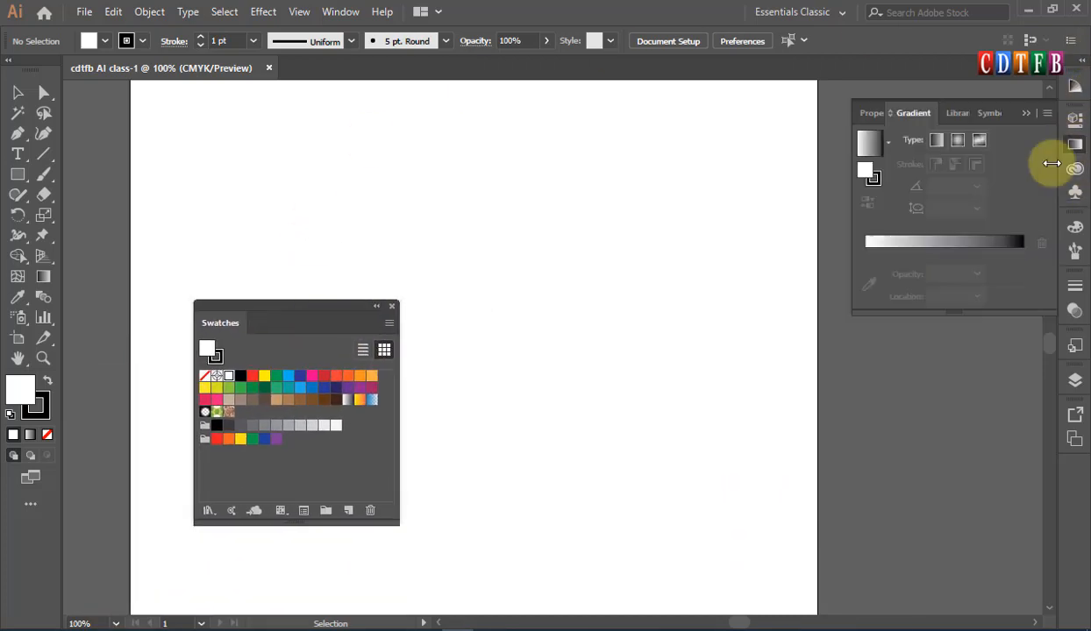
{"action": "left_click", "coordinate": [1075, 145]}
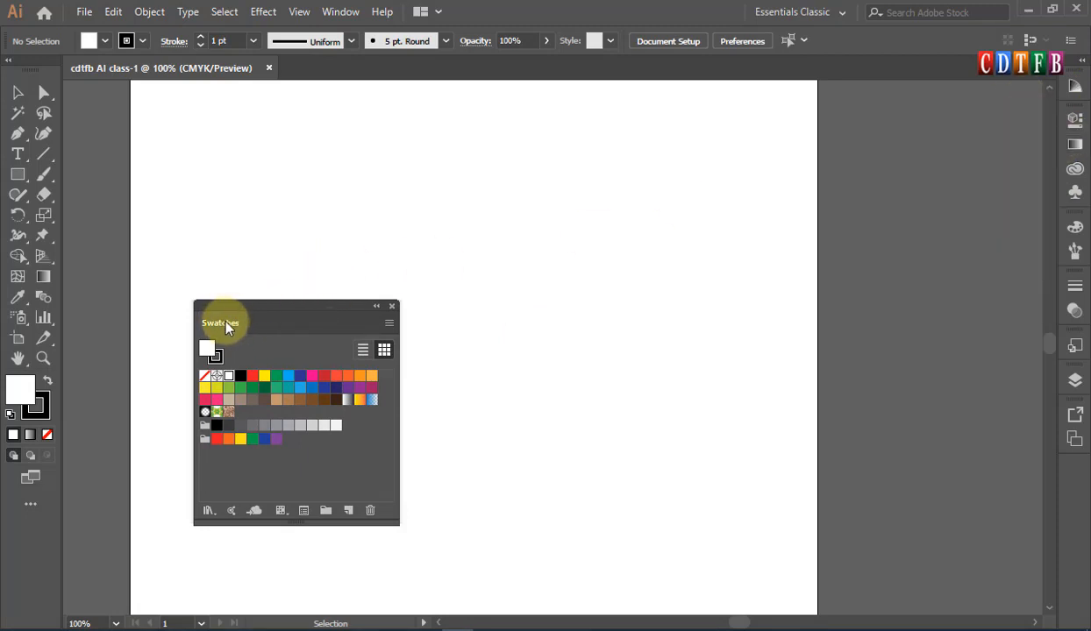
{"action": "left_click_drag", "start_coordinate": [220, 327], "coordinate": [1073, 165]}
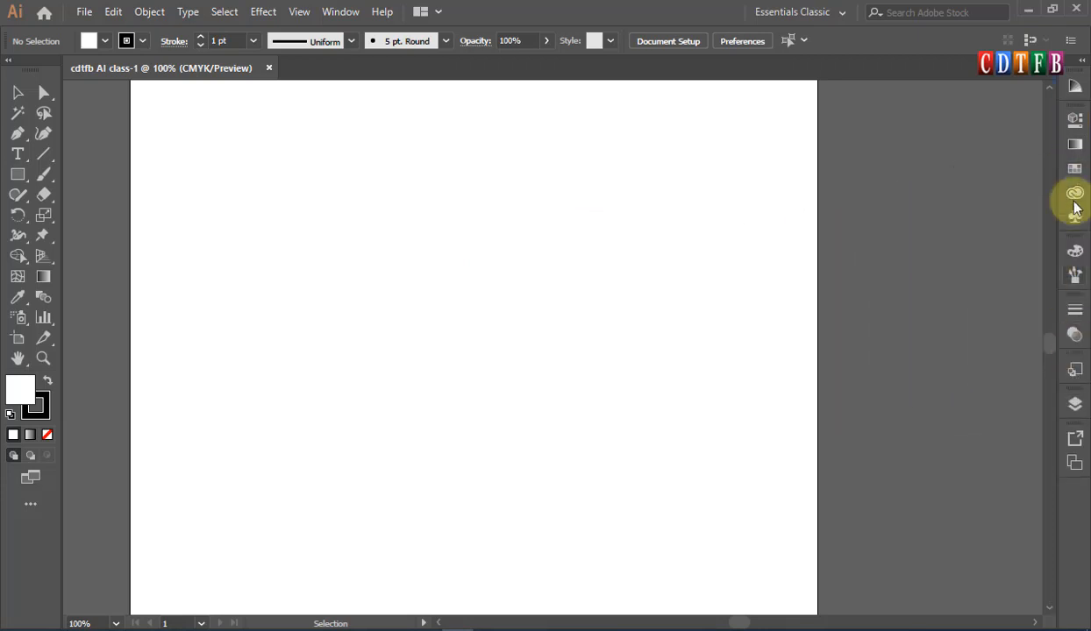
Step: Check the docked Gradient and Swatches panels, collapse them, and look through the list of available panels
{"action": "left_click", "coordinate": [1076, 145]}
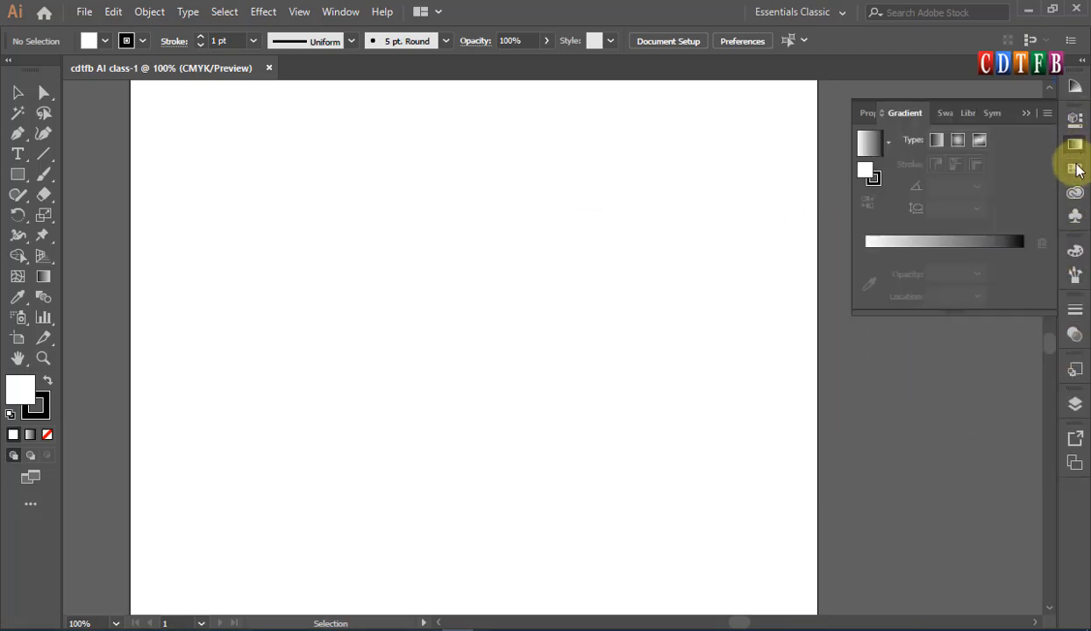
{"action": "left_click", "coordinate": [1075, 167]}
{"action": "left_click", "coordinate": [1076, 167]}
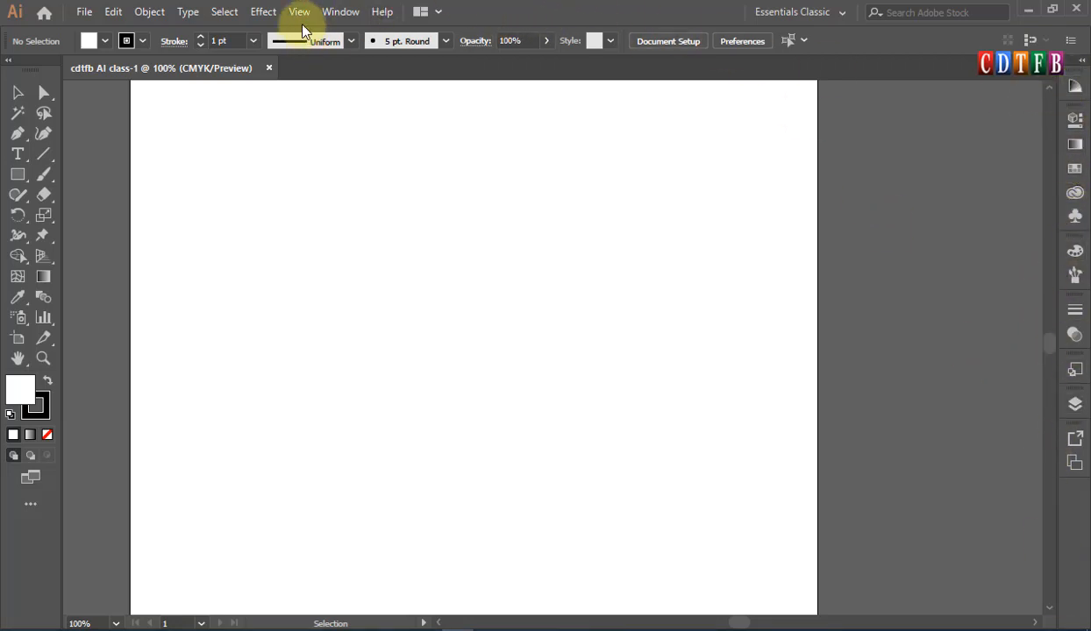
{"action": "left_click", "coordinate": [339, 11]}
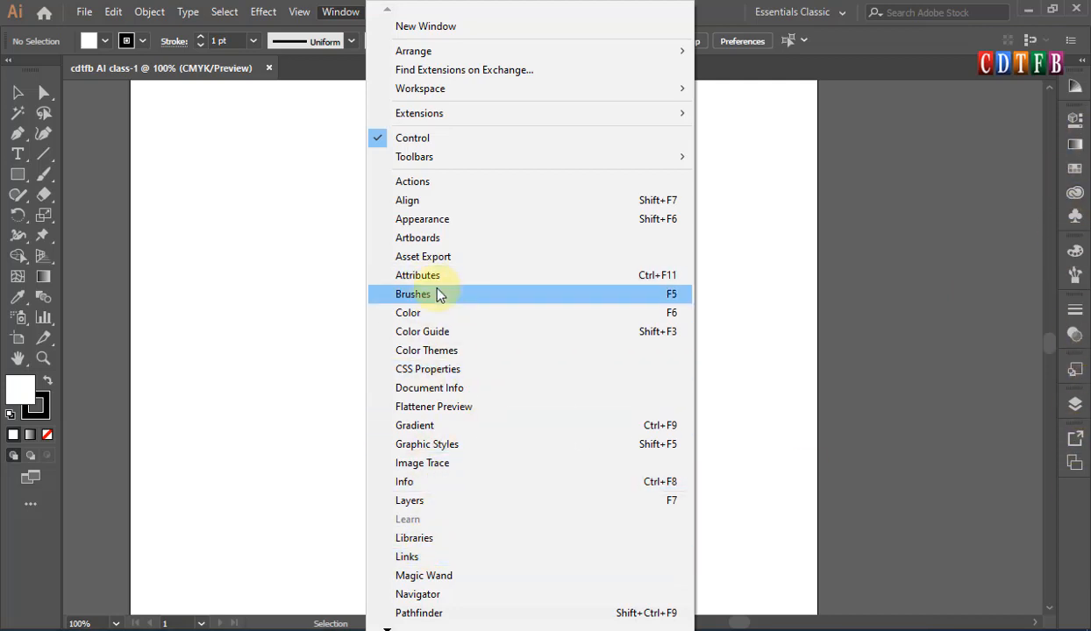
{"action": "left_click", "coordinate": [744, 317]}
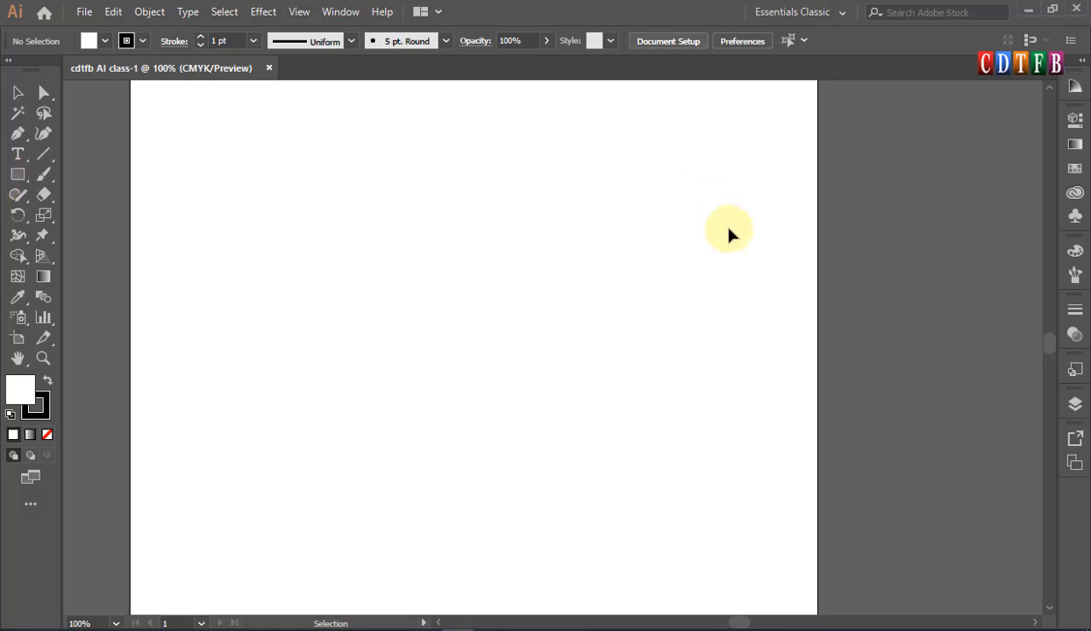
Step: Switch to CorelDRAW to examine the Pick and Shape tools, and return to Illustrator
{"action": "left_click", "coordinate": [648, 628]}
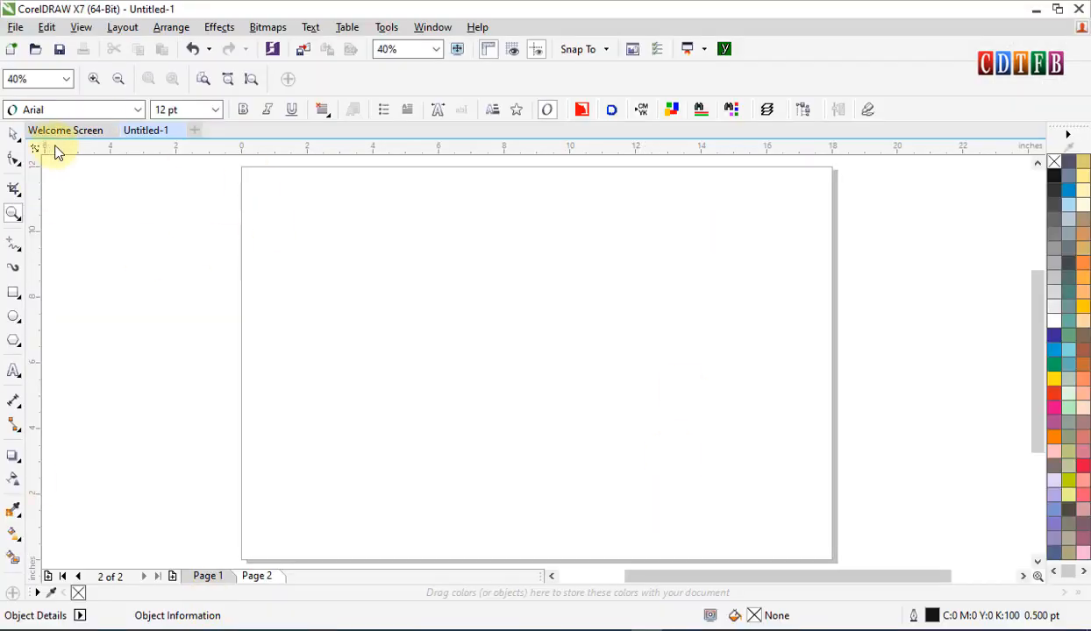
{"action": "left_click", "coordinate": [13, 134]}
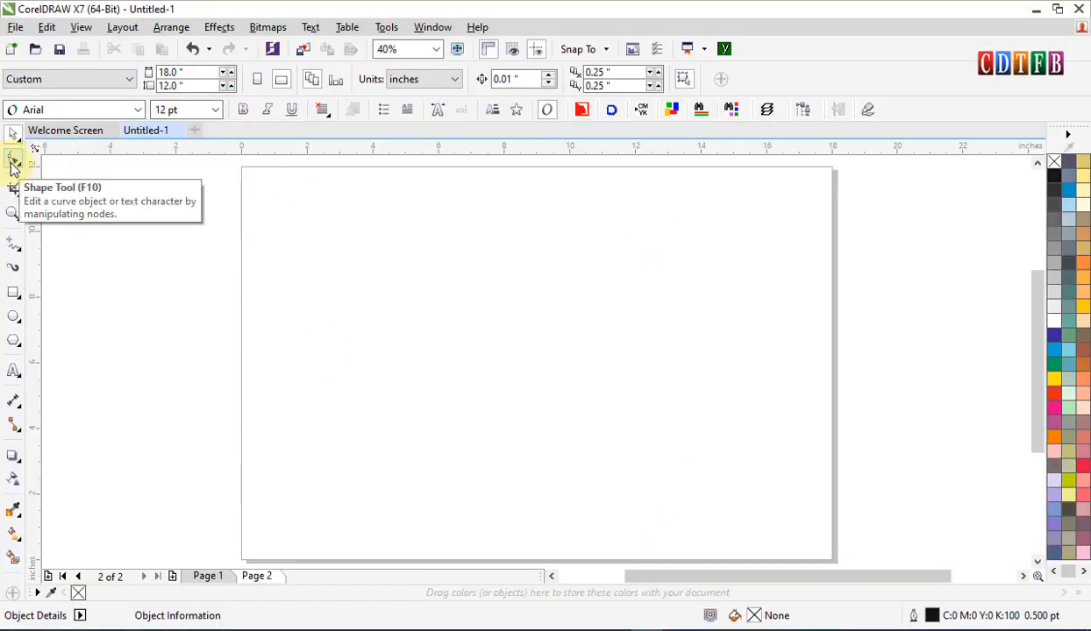
{"action": "left_click", "coordinate": [12, 162]}
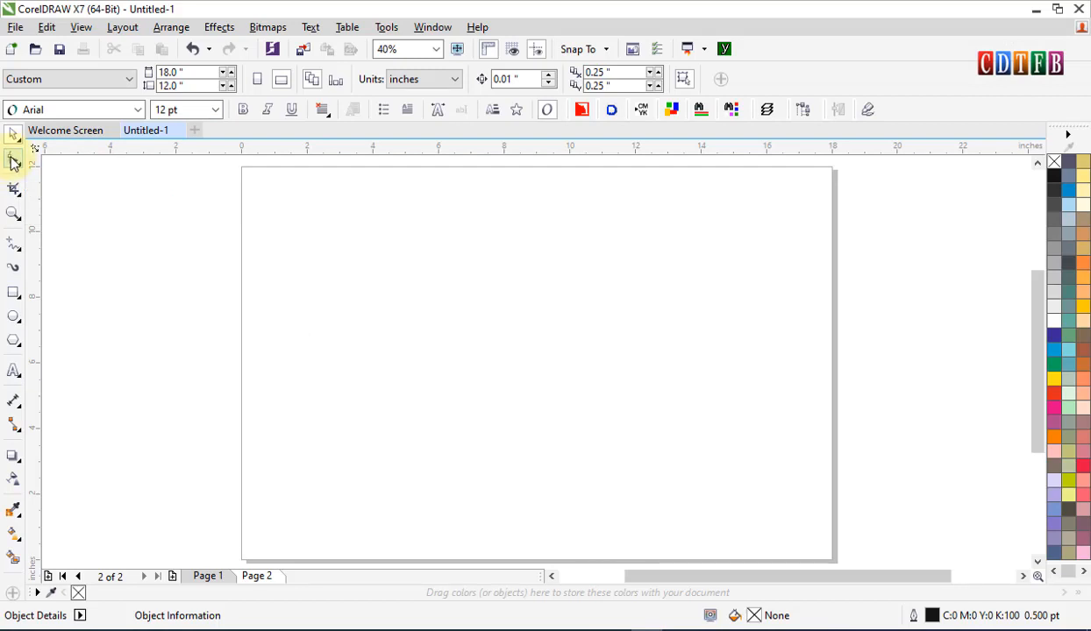
{"action": "left_click", "coordinate": [1042, 14]}
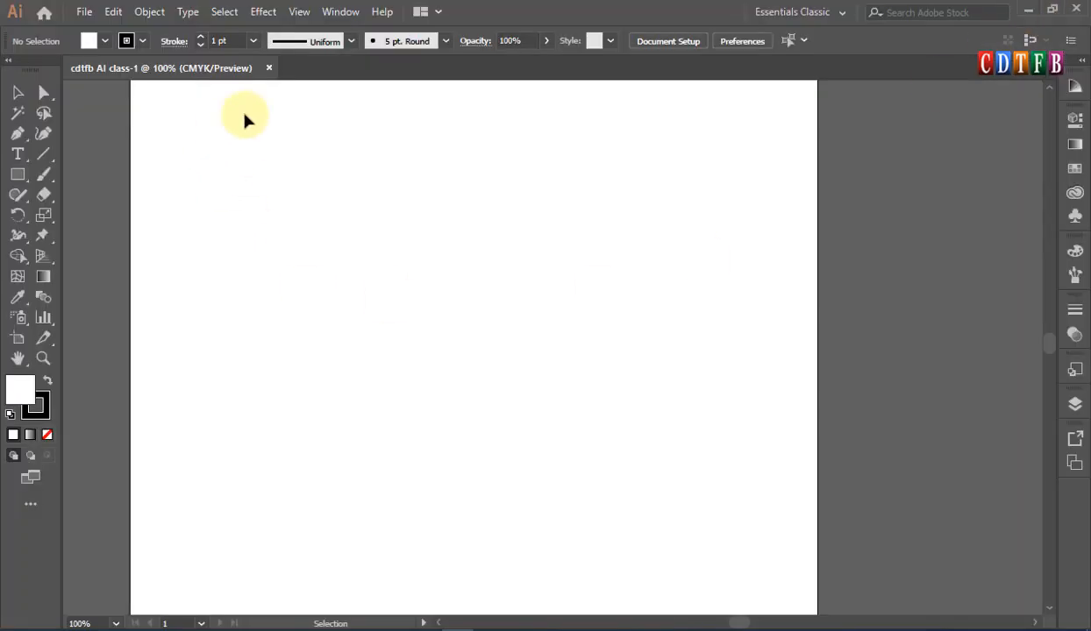
Step: Draw a rectangle near the middle of the artboard with the Rectangle tool and deselect it
{"action": "left_click", "coordinate": [21, 181]}
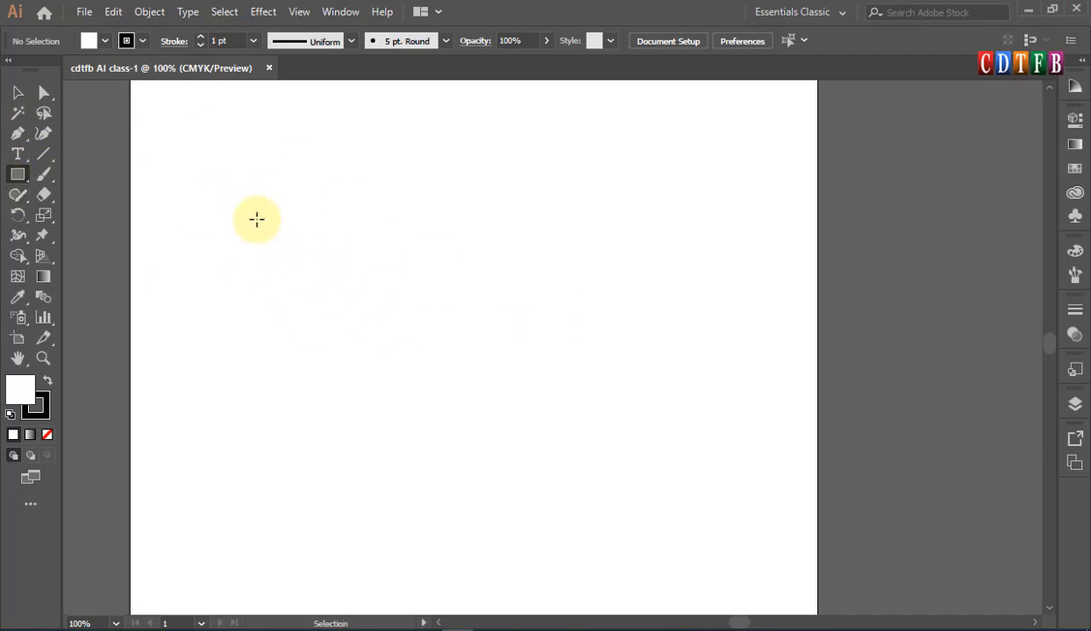
{"action": "left_click_drag", "start_coordinate": [255, 227], "coordinate": [537, 402]}
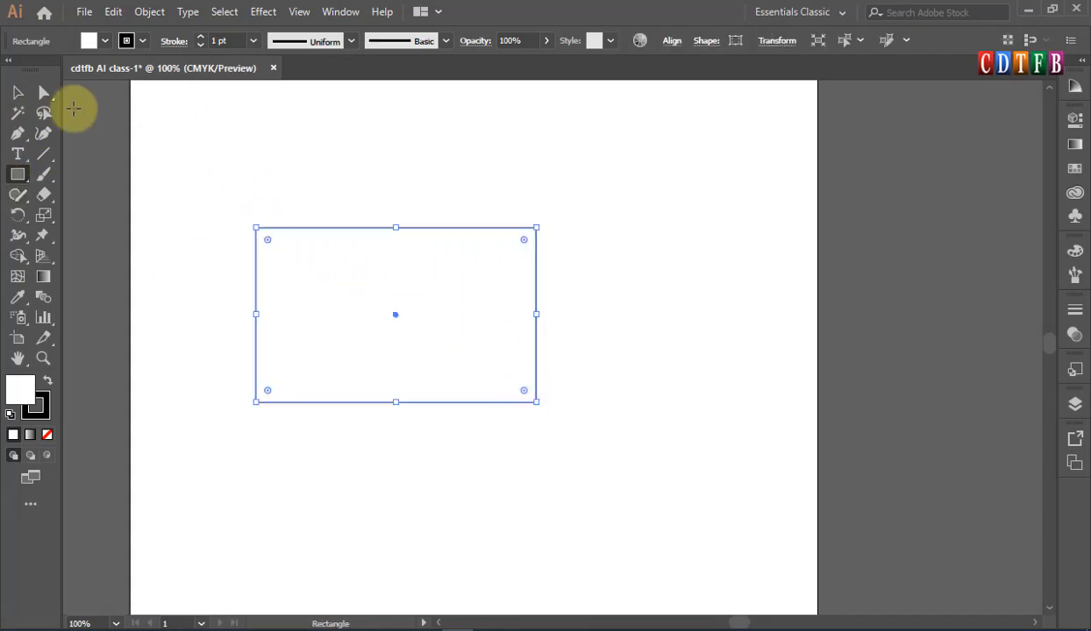
{"action": "left_click", "coordinate": [15, 95]}
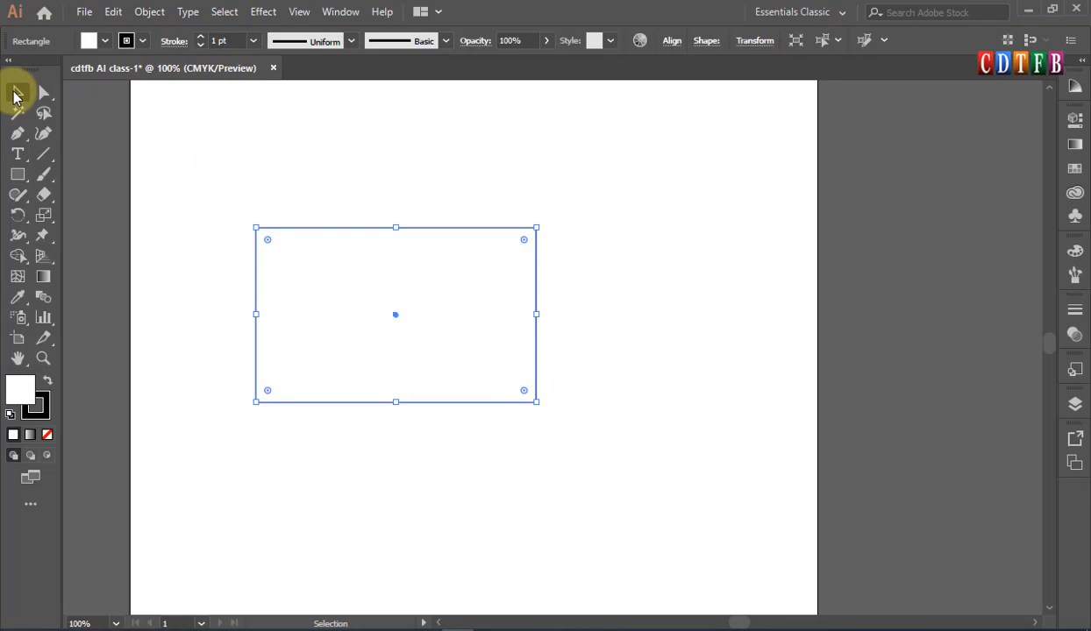
{"action": "left_click", "coordinate": [288, 160]}
Step: Move the whole rectangle around the artboard with the Selection tool and deselect it
{"action": "left_click_drag", "start_coordinate": [387, 295], "coordinate": [633, 305]}
{"action": "left_click_drag", "start_coordinate": [718, 273], "coordinate": [612, 272]}
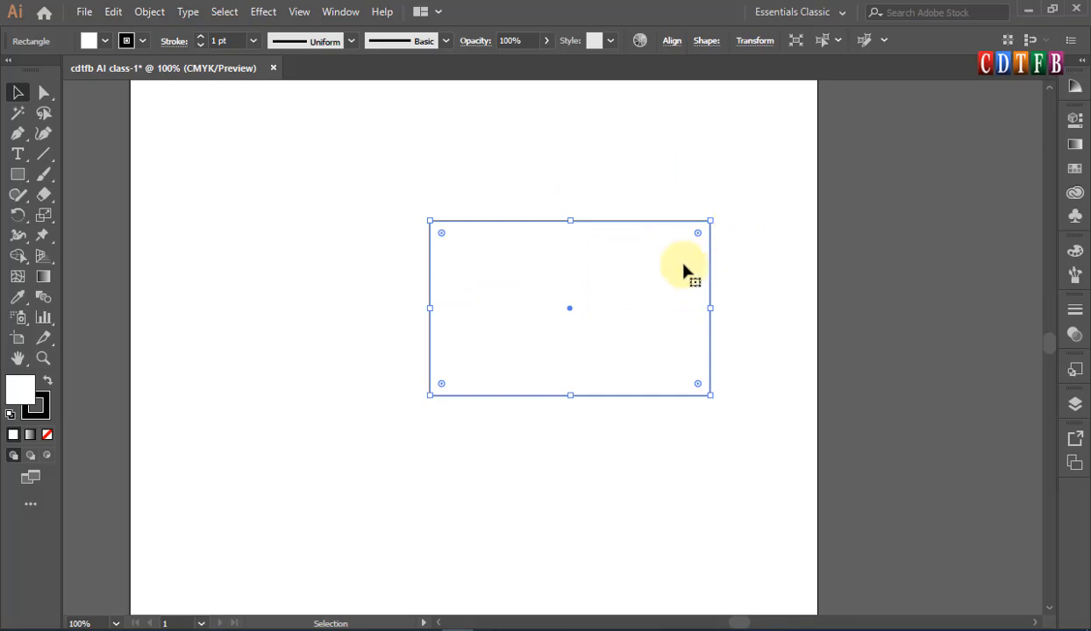
{"action": "left_click_drag", "start_coordinate": [683, 265], "coordinate": [495, 298]}
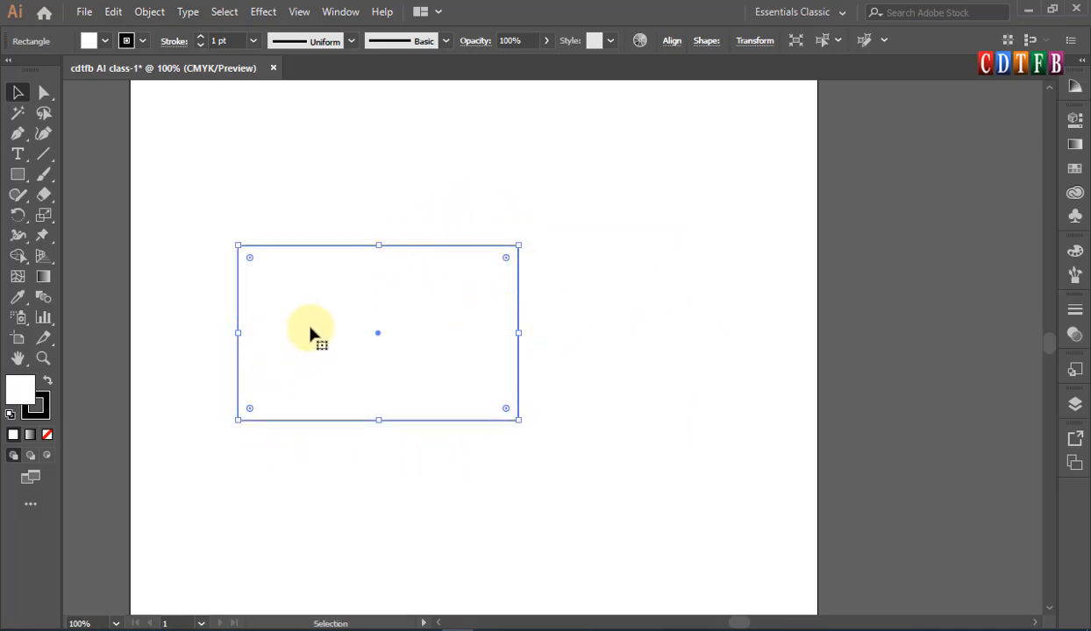
{"action": "left_click_drag", "start_coordinate": [342, 333], "coordinate": [373, 347]}
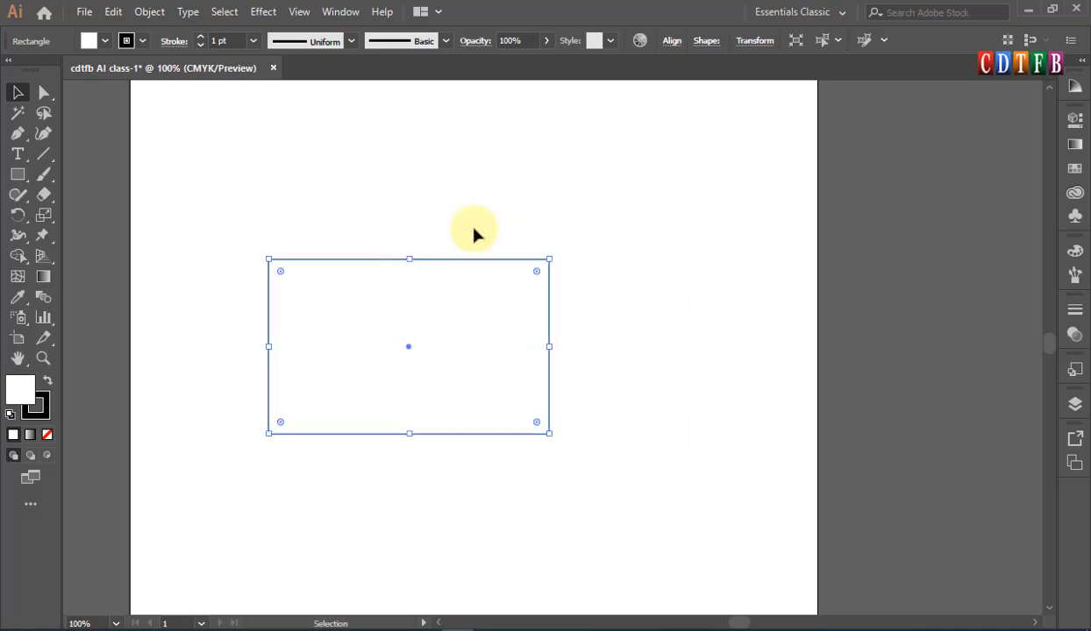
{"action": "left_click", "coordinate": [575, 274]}
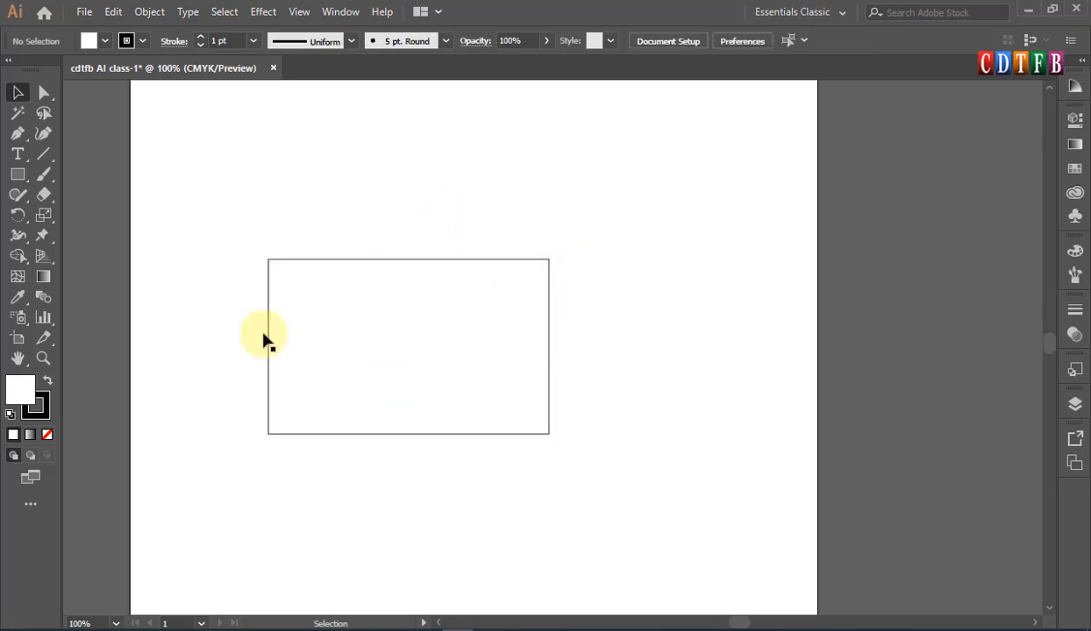
Step: Select the rectangle with the Selection tool and the Direct Selection tool in turn to compare how each shows its bounds and anchor points
{"action": "left_click", "coordinate": [338, 270]}
{"action": "left_click", "coordinate": [17, 92]}
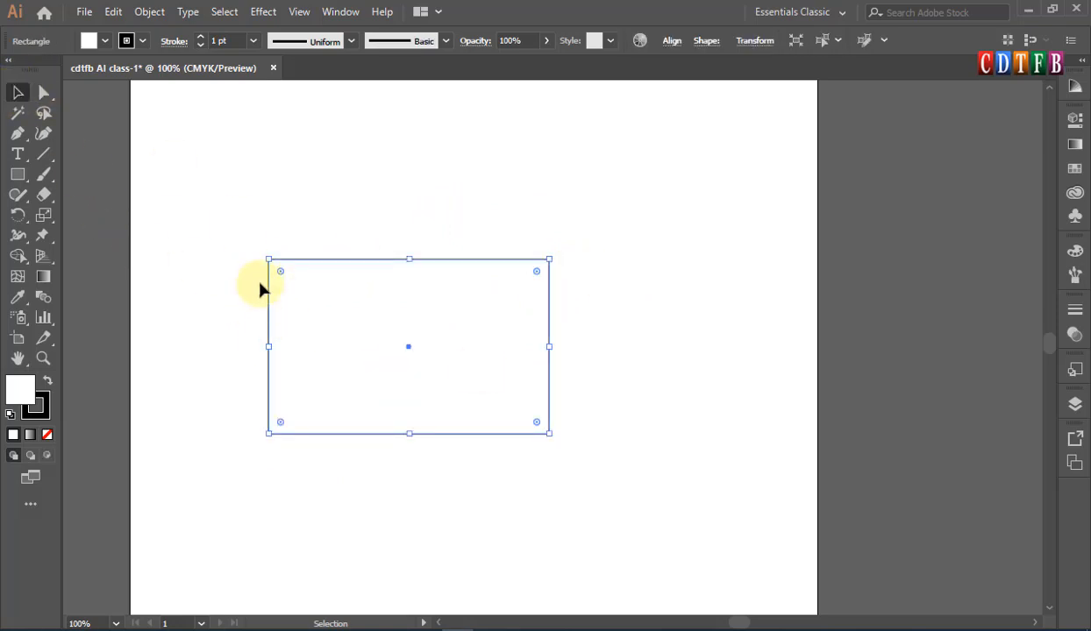
{"action": "left_click", "coordinate": [288, 176]}
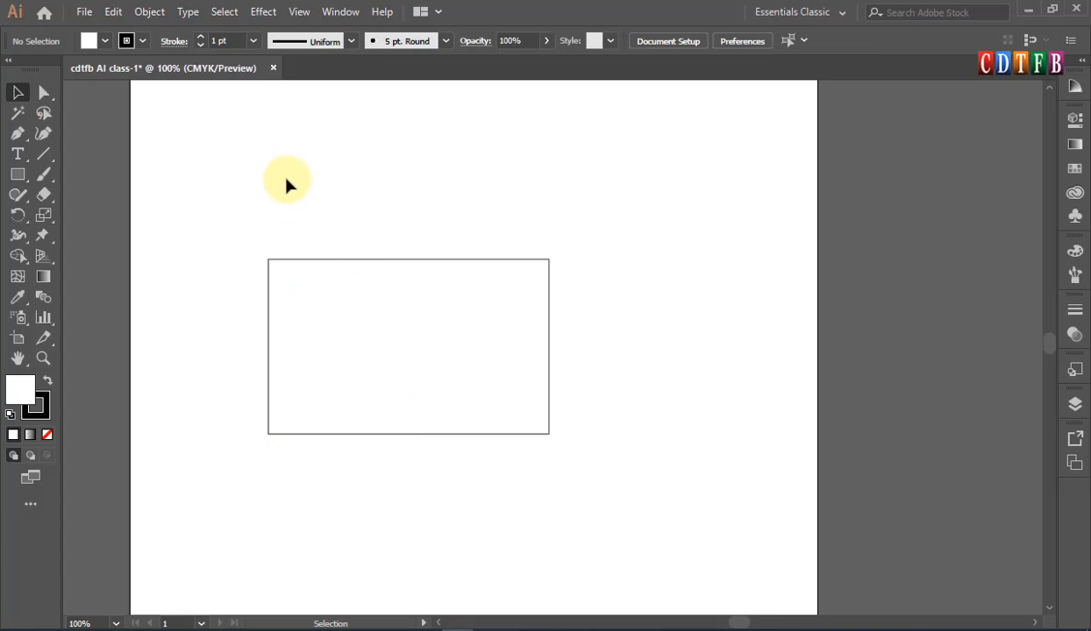
{"action": "left_click", "coordinate": [45, 95]}
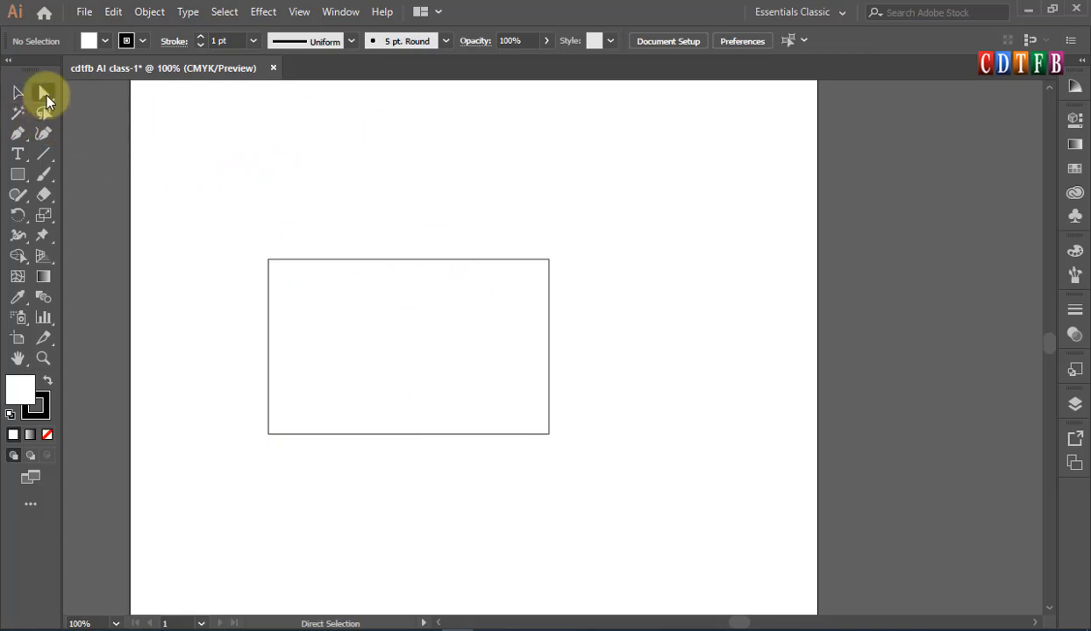
{"action": "left_click", "coordinate": [390, 347]}
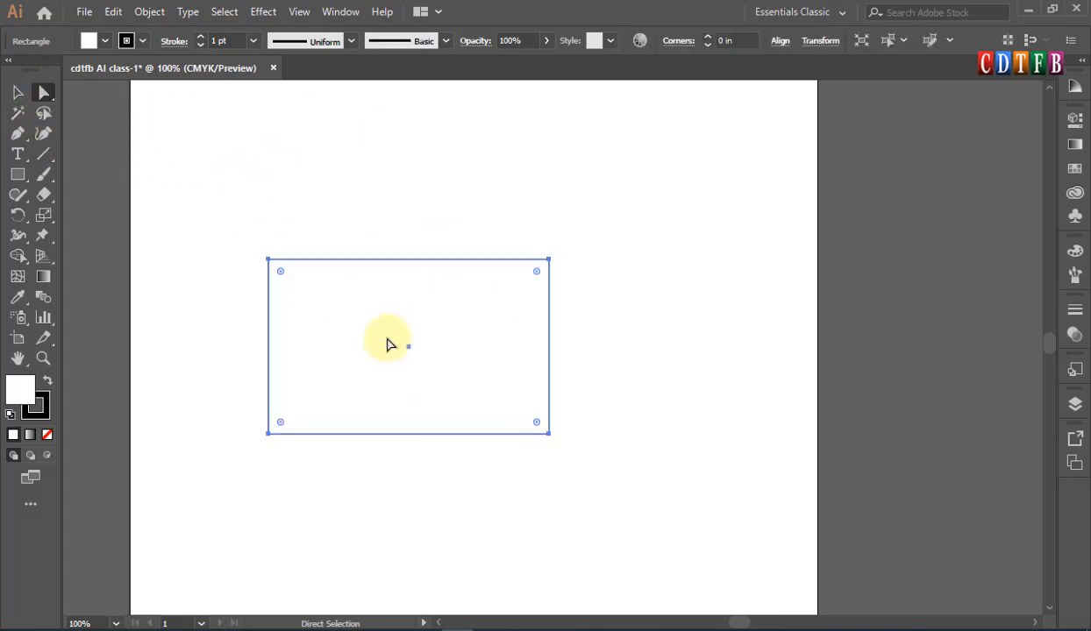
{"action": "left_click", "coordinate": [18, 94]}
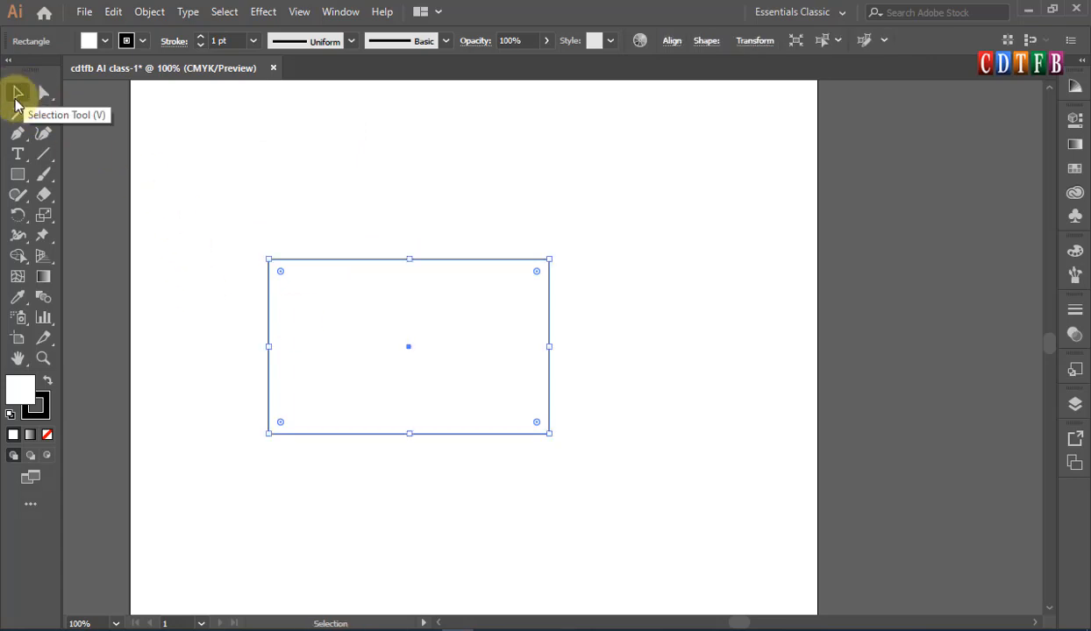
{"action": "left_click", "coordinate": [45, 95]}
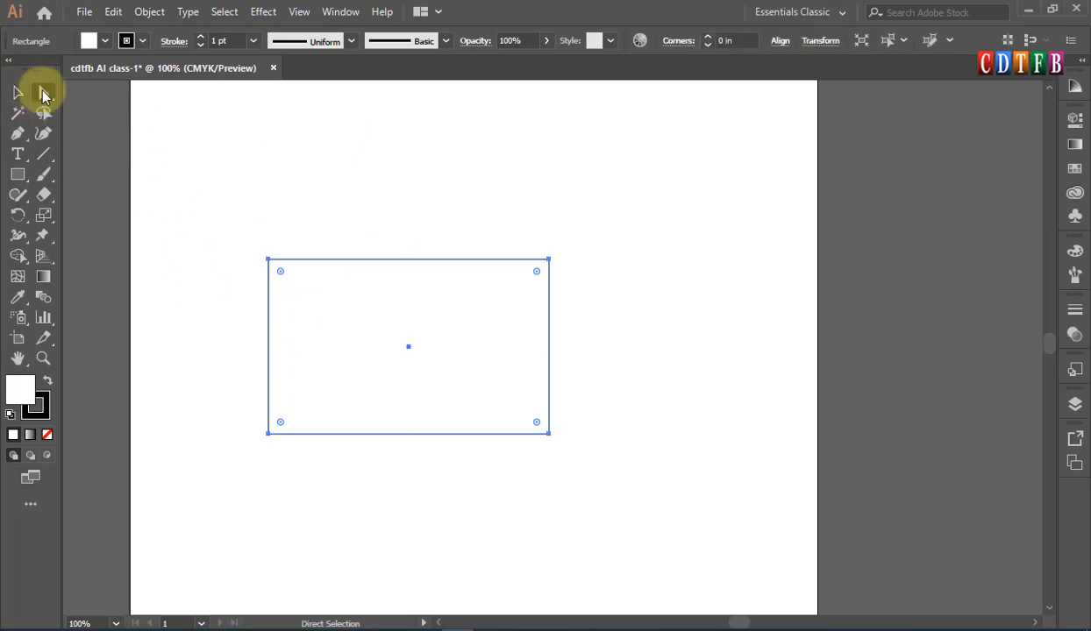
Step: Select all anchor points of the rectangle with the Direct Selection tool and move the shape up on the artboard
{"action": "left_click_drag", "start_coordinate": [236, 220], "coordinate": [592, 478]}
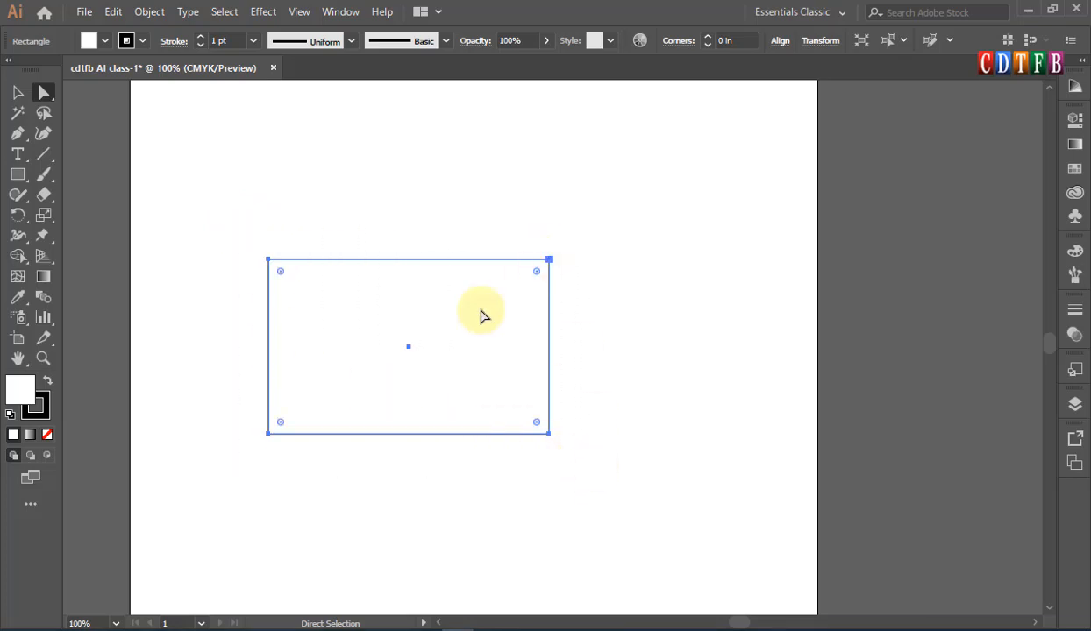
{"action": "left_click_drag", "start_coordinate": [423, 320], "coordinate": [451, 366]}
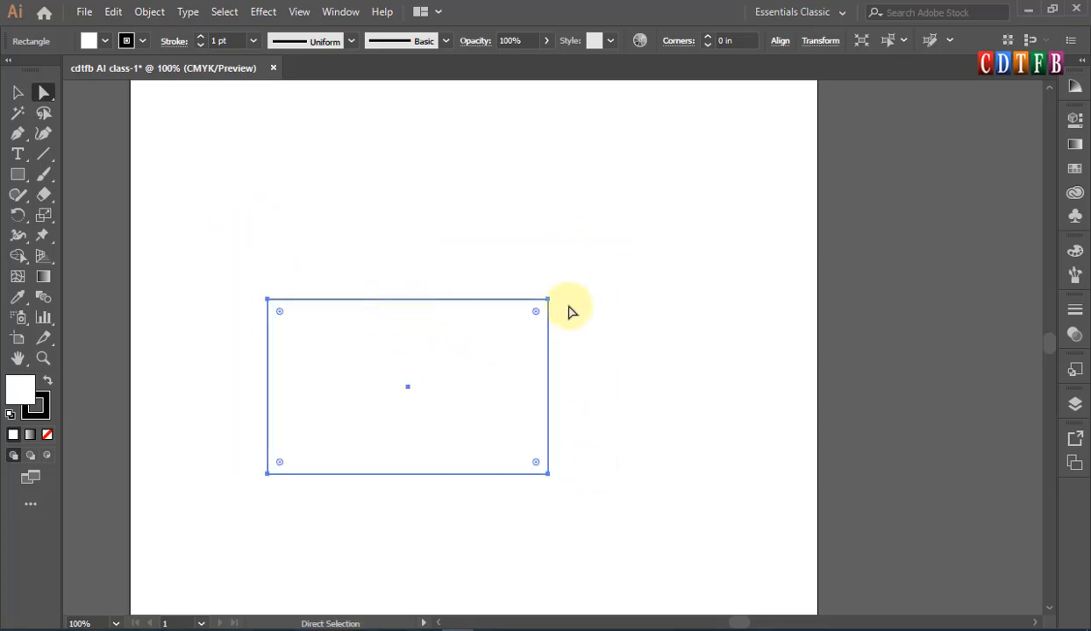
{"action": "left_click_drag", "start_coordinate": [550, 302], "coordinate": [565, 191]}
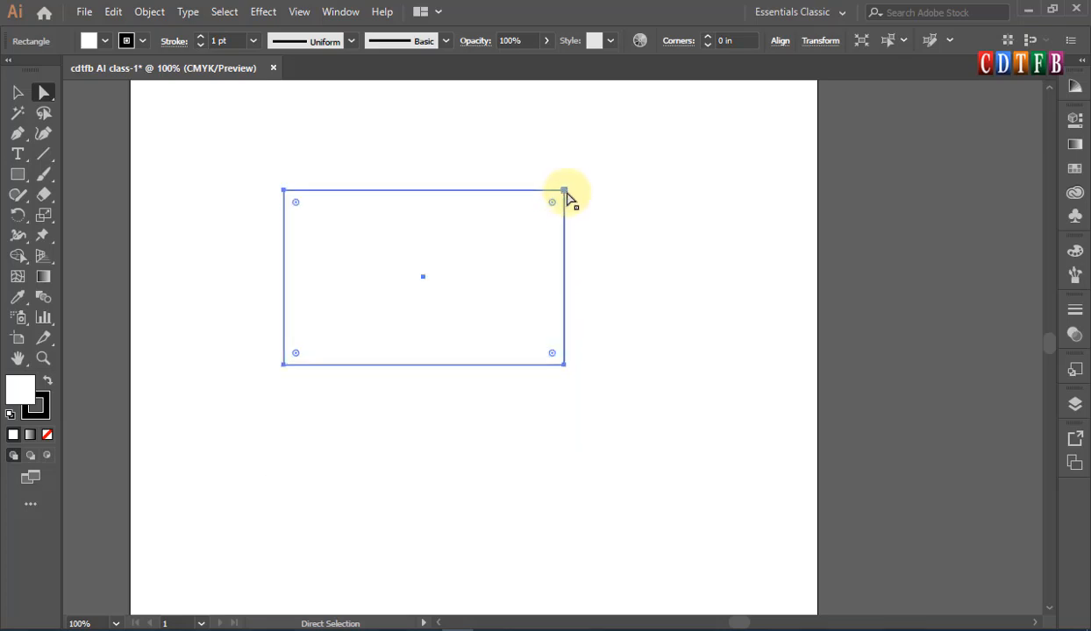
Step: Try moving only the rectangle's top-right anchor point with the Direct Selection tool, undo the changes, and deselect the shape
{"action": "left_click", "coordinate": [651, 182]}
{"action": "left_click_drag", "start_coordinate": [641, 154], "coordinate": [580, 176]}
{"action": "key", "text": "ctrl+z"}
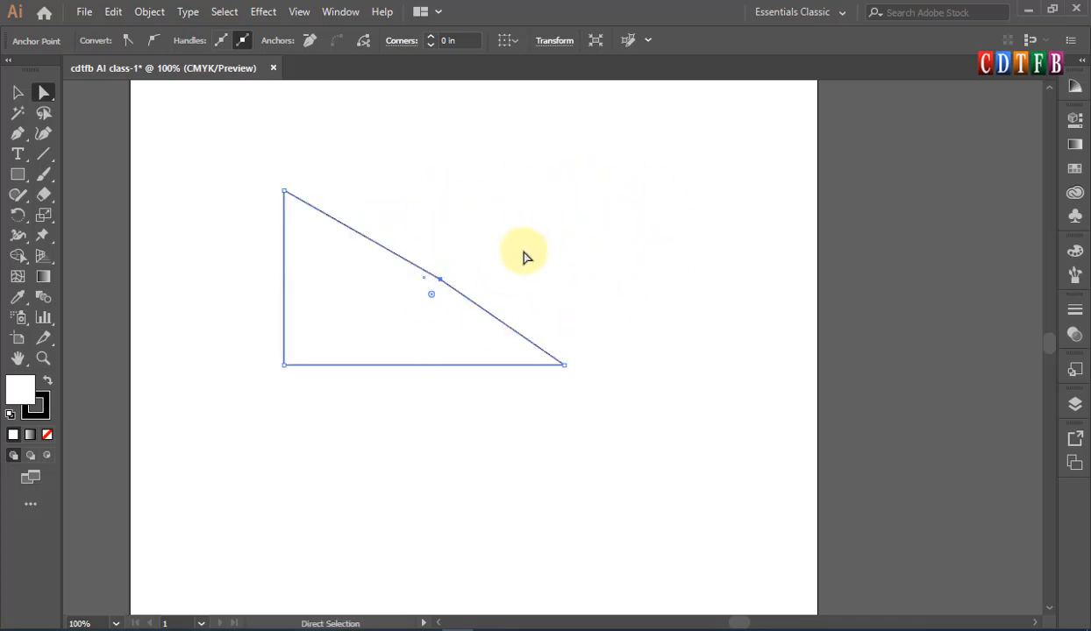
{"action": "key", "text": "ctrl+z"}
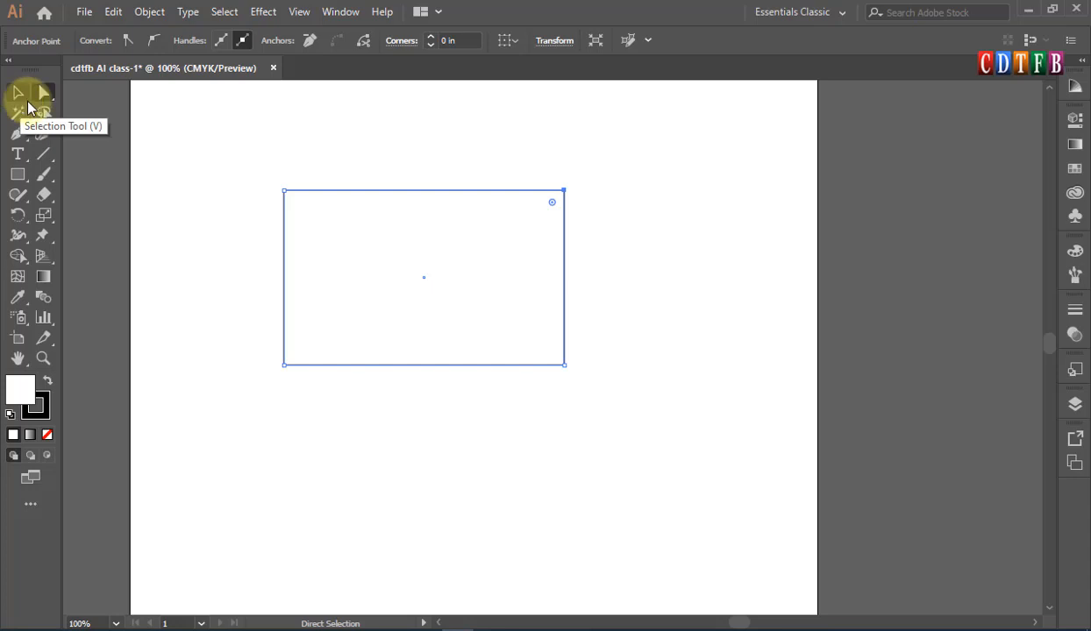
{"action": "left_click", "coordinate": [229, 163]}
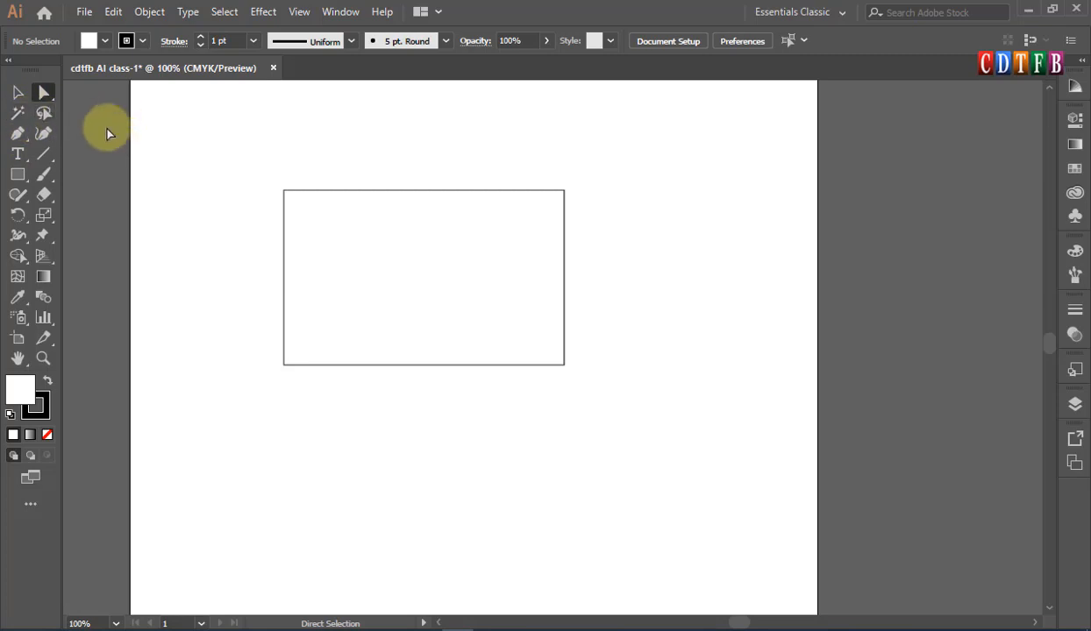
{"action": "left_click_drag", "start_coordinate": [17, 141], "coordinate": [128, 133]}
{"action": "left_click", "coordinate": [128, 110]}
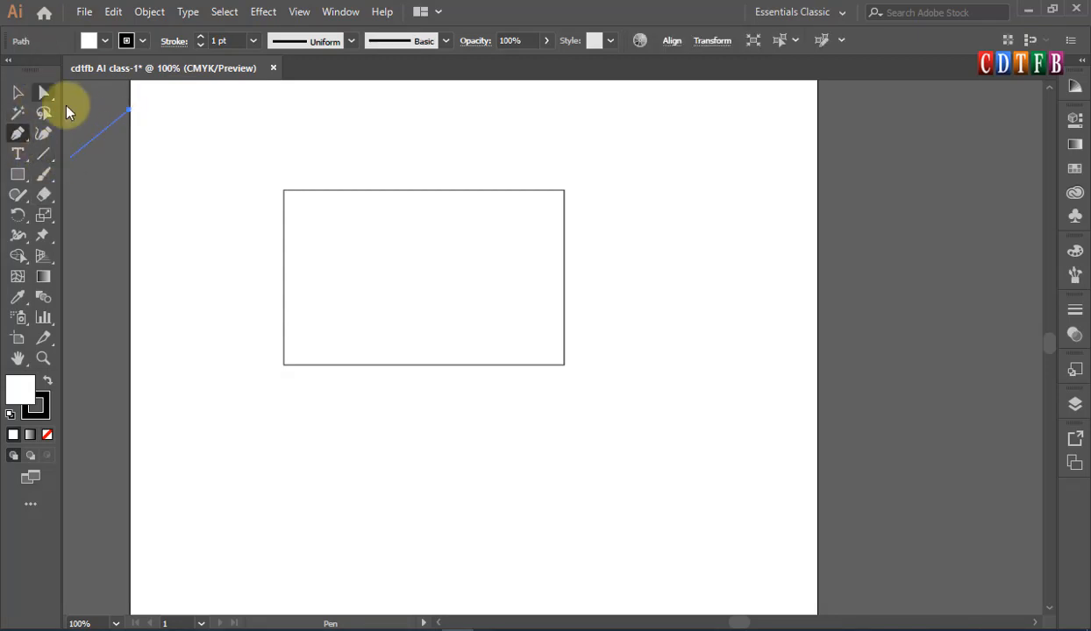
{"action": "left_click", "coordinate": [16, 94]}
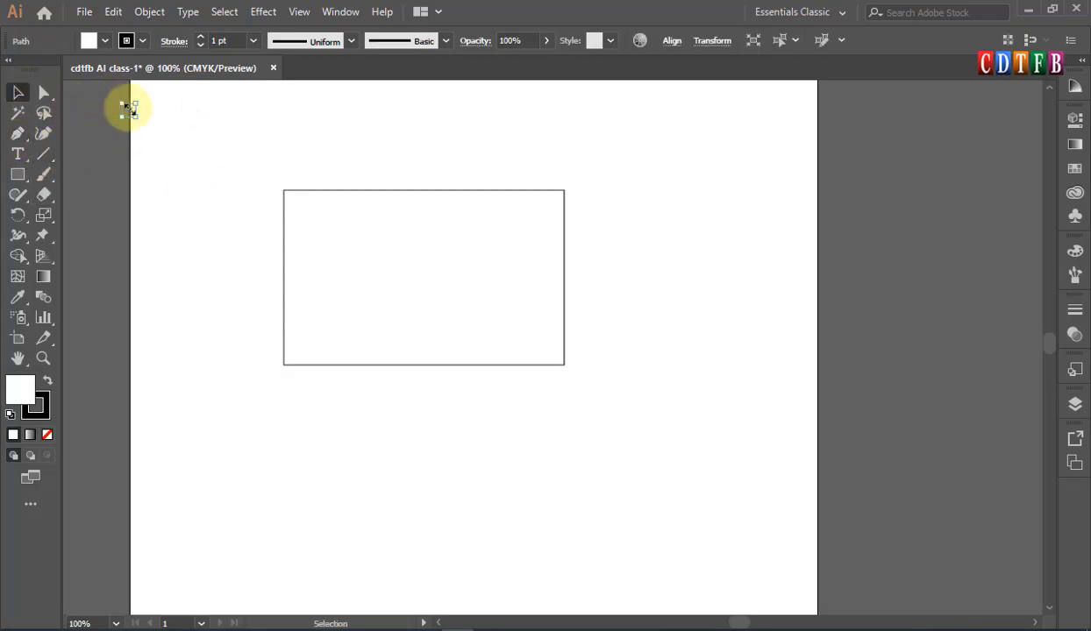
{"action": "key", "text": "Delete"}
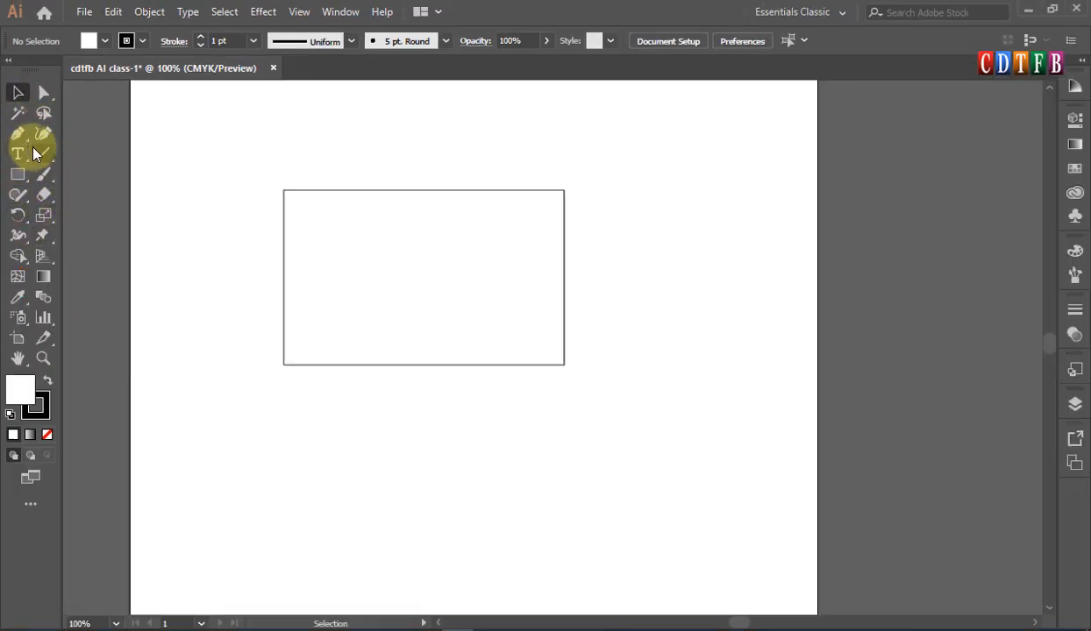
Step: Look through the Pen tool variants, choosing the Delete Anchor Point tool and the Add Anchor Point tool in turn
{"action": "left_click", "coordinate": [25, 136]}
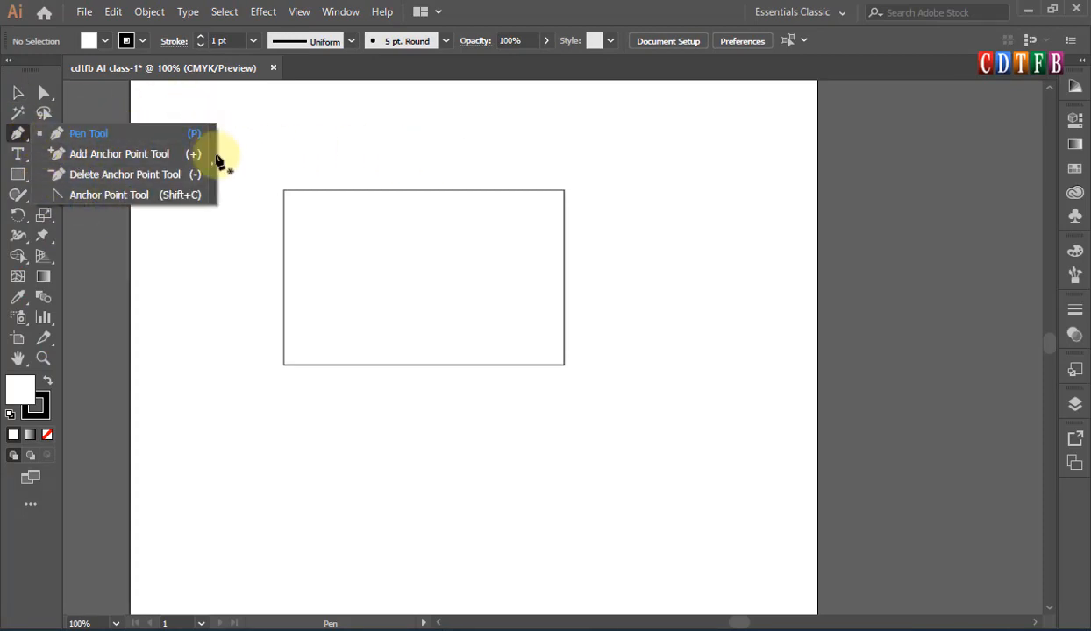
{"action": "left_click", "coordinate": [57, 174]}
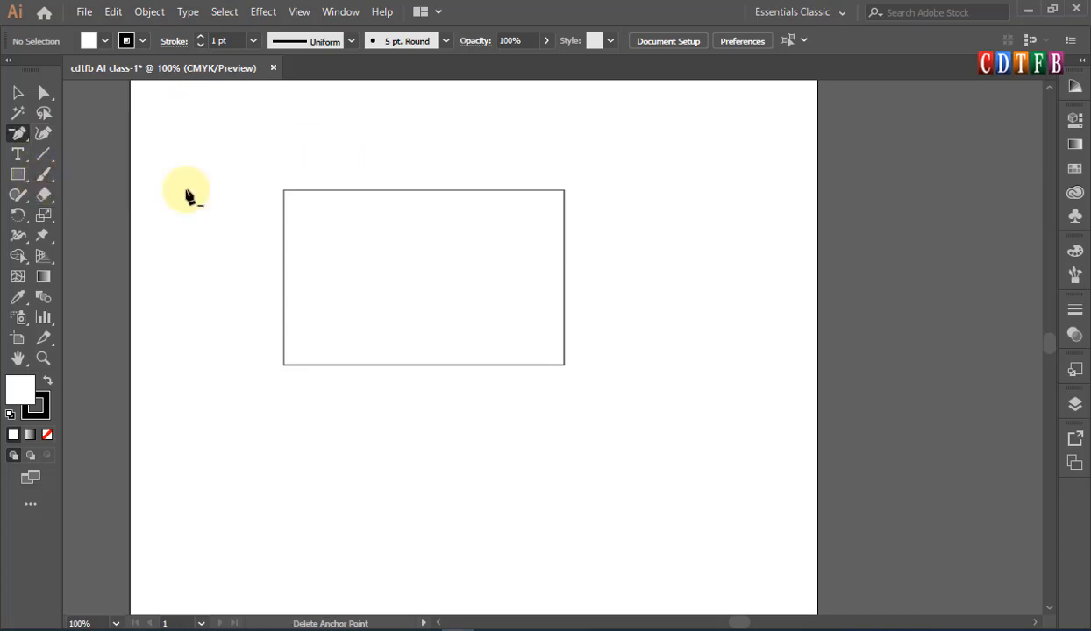
{"action": "left_click", "coordinate": [27, 147]}
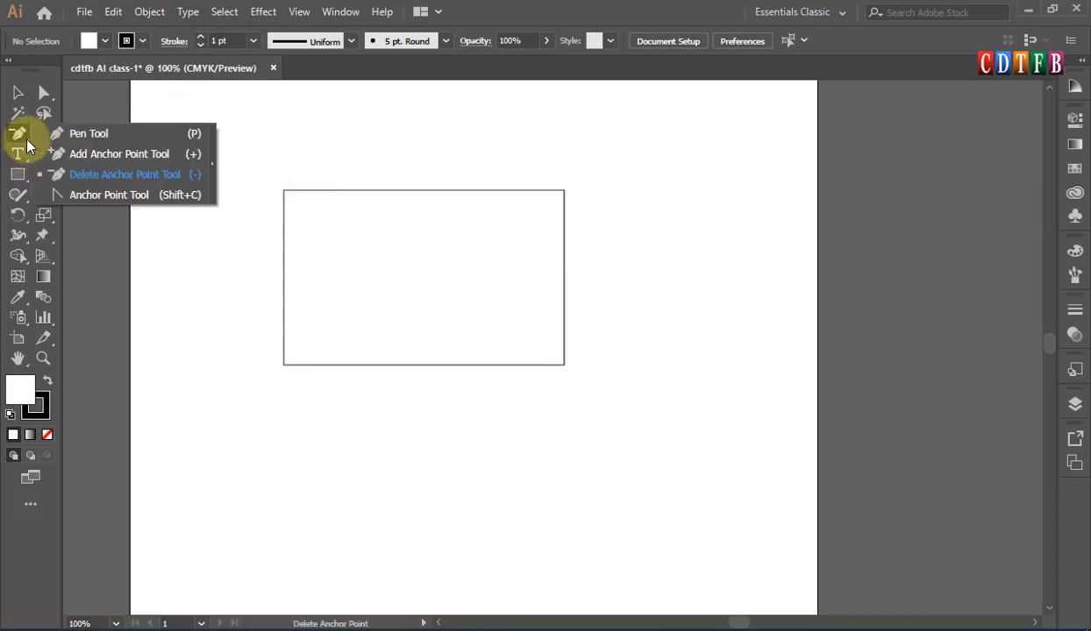
{"action": "left_click", "coordinate": [101, 149]}
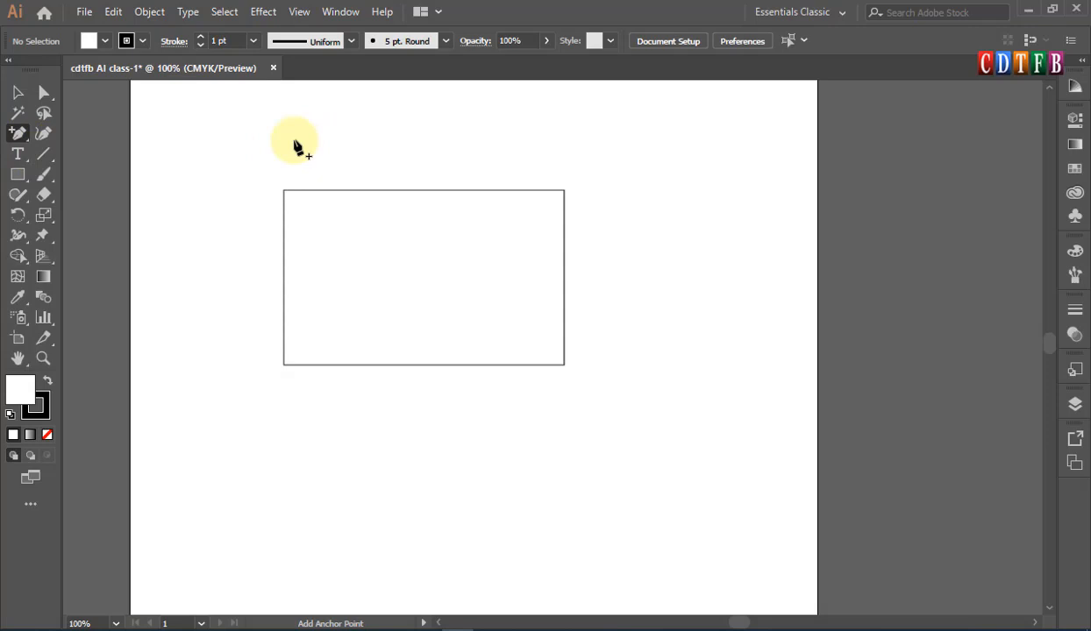
Step: Draw a closed seven-point straight-sided polygon below the rectangle with the Pen tool and return to the Selection tool
{"action": "left_click", "coordinate": [18, 131]}
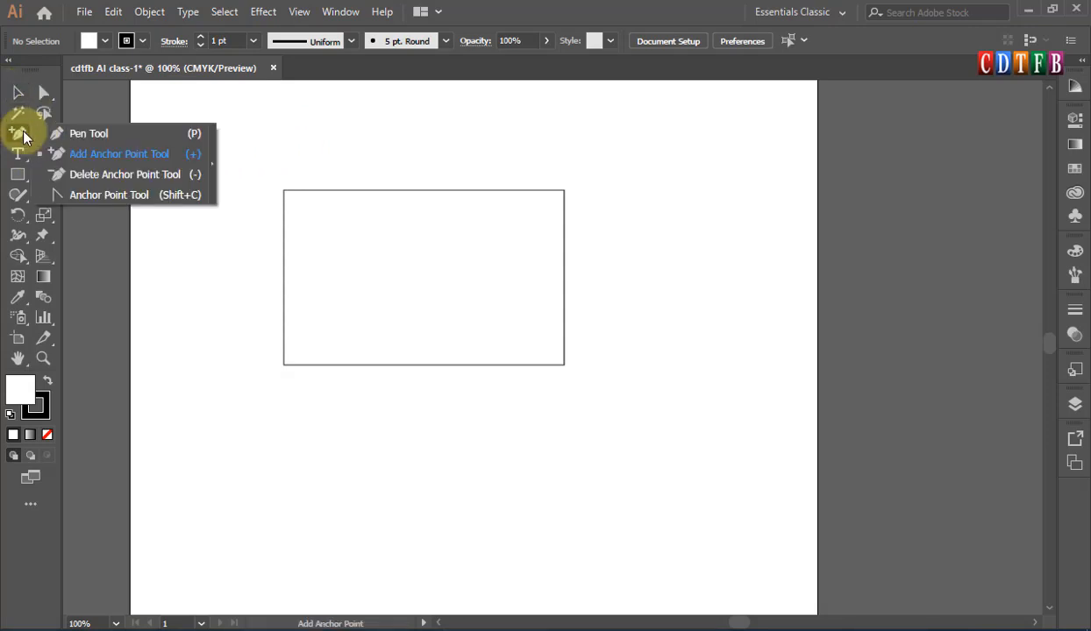
{"action": "left_click", "coordinate": [99, 136]}
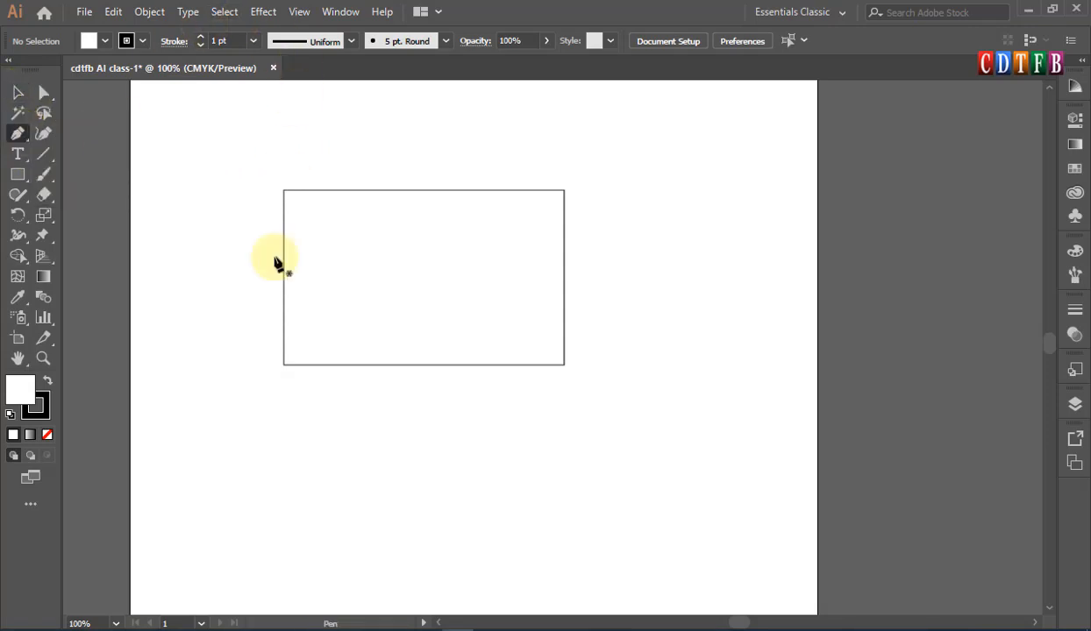
{"action": "left_click", "coordinate": [250, 438]}
{"action": "left_click", "coordinate": [354, 411]}
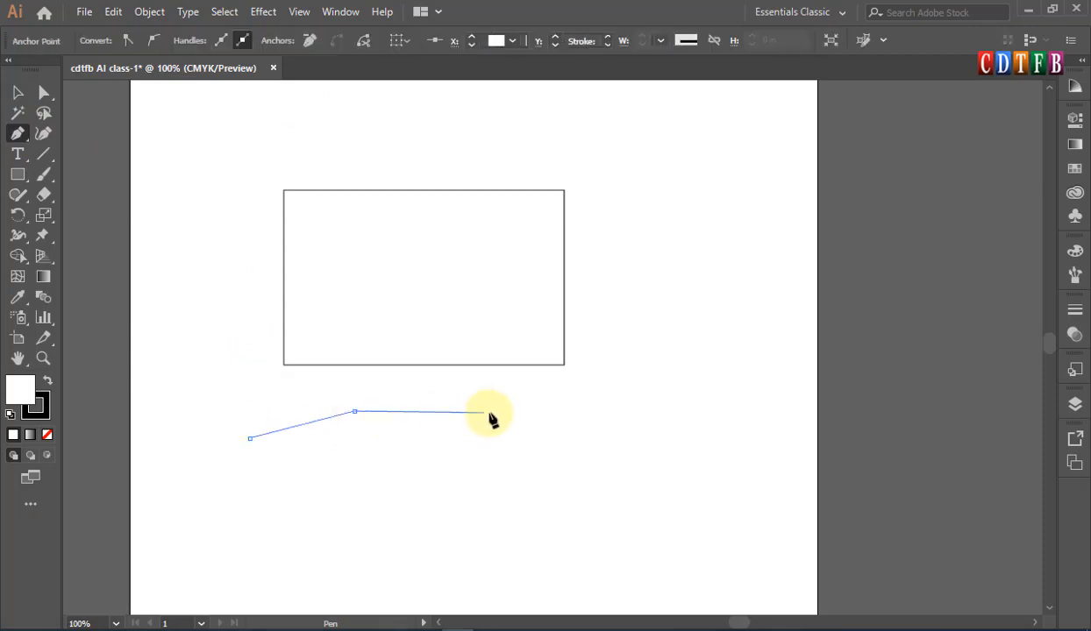
{"action": "left_click", "coordinate": [489, 412]}
{"action": "left_click", "coordinate": [529, 441]}
{"action": "left_click", "coordinate": [549, 502]}
{"action": "left_click", "coordinate": [398, 539]}
{"action": "left_click", "coordinate": [290, 461]}
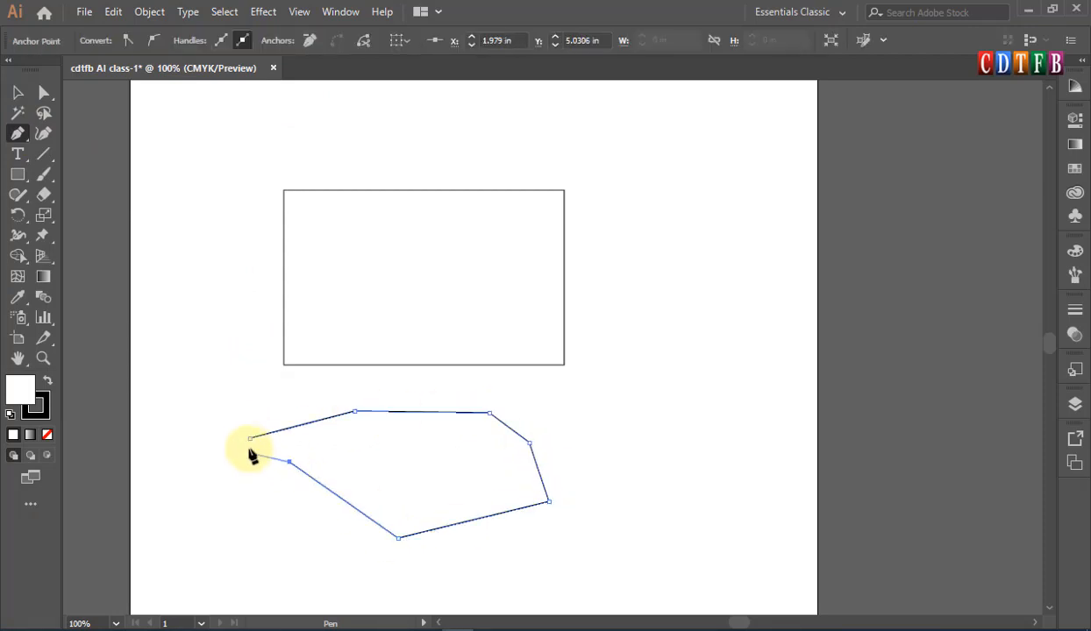
{"action": "left_click", "coordinate": [249, 438]}
{"action": "left_click", "coordinate": [17, 93]}
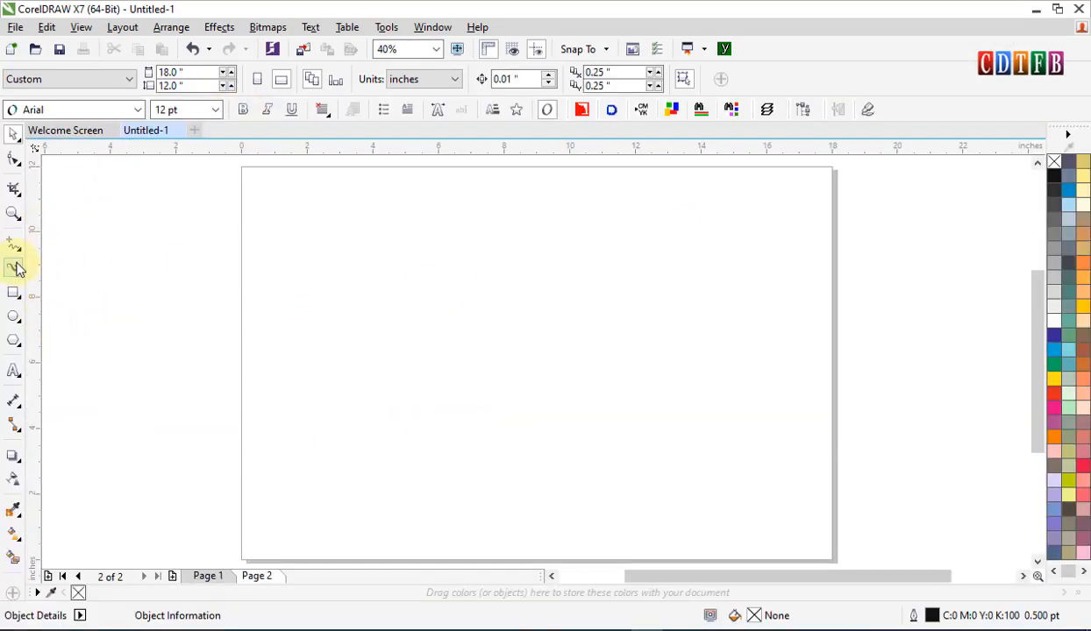
Step: Switch to CorelDRAW and draw a closed seven-node polygon about 10.5 by 5.3 inches on Page 2 with the Pen tool
{"action": "left_click", "coordinate": [13, 252]}
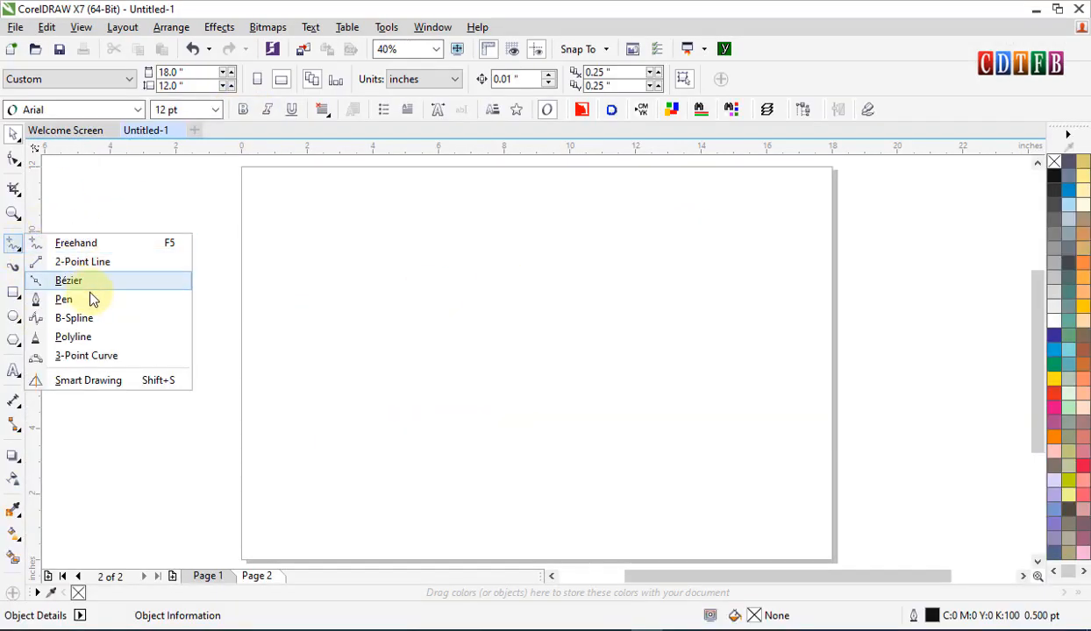
{"action": "left_click", "coordinate": [77, 300]}
{"action": "left_click", "coordinate": [359, 358]}
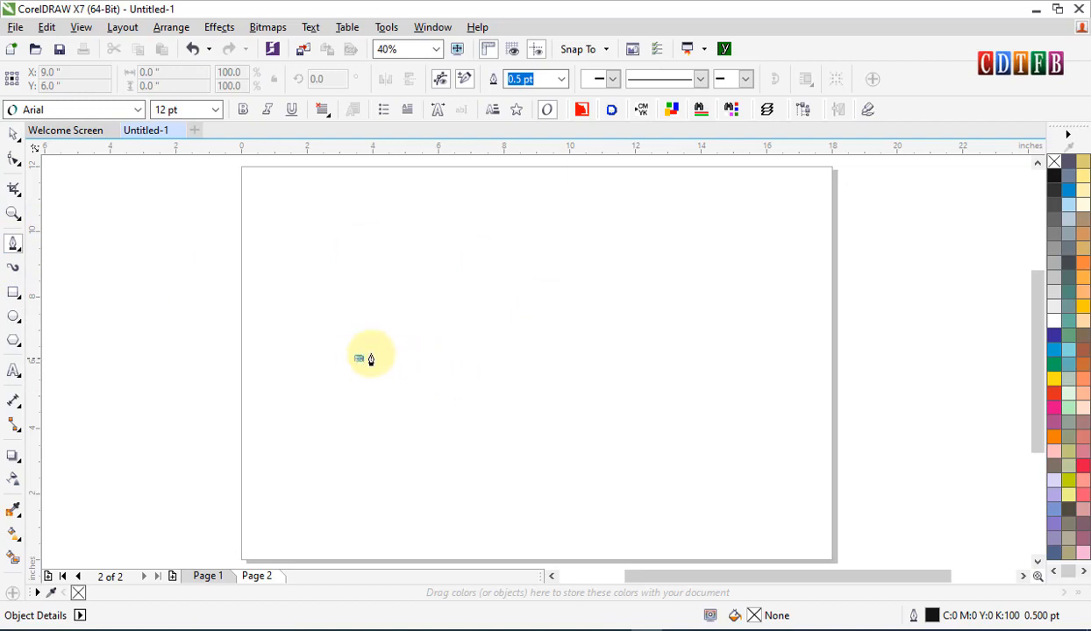
{"action": "left_click", "coordinate": [436, 300]}
{"action": "left_click", "coordinate": [577, 292]}
{"action": "left_click", "coordinate": [687, 337]}
{"action": "left_click", "coordinate": [702, 421]}
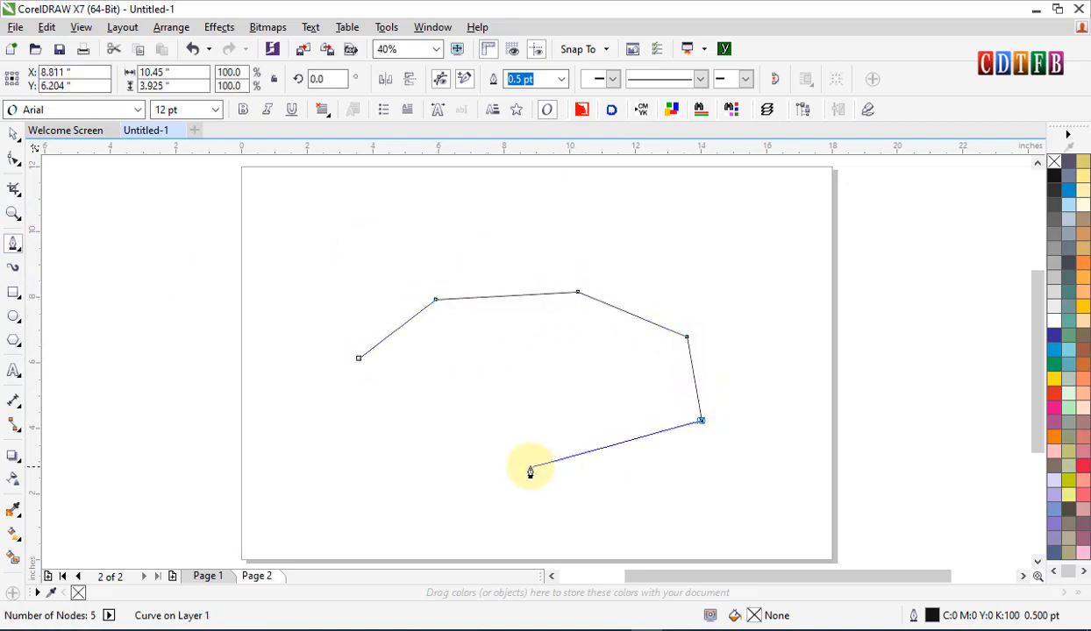
{"action": "left_click", "coordinate": [529, 465]}
{"action": "left_click", "coordinate": [359, 359]}
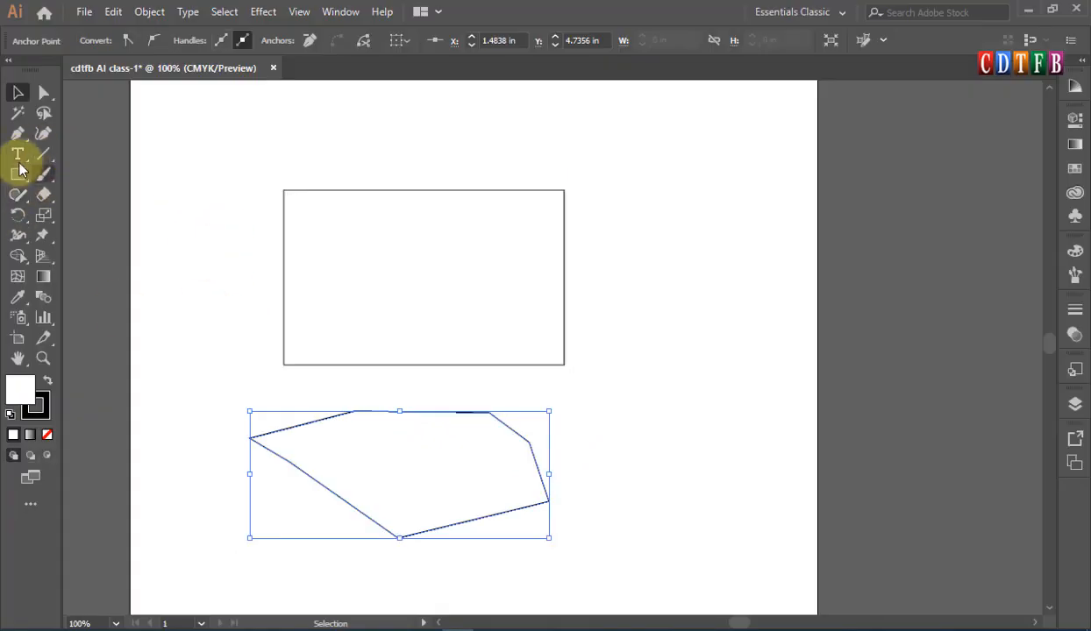
Step: Switch back to Illustrator, examine the Pen tool group's anchor point tools, and return to the Selection tool
{"action": "left_click", "coordinate": [18, 134]}
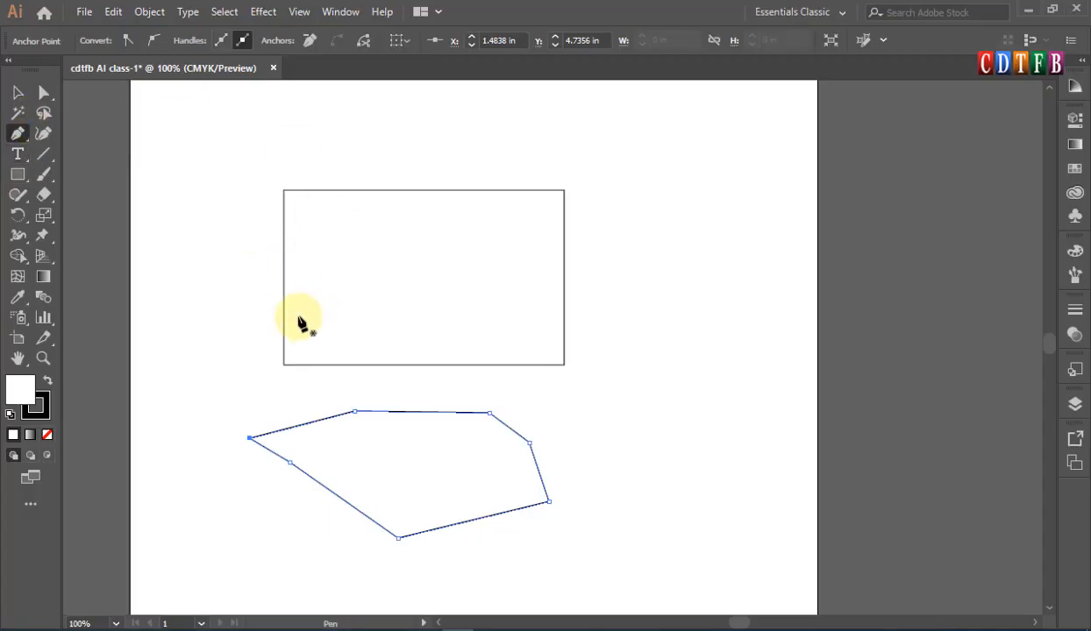
{"action": "left_click", "coordinate": [17, 134]}
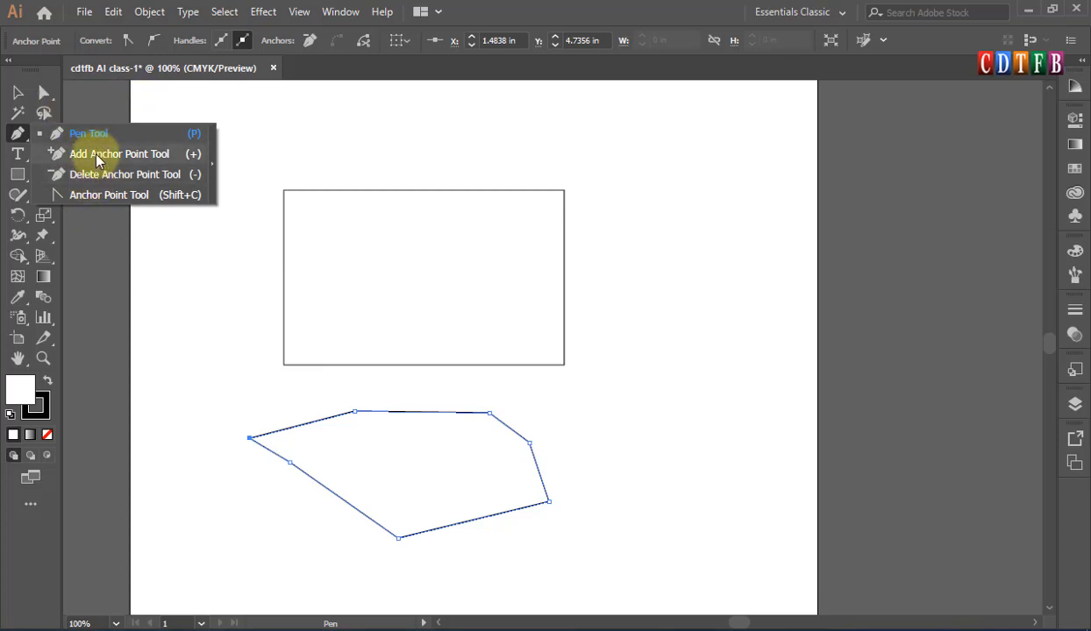
{"action": "left_click", "coordinate": [16, 94]}
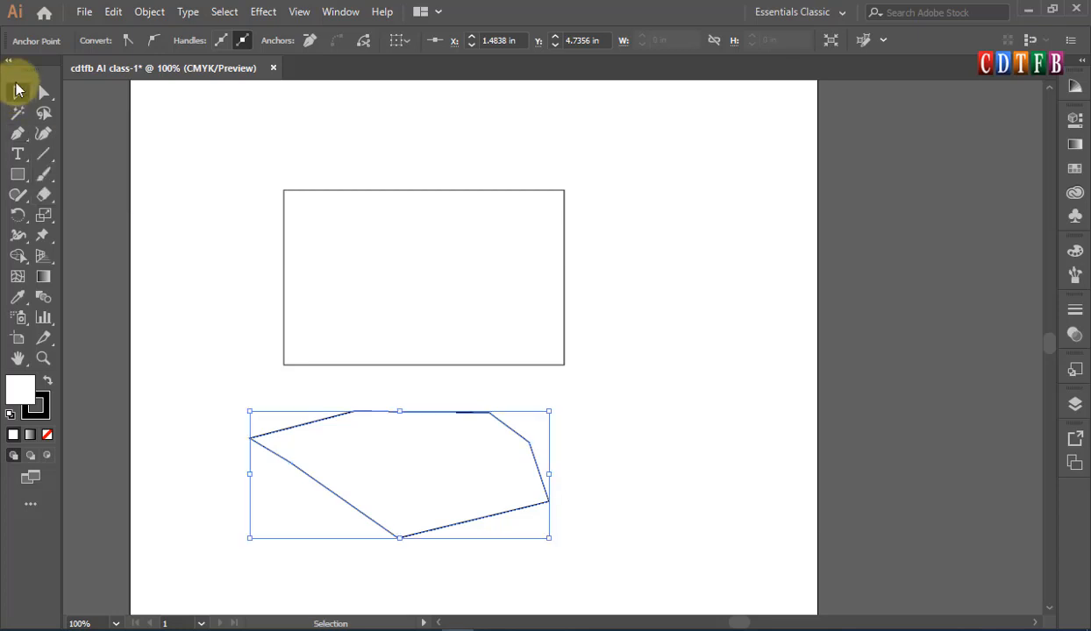
Step: Draw a large closed oval path with five points around the rectangle using the Curvature tool
{"action": "left_click", "coordinate": [45, 134]}
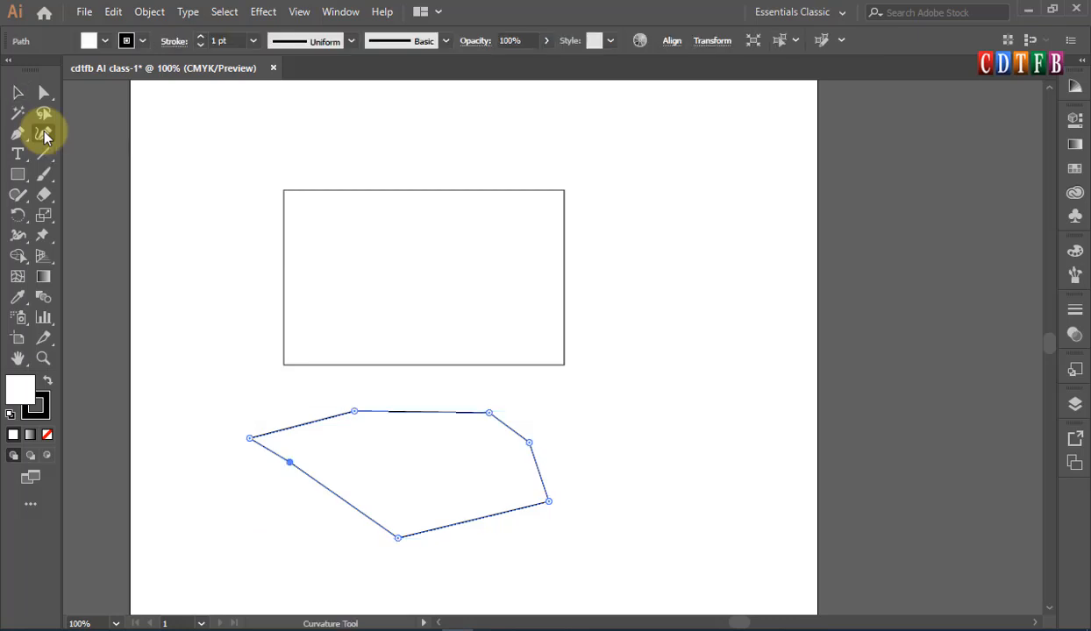
{"action": "left_click", "coordinate": [242, 357]}
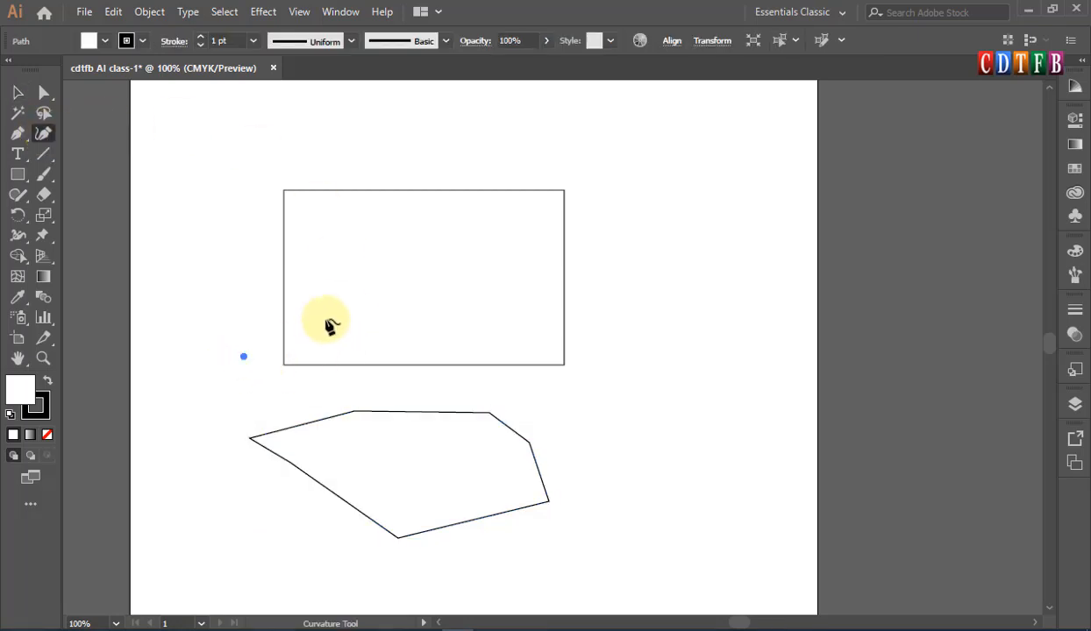
{"action": "left_click", "coordinate": [605, 446]}
{"action": "left_click", "coordinate": [706, 255]}
{"action": "left_click", "coordinate": [656, 142]}
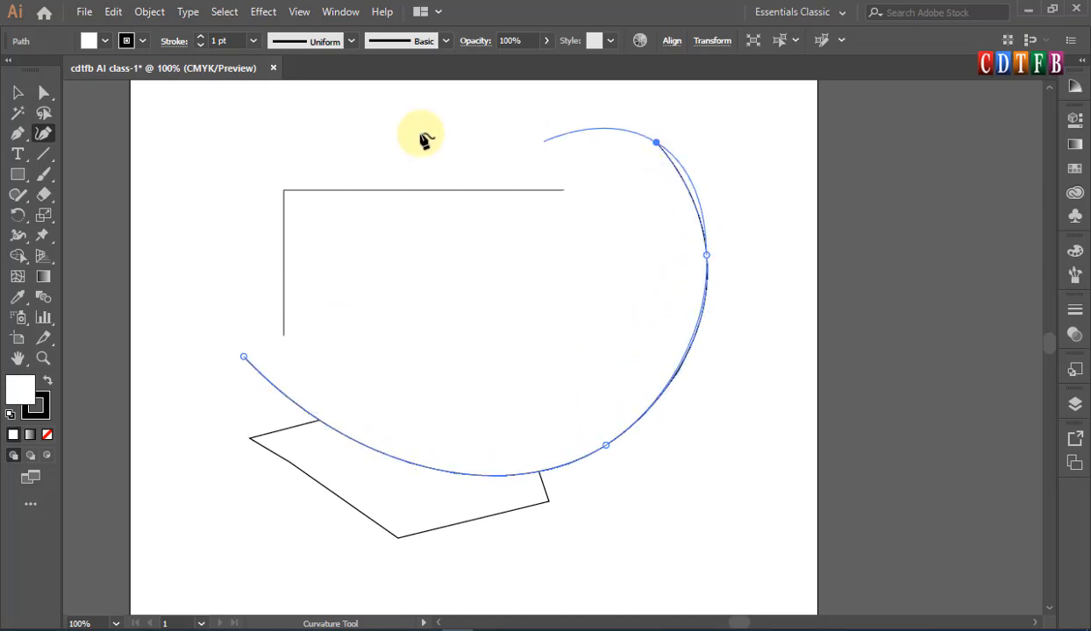
{"action": "left_click", "coordinate": [325, 134]}
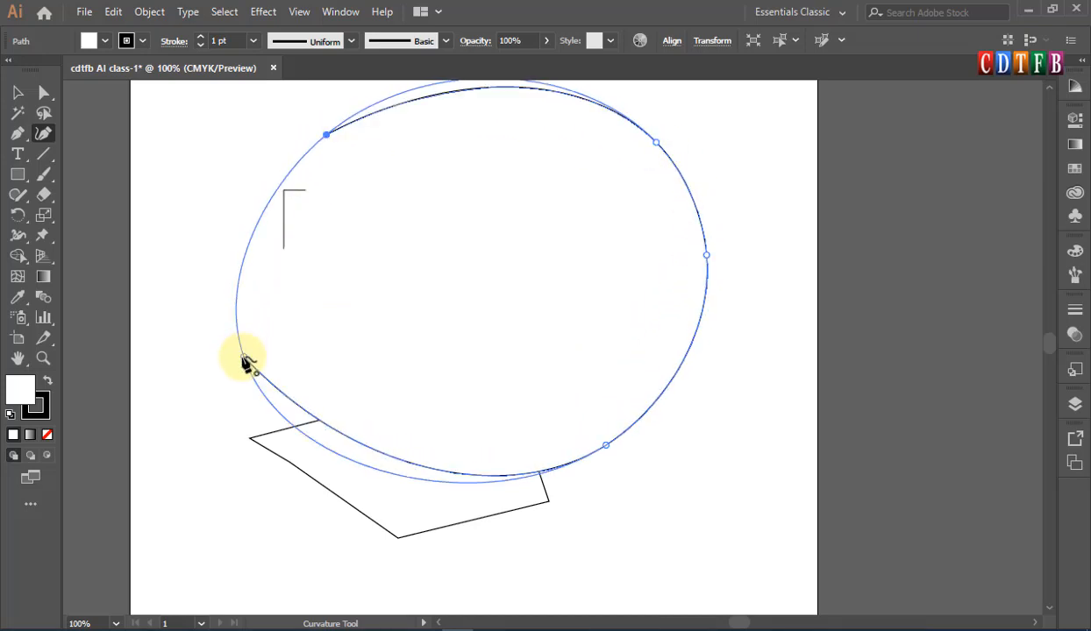
{"action": "left_click", "coordinate": [244, 358]}
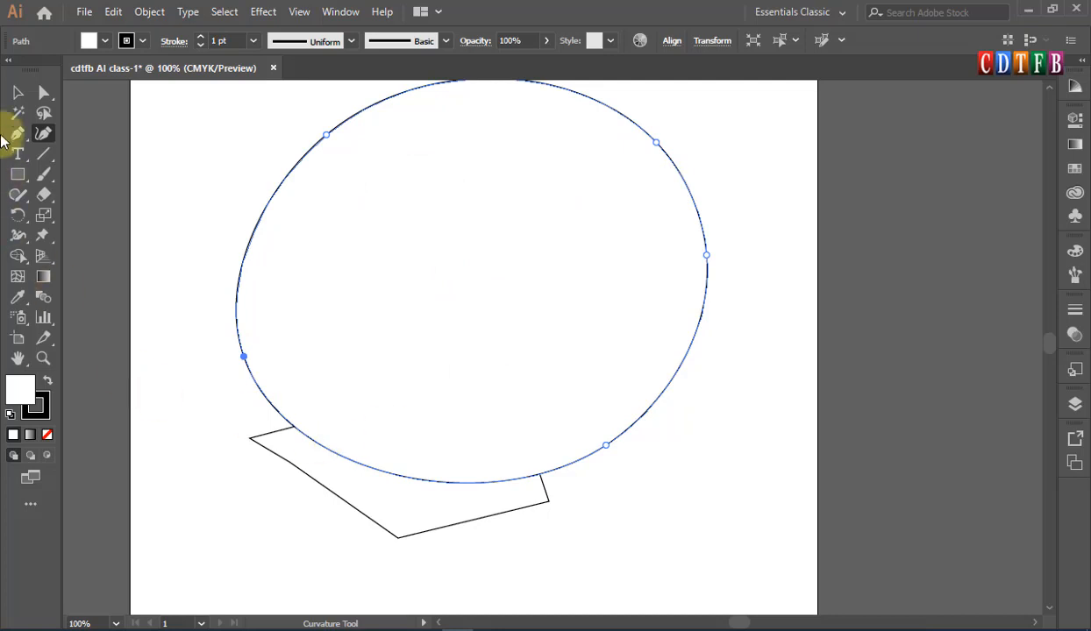
Step: Move the polygon toward the artboard's lower left with the Selection tool and delete all artwork
{"action": "left_click", "coordinate": [18, 92]}
{"action": "left_click_drag", "start_coordinate": [407, 536], "coordinate": [326, 581]}
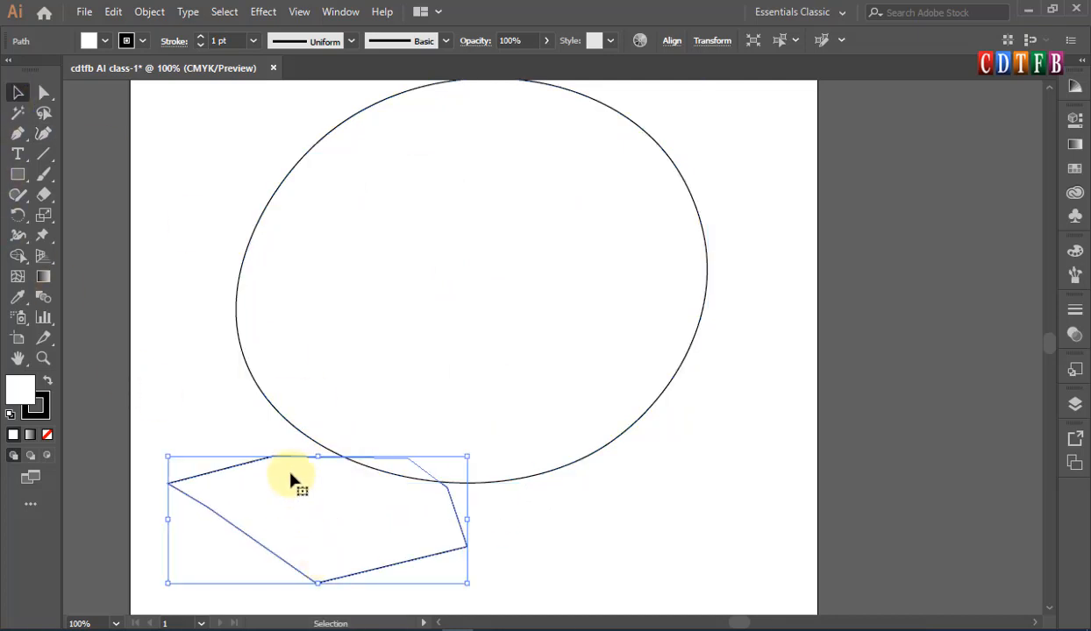
{"action": "key", "text": "ctrl+a"}
{"action": "key", "text": "Delete"}
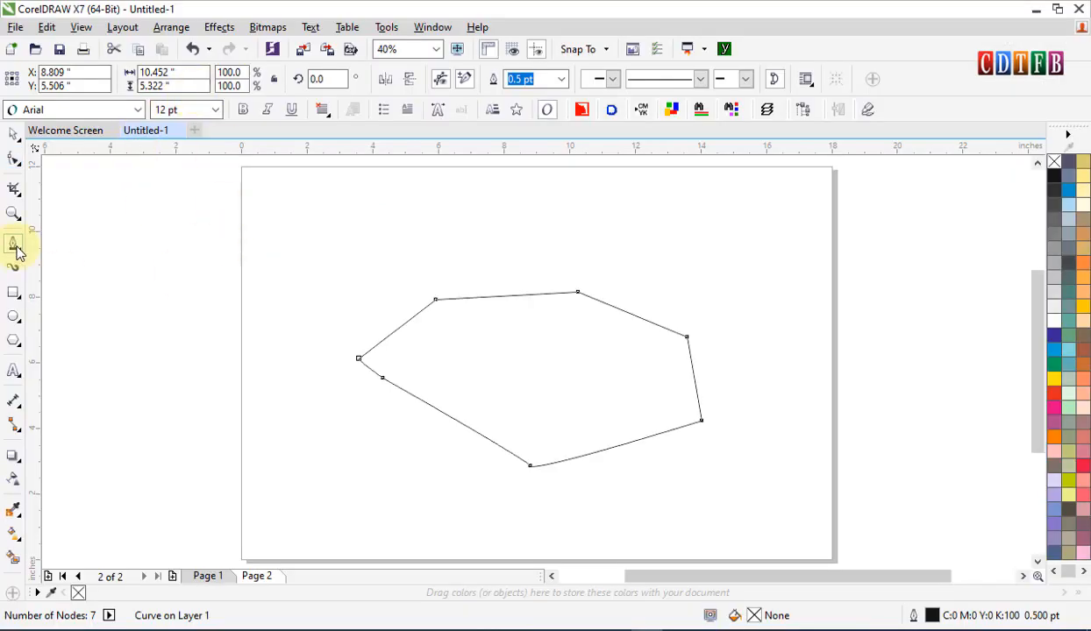
Step: Switch to CorelDRAW and draw two connected curves above the polygon with the 3-Point Curve tool
{"action": "left_click", "coordinate": [15, 245]}
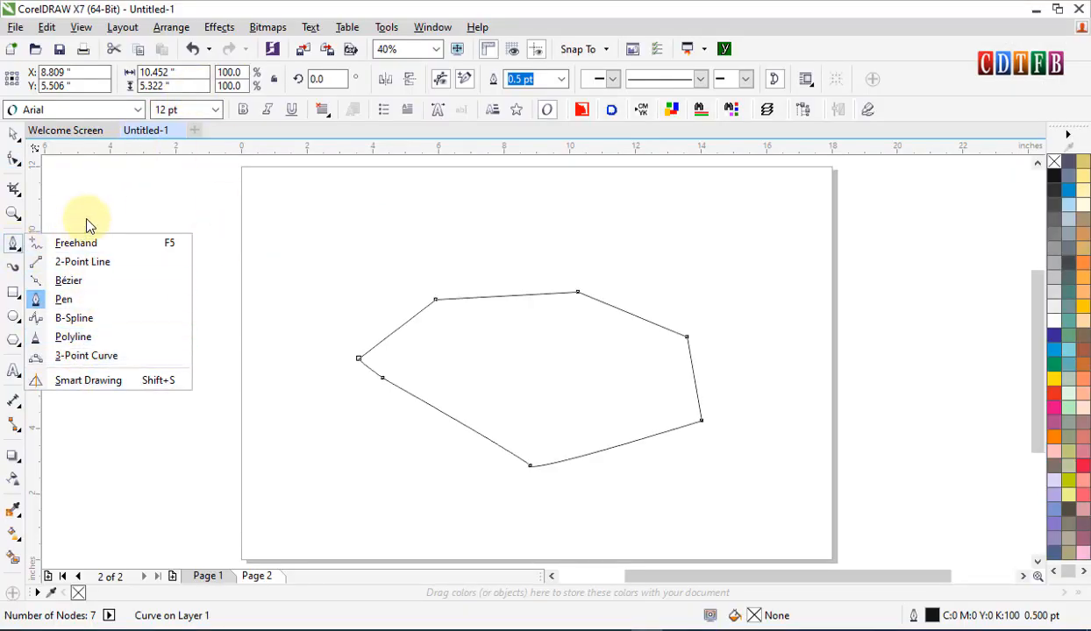
{"action": "left_click", "coordinate": [106, 356]}
{"action": "left_click", "coordinate": [335, 257]}
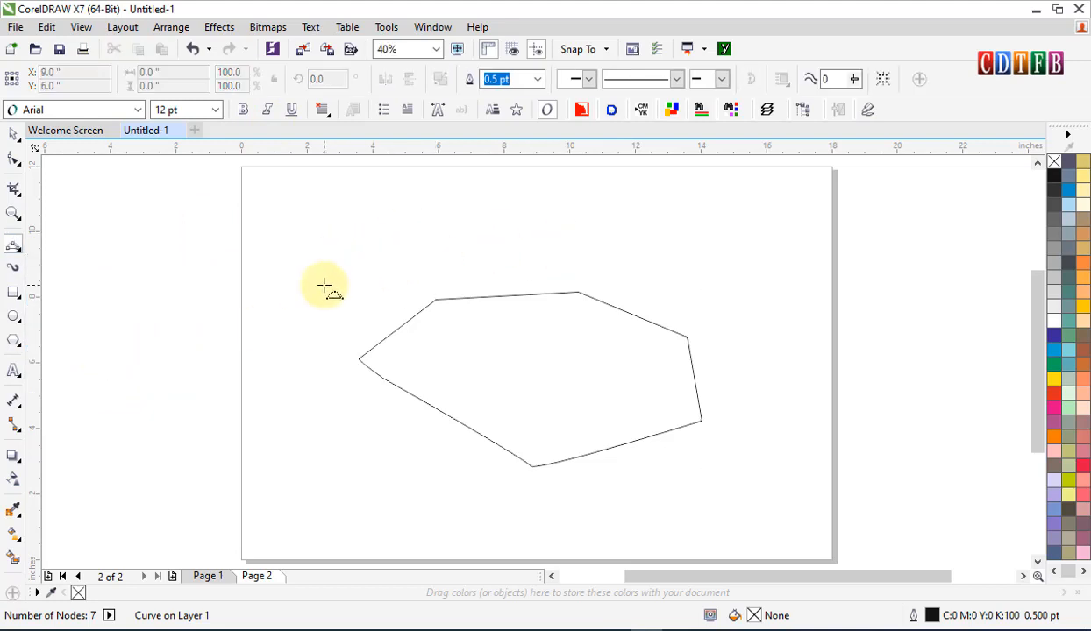
{"action": "left_click_drag", "start_coordinate": [324, 285], "coordinate": [588, 240]}
{"action": "left_click", "coordinate": [616, 260]}
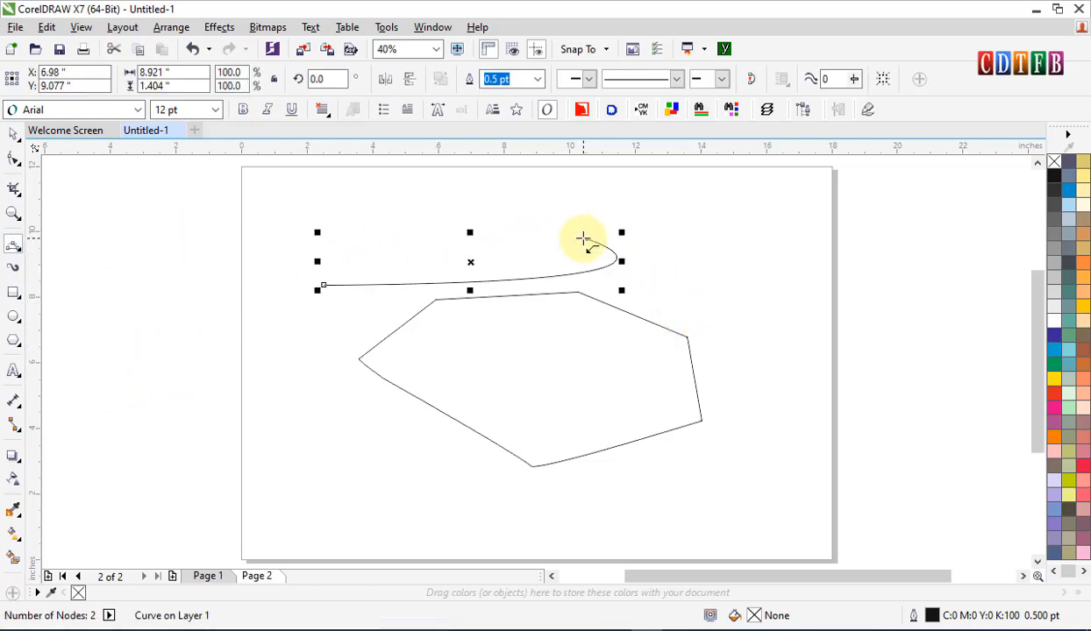
{"action": "left_click_drag", "start_coordinate": [585, 239], "coordinate": [434, 187]}
{"action": "left_click", "coordinate": [413, 243]}
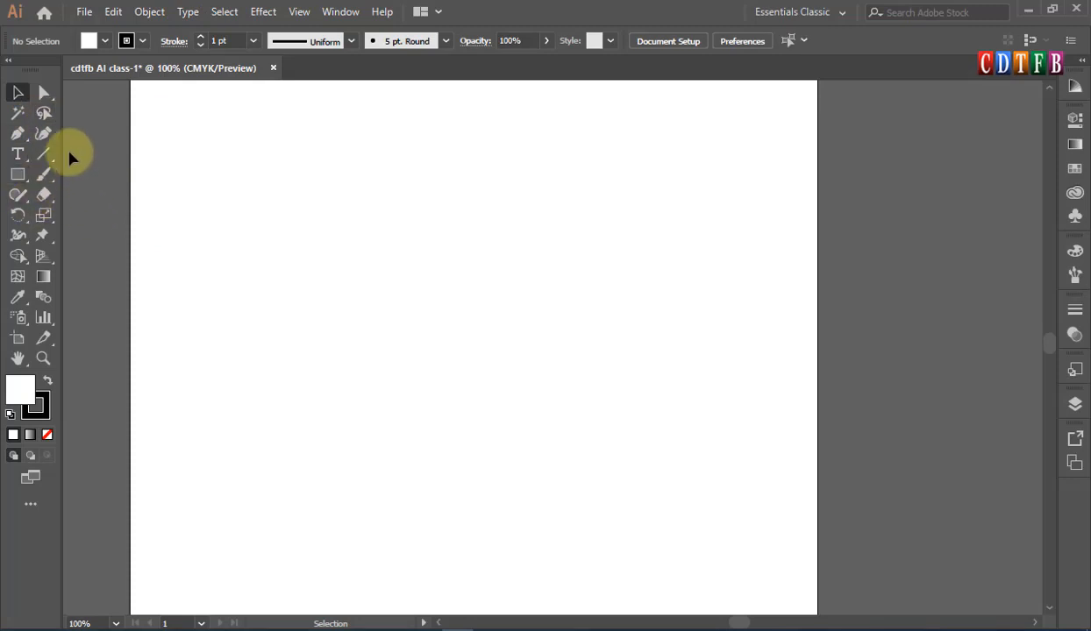
Step: Switch to Illustrator and examine the variants of the Type, Line Segment and Shaper tools
{"action": "left_click", "coordinate": [19, 154]}
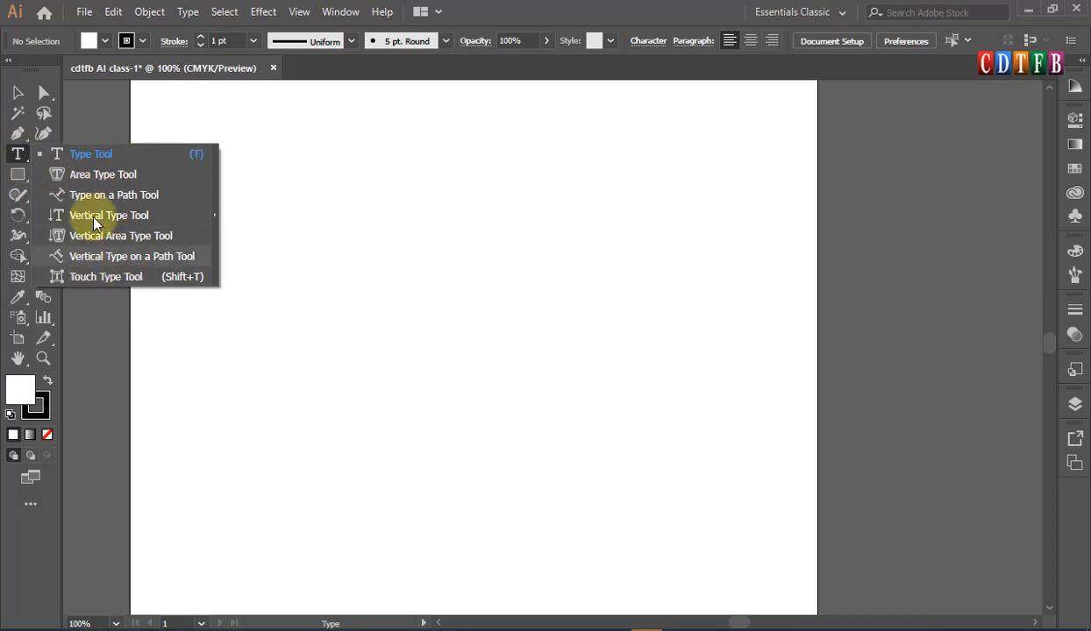
{"action": "left_click", "coordinate": [104, 158]}
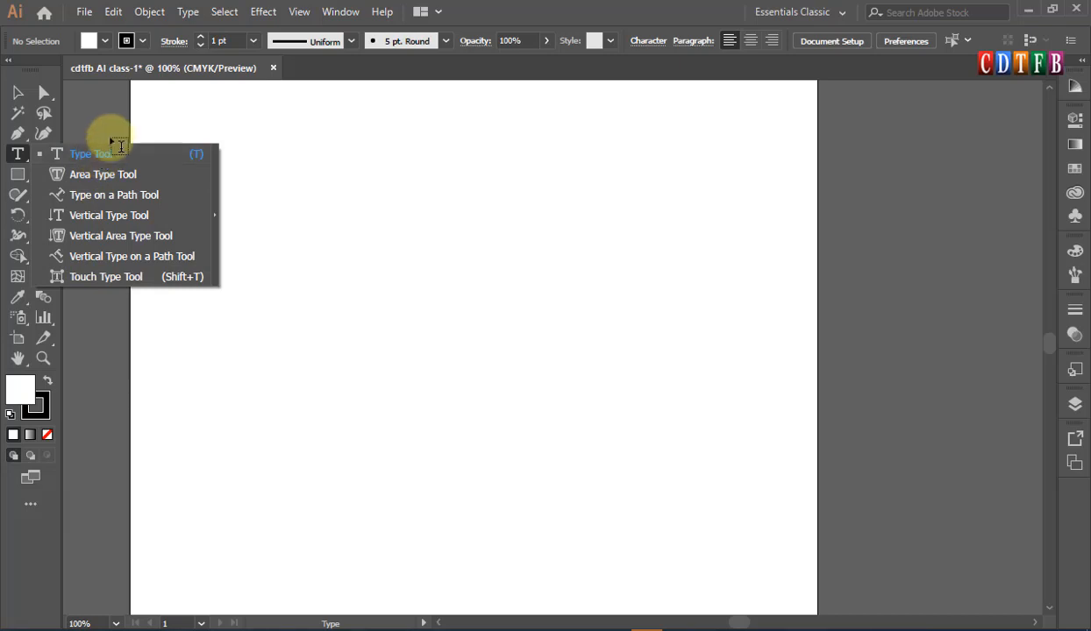
{"action": "left_click", "coordinate": [20, 93]}
{"action": "left_click", "coordinate": [51, 160]}
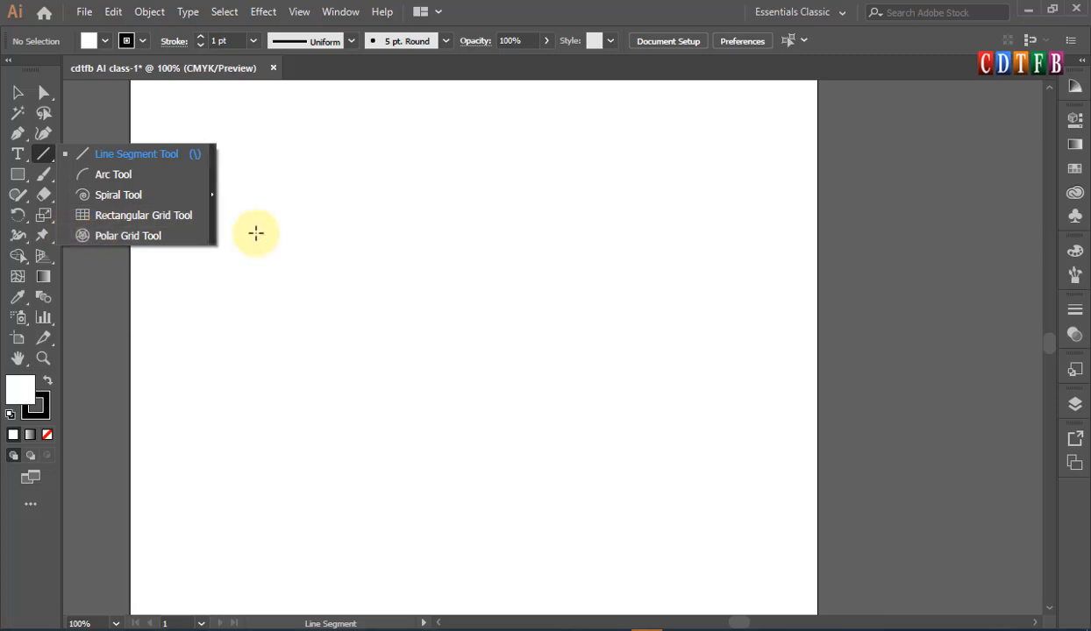
{"action": "left_click", "coordinate": [18, 92]}
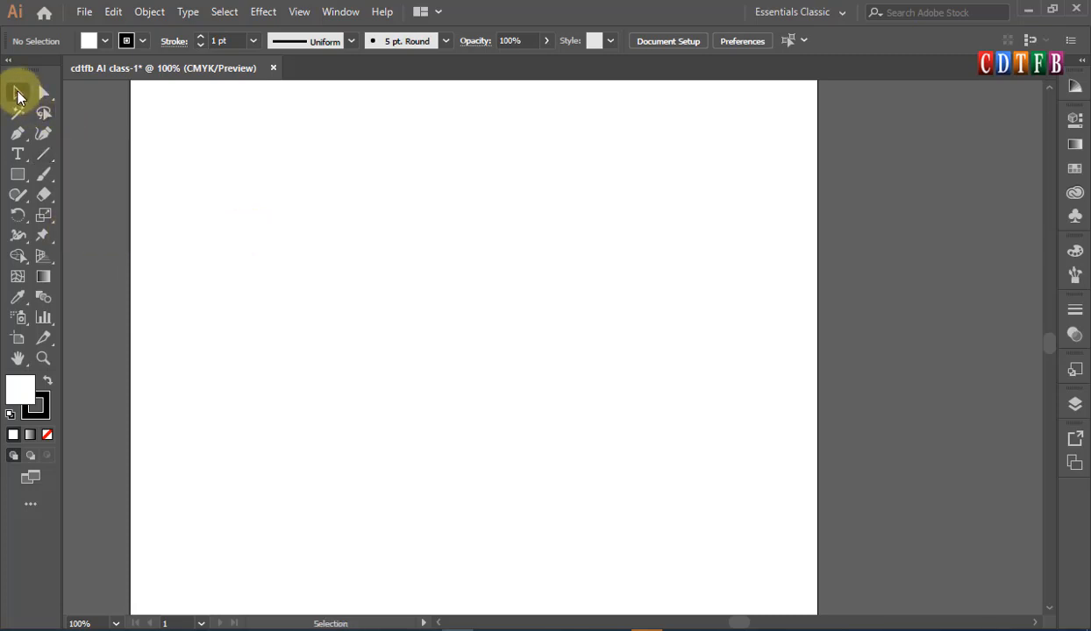
{"action": "left_click", "coordinate": [26, 203]}
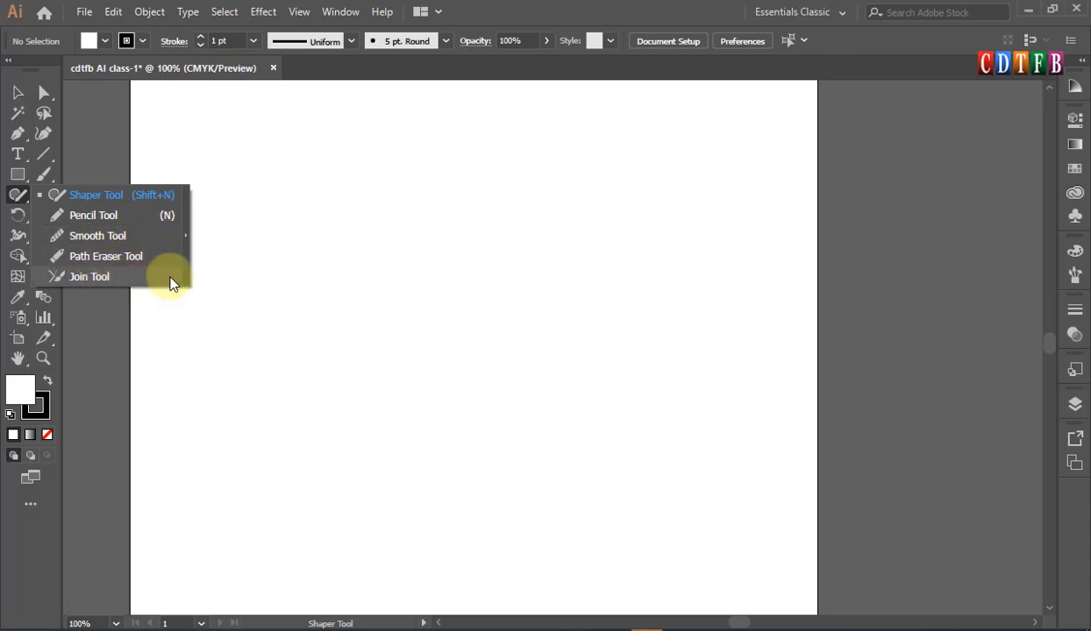
{"action": "left_click", "coordinate": [14, 95]}
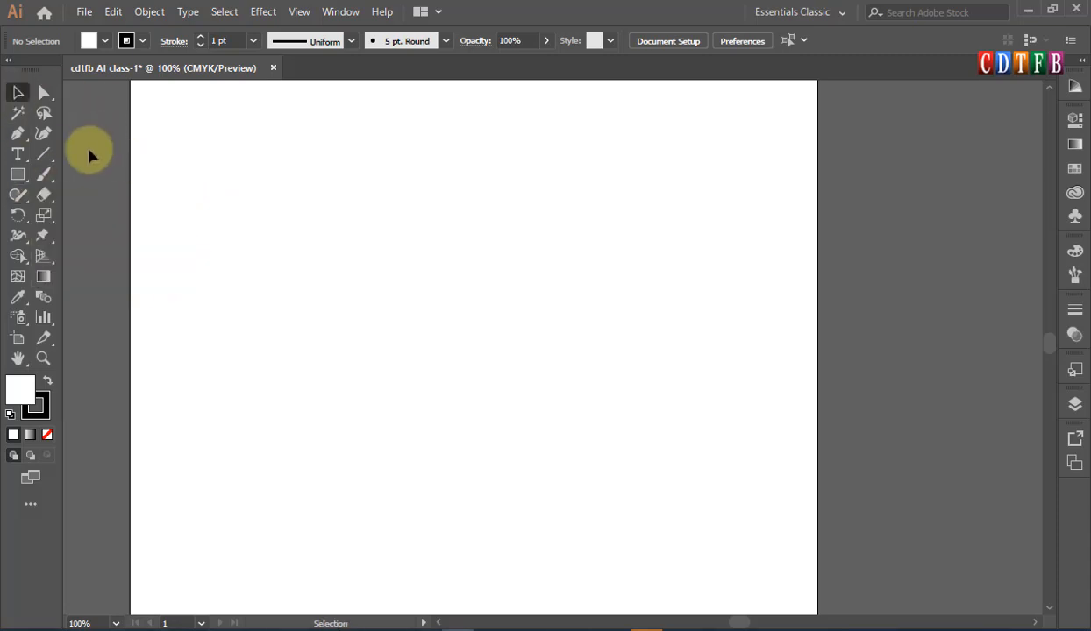
Step: Paint two roughly parallel arched strokes across the upper half of the artboard with the Paintbrush tool
{"action": "left_click", "coordinate": [46, 176]}
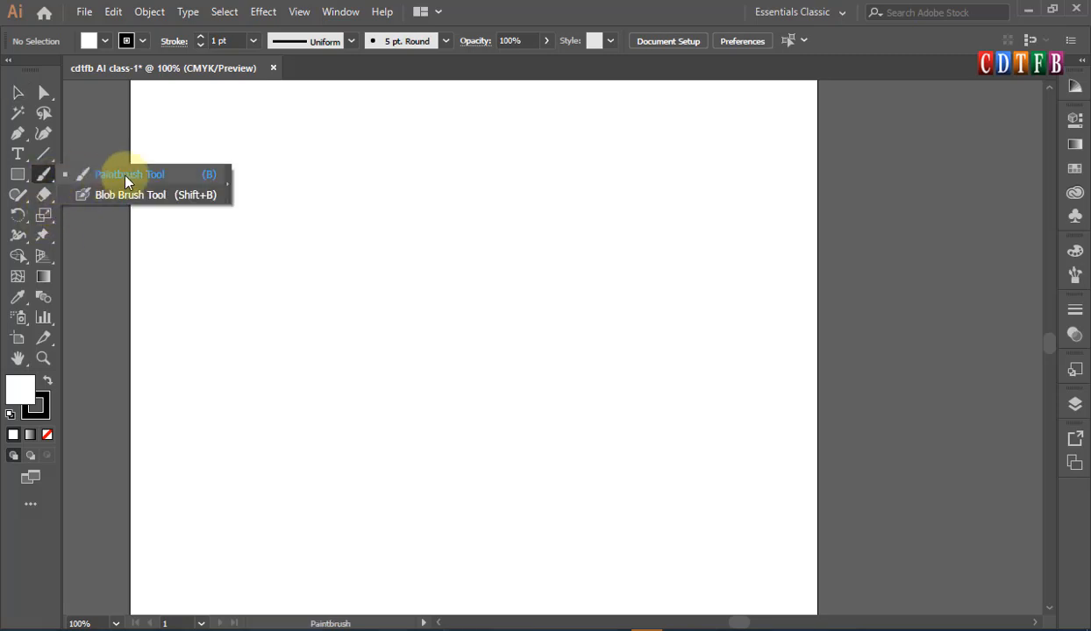
{"action": "left_click", "coordinate": [138, 175]}
{"action": "mouse_move", "coordinate": [246, 305]}
{"action": "left_mouse_down"}
{"action": "mouse_move", "coordinate": [314, 257]}
{"action": "mouse_move", "coordinate": [544, 200]}
{"action": "left_mouse_up"}
{"action": "mouse_move", "coordinate": [274, 360]}
{"action": "left_mouse_down"}
{"action": "mouse_move", "coordinate": [402, 267]}
{"action": "mouse_move", "coordinate": [624, 254]}
{"action": "left_mouse_up"}
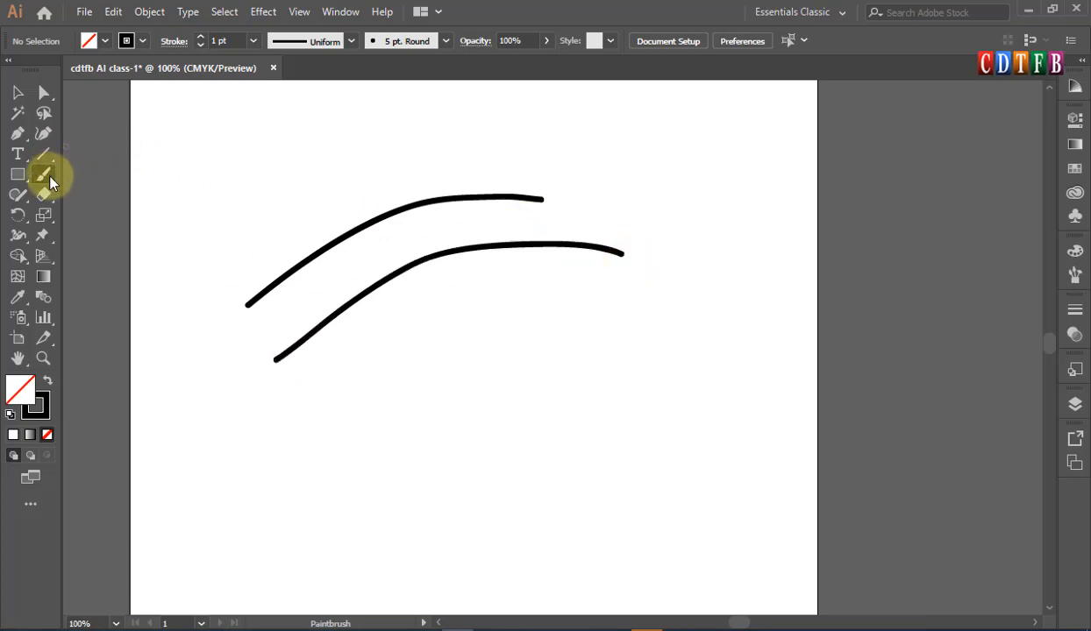
Step: Paint four overlapping curved strokes across the middle of the artboard with the Blob Brush tool
{"action": "left_click", "coordinate": [48, 178]}
{"action": "left_click", "coordinate": [136, 195]}
{"action": "mouse_move", "coordinate": [291, 453]}
{"action": "left_mouse_down"}
{"action": "mouse_move", "coordinate": [388, 370]}
{"action": "mouse_move", "coordinate": [556, 315]}
{"action": "left_mouse_up"}
{"action": "left_click_drag", "start_coordinate": [350, 491], "coordinate": [617, 337]}
{"action": "mouse_move", "coordinate": [408, 383]}
{"action": "left_mouse_down"}
{"action": "mouse_move", "coordinate": [441, 338]}
{"action": "mouse_move", "coordinate": [671, 249]}
{"action": "left_mouse_up"}
{"action": "left_click_drag", "start_coordinate": [436, 428], "coordinate": [636, 187]}
Step: Move the merged Blob Brush shape and the two Paintbrush strokes apart with the Selection tool and delete all artwork
{"action": "left_click", "coordinate": [18, 92]}
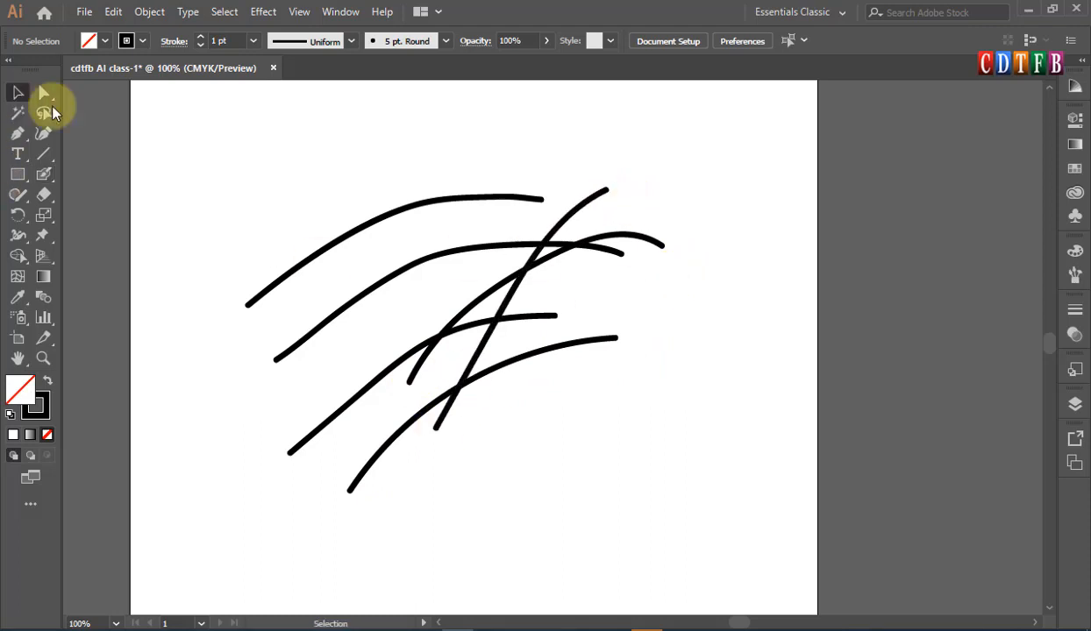
{"action": "mouse_move", "coordinate": [546, 236]}
{"action": "left_mouse_down"}
{"action": "mouse_move", "coordinate": [668, 195]}
{"action": "mouse_move", "coordinate": [677, 163]}
{"action": "left_mouse_up"}
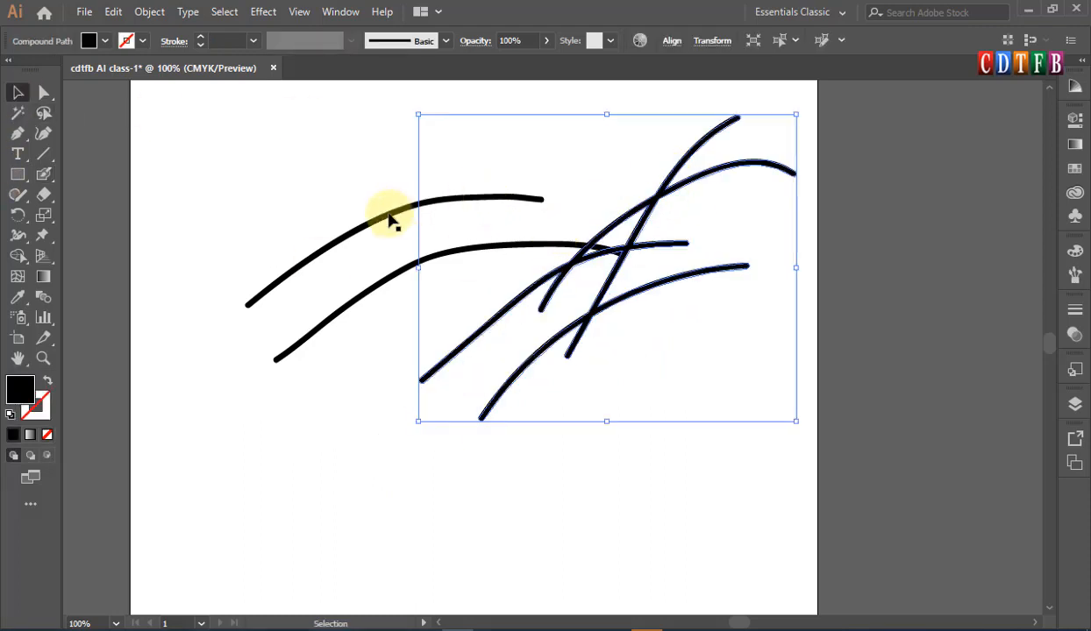
{"action": "left_click_drag", "start_coordinate": [390, 219], "coordinate": [294, 174]}
{"action": "left_click_drag", "start_coordinate": [366, 288], "coordinate": [273, 271]}
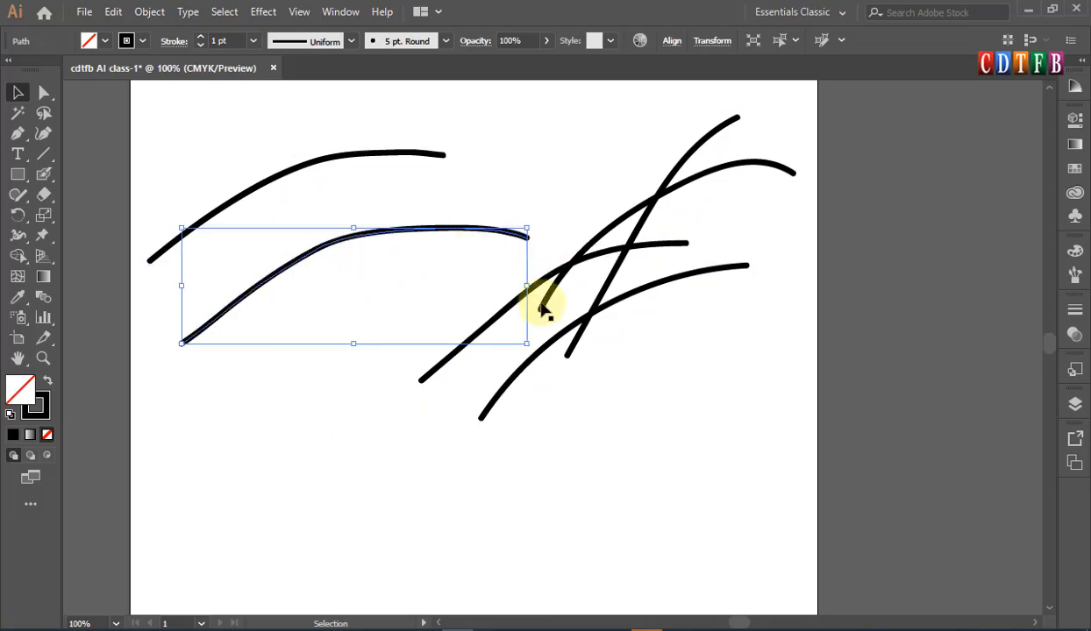
{"action": "left_click_drag", "start_coordinate": [730, 394], "coordinate": [244, 110]}
{"action": "key", "text": "Delete"}
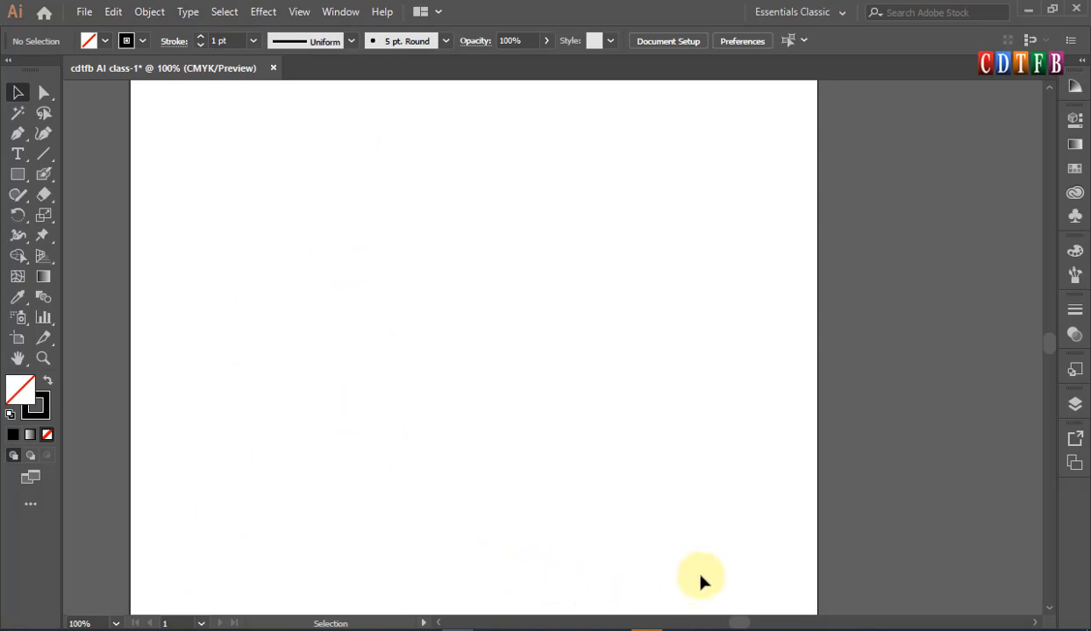
Step: Switch to CorelDRAW and delete the curve and the polygon from Page 2
{"action": "left_click", "coordinate": [650, 625]}
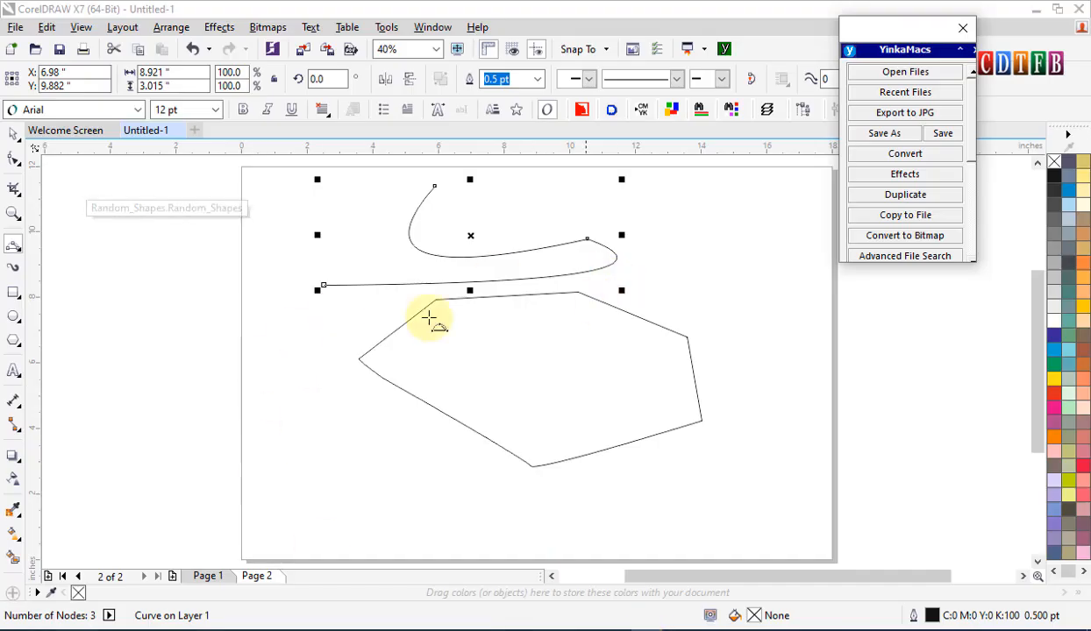
{"action": "key", "text": "ctrl+a"}
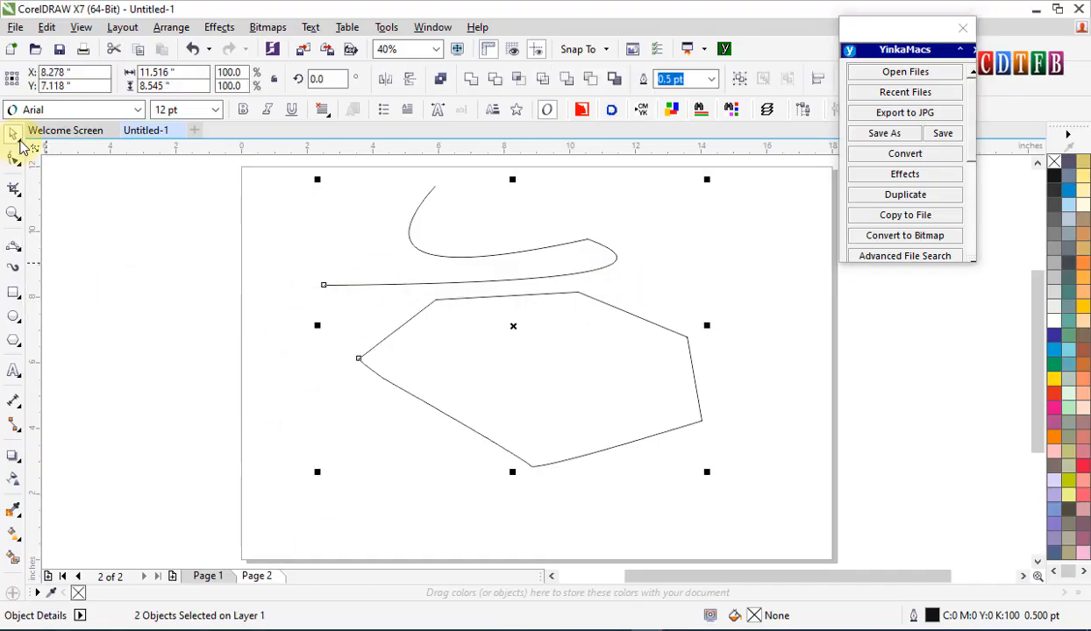
{"action": "key", "text": "Delete"}
Step: Paint four tapered arched strokes side by side on the page with the Artistic Media tool
{"action": "left_click", "coordinate": [11, 266]}
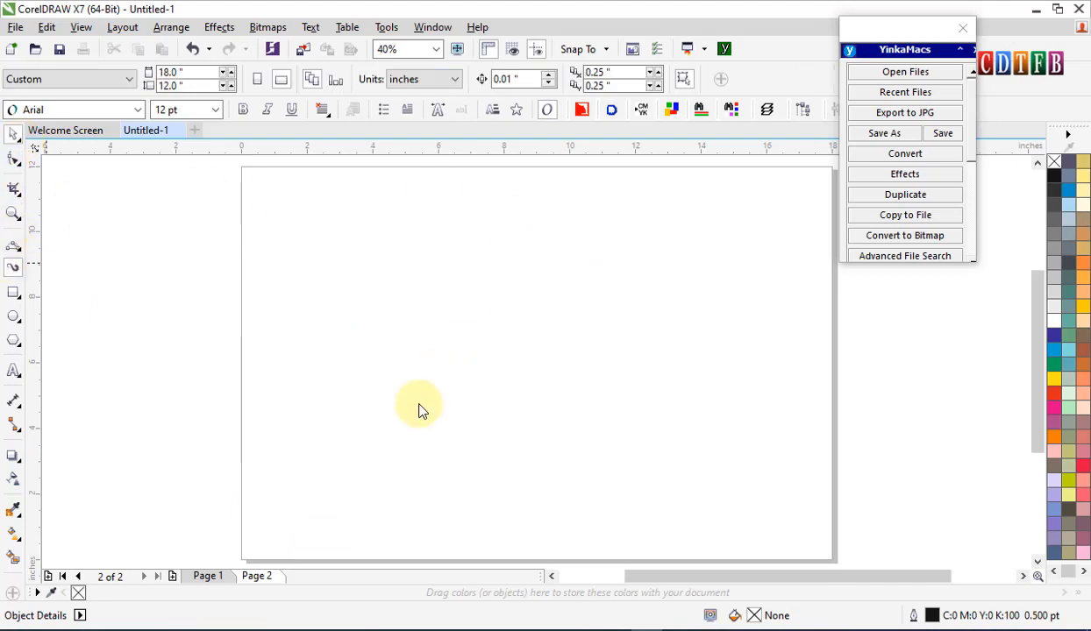
{"action": "mouse_move", "coordinate": [317, 473]}
{"action": "left_mouse_down"}
{"action": "mouse_move", "coordinate": [426, 336]}
{"action": "mouse_move", "coordinate": [607, 299]}
{"action": "left_mouse_up"}
{"action": "mouse_move", "coordinate": [392, 477]}
{"action": "left_mouse_down"}
{"action": "mouse_move", "coordinate": [414, 444]}
{"action": "mouse_move", "coordinate": [670, 300]}
{"action": "left_mouse_up"}
{"action": "mouse_move", "coordinate": [451, 487]}
{"action": "left_mouse_down"}
{"action": "mouse_move", "coordinate": [585, 320]}
{"action": "mouse_move", "coordinate": [683, 299]}
{"action": "left_mouse_up"}
{"action": "left_click_drag", "start_coordinate": [520, 477], "coordinate": [715, 305]}
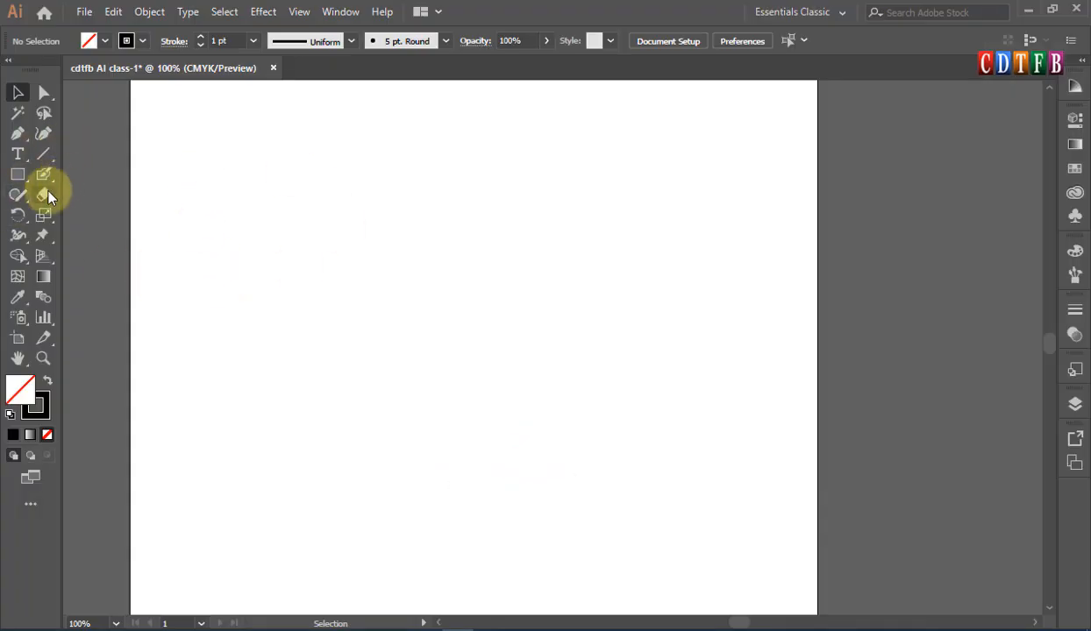
Step: Switch to Illustrator and draw a rectangle near the middle of the artboard
{"action": "left_click", "coordinate": [19, 216]}
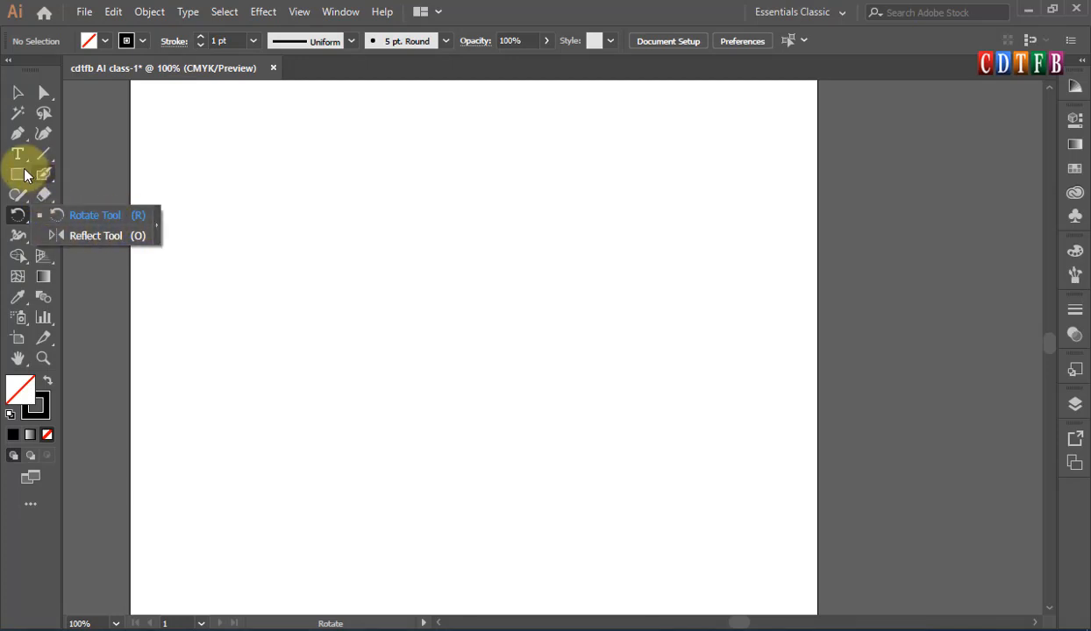
{"action": "left_click", "coordinate": [17, 173]}
{"action": "left_click_drag", "start_coordinate": [324, 272], "coordinate": [531, 438]}
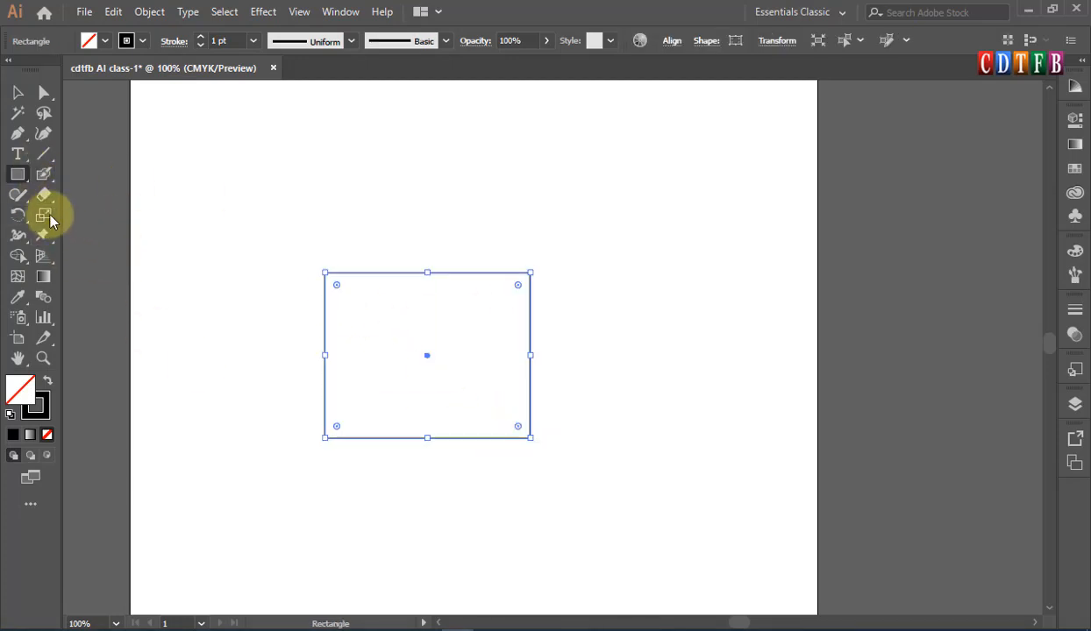
Step: Rotate the rectangle counterclockwise with the Rotate tool, then set a pivot near its upper corner and rotate it clockwise about that point
{"action": "left_click", "coordinate": [18, 214]}
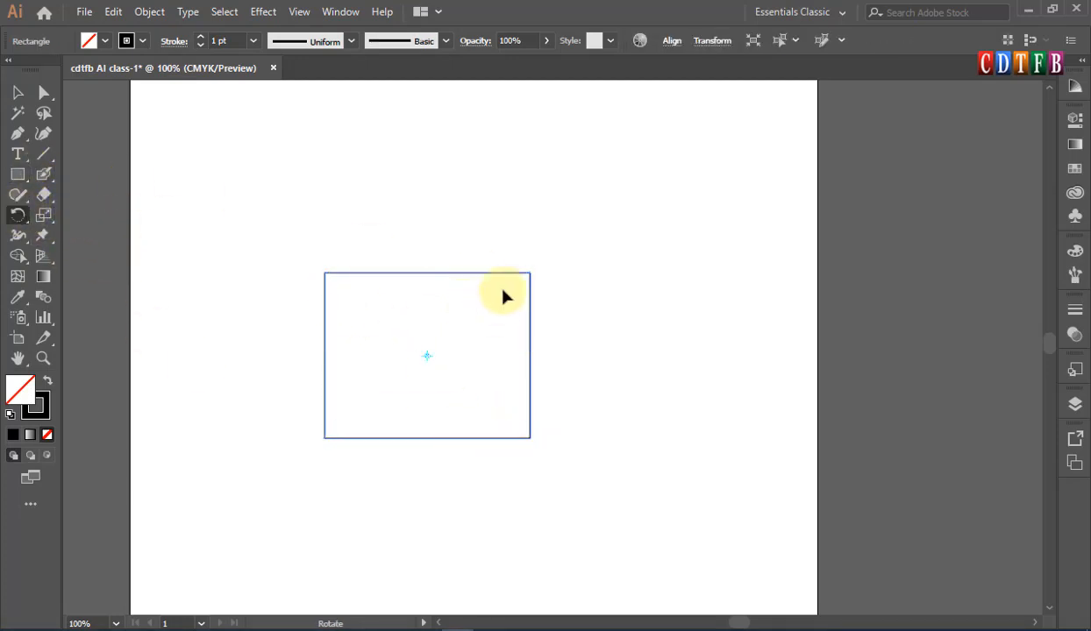
{"action": "left_click_drag", "start_coordinate": [502, 295], "coordinate": [468, 264]}
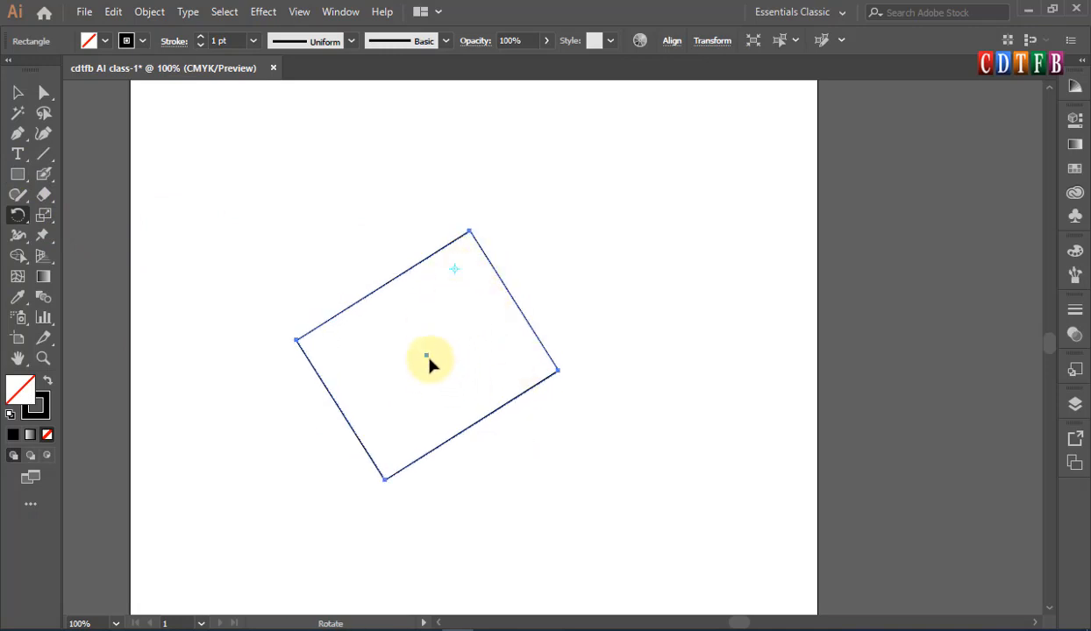
{"action": "left_click", "coordinate": [454, 267]}
{"action": "left_click_drag", "start_coordinate": [453, 259], "coordinate": [537, 224]}
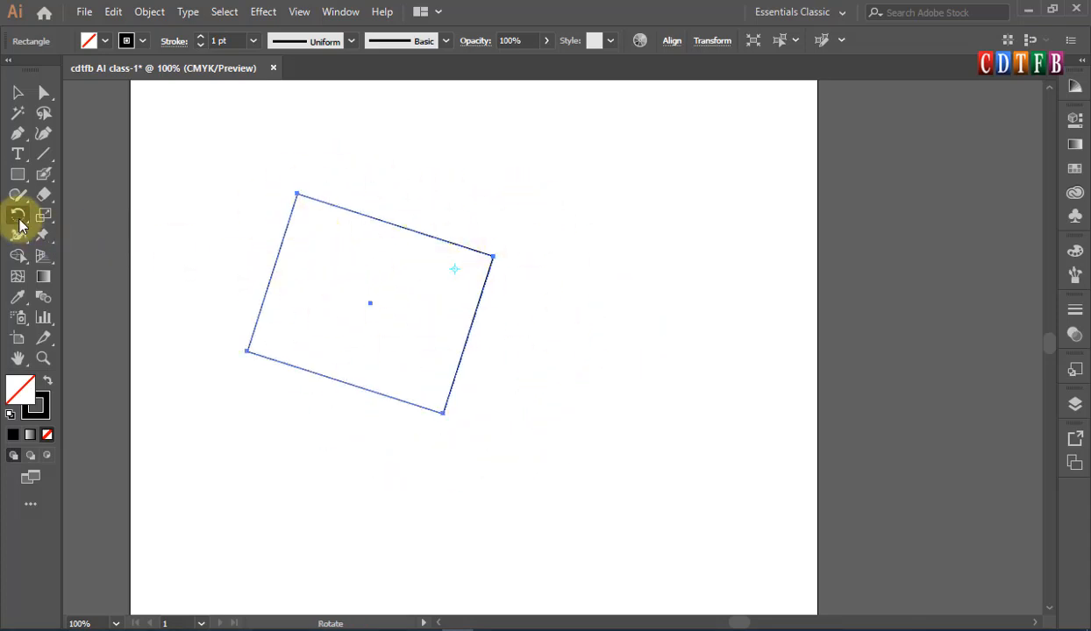
Step: Switch to CorelDRAW, delete the brush strokes and draw a rectangle about 7.05 by 4.5 inches on the page
{"action": "key", "text": "alt+Tab"}
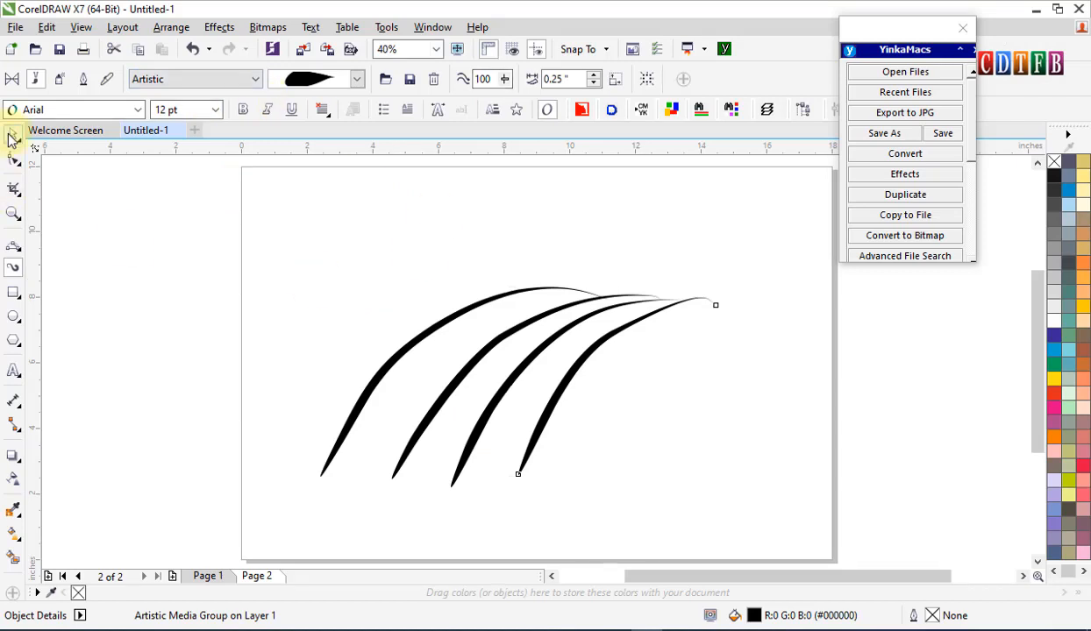
{"action": "double_click", "coordinate": [13, 138]}
{"action": "key", "text": "Delete"}
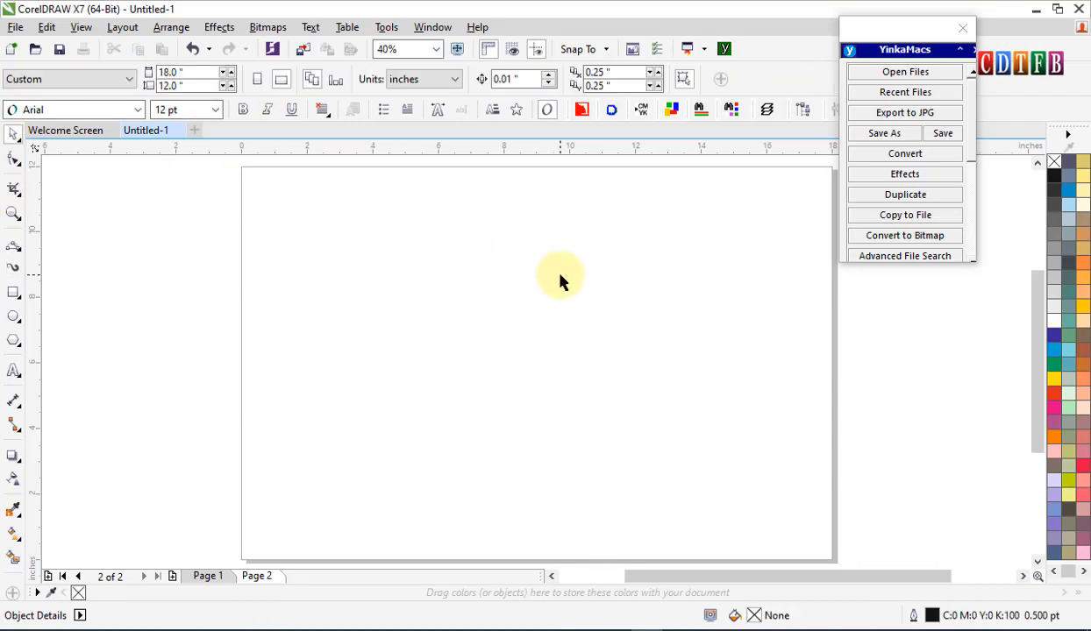
{"action": "left_click", "coordinate": [13, 294]}
{"action": "left_click_drag", "start_coordinate": [375, 277], "coordinate": [607, 426]}
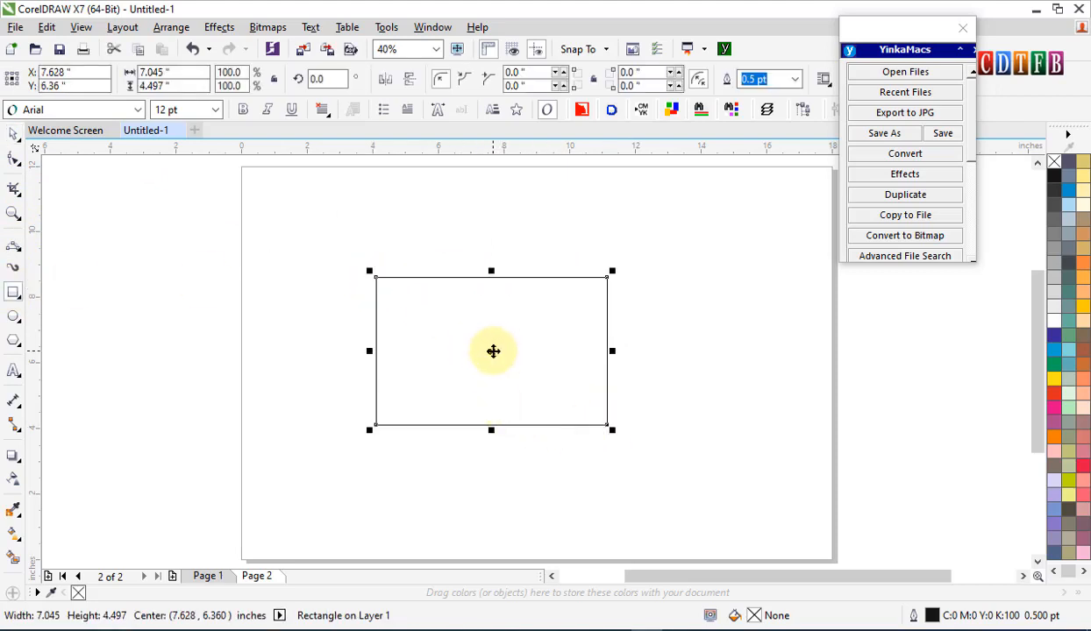
Step: Rotate the rectangle about 37 degrees counterclockwise, move its rotation centre near the upper corner and rotate it around that point
{"action": "left_click", "coordinate": [493, 351]}
{"action": "left_click_drag", "start_coordinate": [610, 269], "coordinate": [528, 246]}
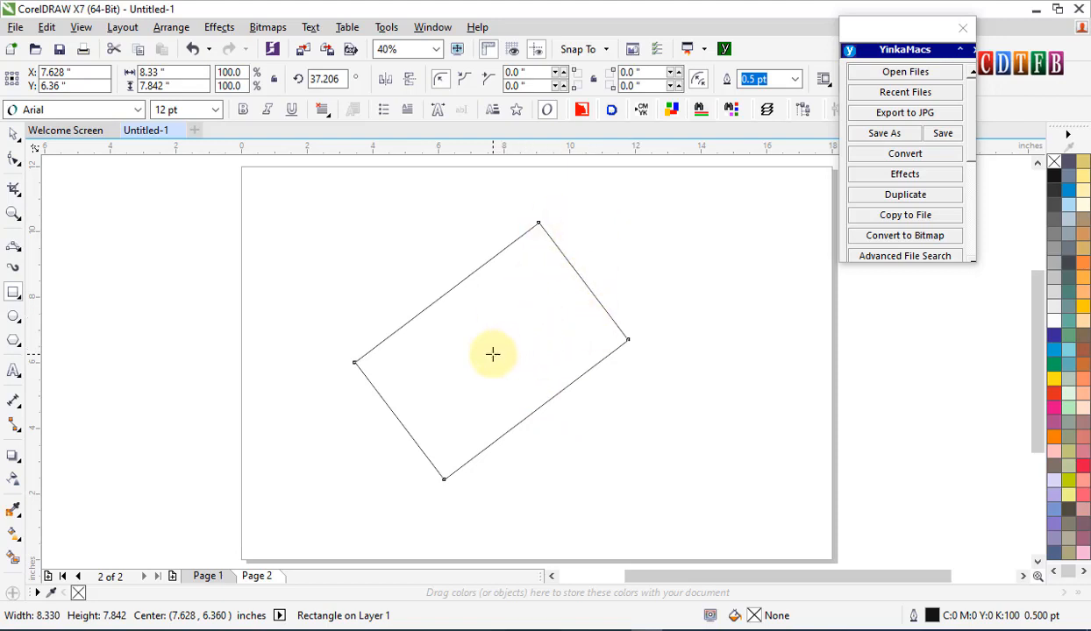
{"action": "left_click_drag", "start_coordinate": [493, 354], "coordinate": [528, 263]}
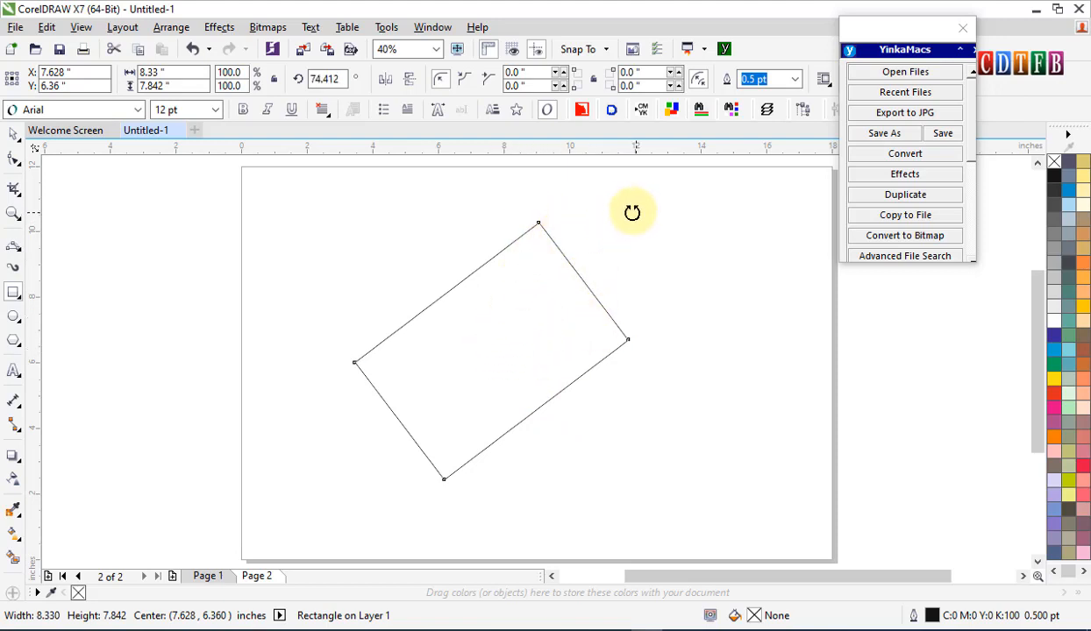
{"action": "left_click_drag", "start_coordinate": [631, 212], "coordinate": [564, 195]}
{"action": "left_click_drag", "start_coordinate": [658, 218], "coordinate": [365, 214]}
Step: Switch to Illustrator and rotate the rectangle clockwise by its corner with the Selection tool
{"action": "key", "text": "alt+Tab"}
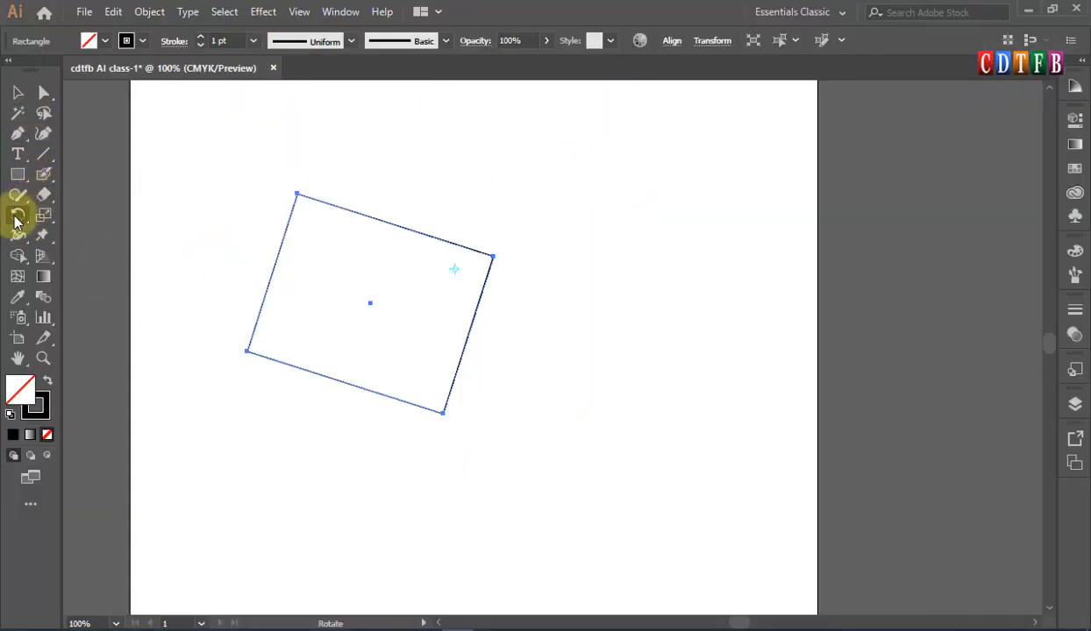
{"action": "left_click", "coordinate": [25, 98]}
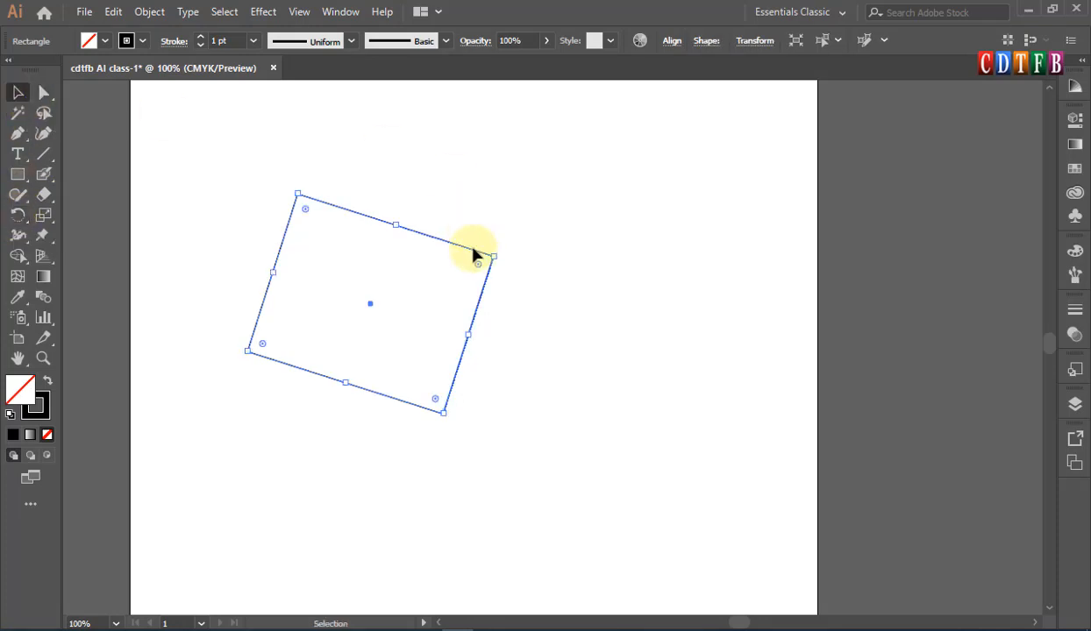
{"action": "left_click_drag", "start_coordinate": [496, 251], "coordinate": [542, 304]}
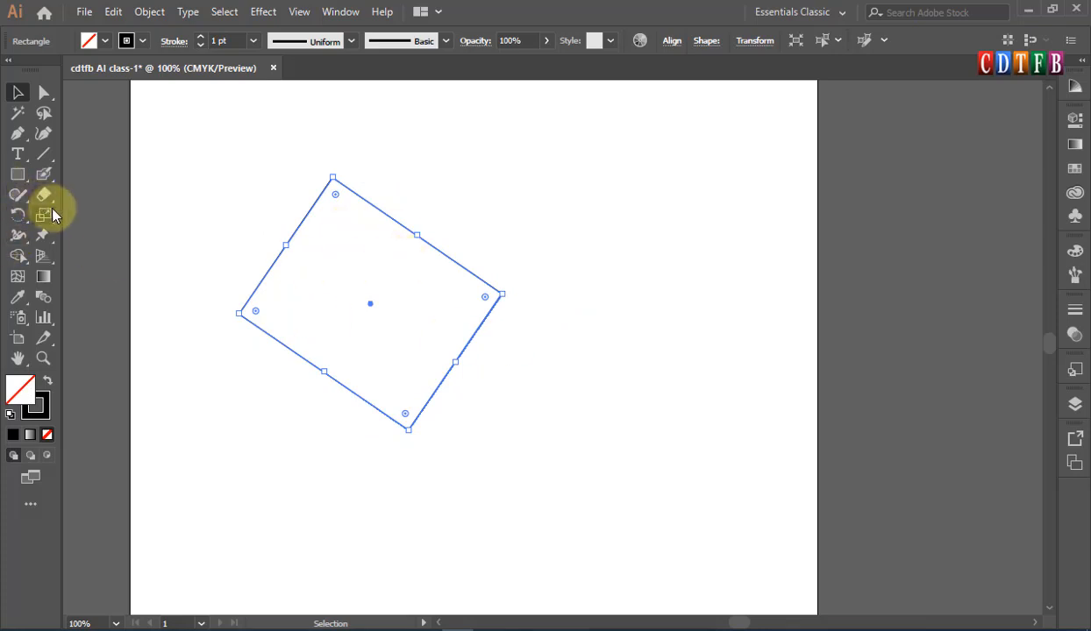
Step: Reflect the rectangle with the Reflect tool, using a reference point on its edge
{"action": "left_click", "coordinate": [20, 218]}
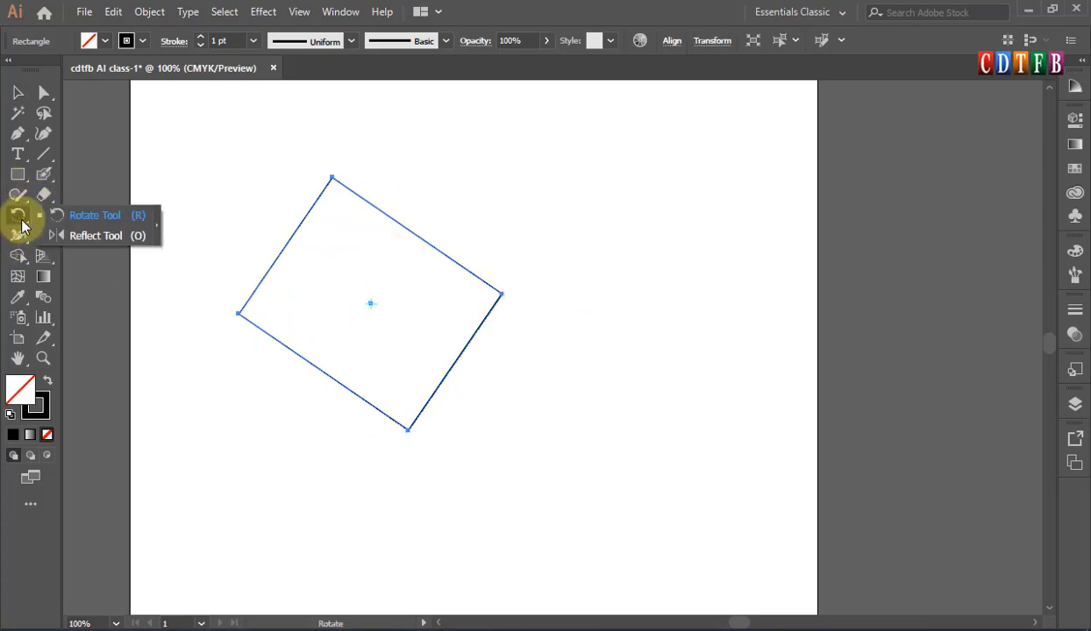
{"action": "left_click", "coordinate": [102, 237]}
{"action": "left_click_drag", "start_coordinate": [261, 290], "coordinate": [570, 319]}
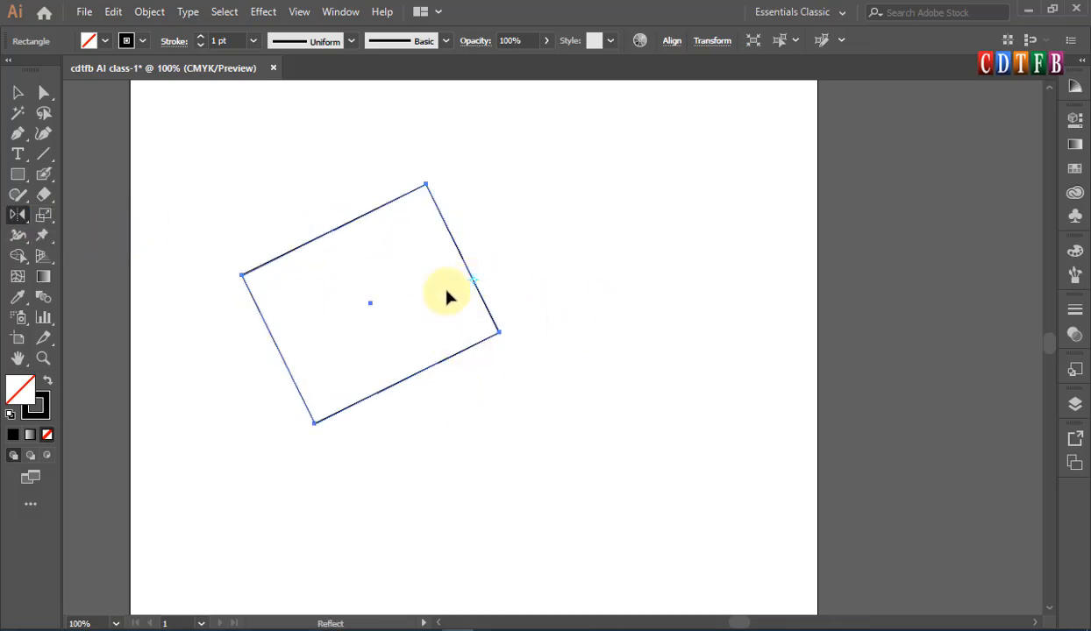
{"action": "left_click", "coordinate": [372, 300]}
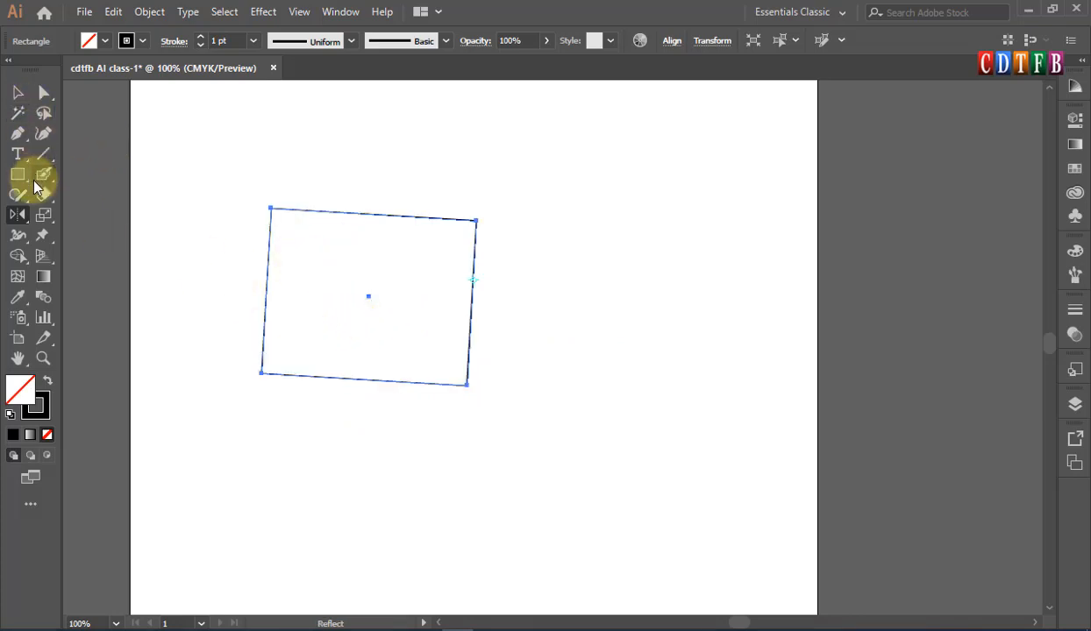
Step: Stretch the rectangle horizontally past the artboard's left edge with the Scale tool
{"action": "left_click", "coordinate": [48, 215]}
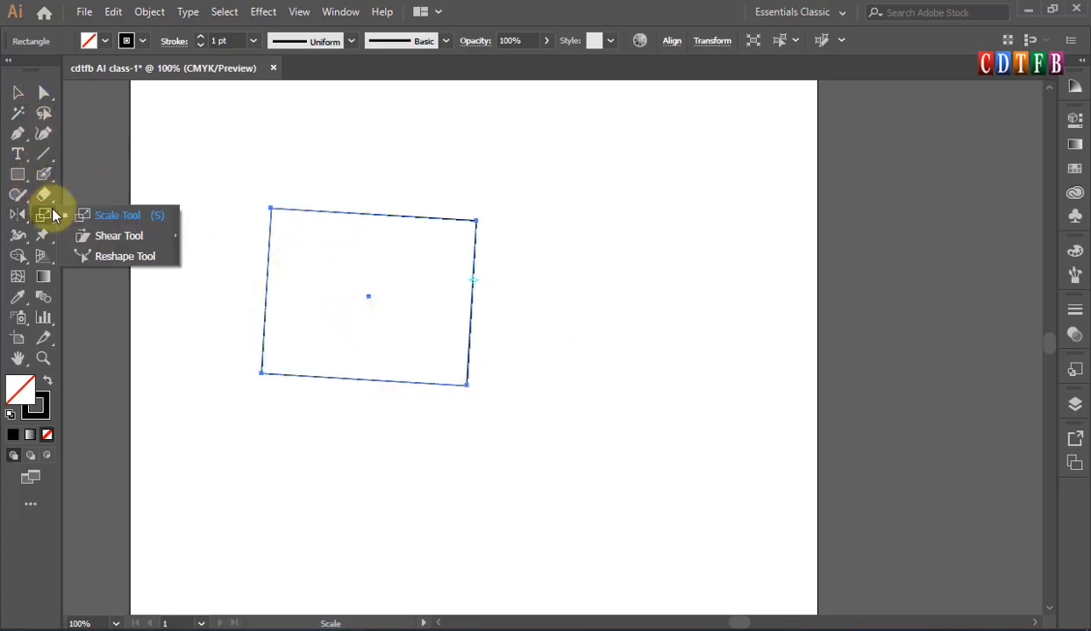
{"action": "left_click", "coordinate": [121, 218]}
{"action": "left_click_drag", "start_coordinate": [442, 234], "coordinate": [360, 304]}
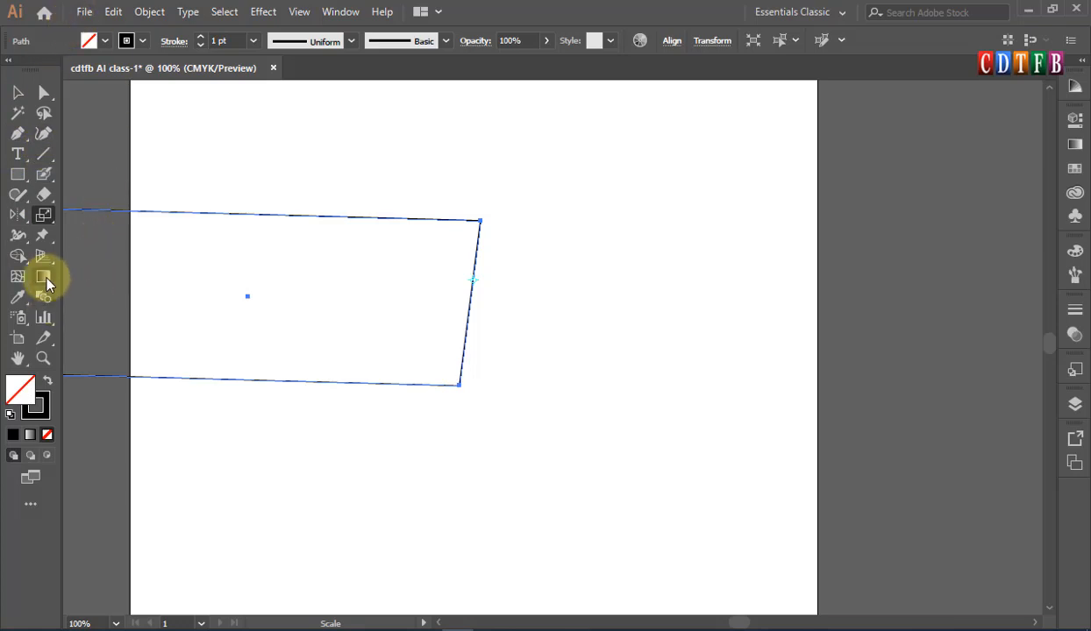
Step: Try to move the stretched shape with the Selection tool, then delete it
{"action": "left_click", "coordinate": [18, 92]}
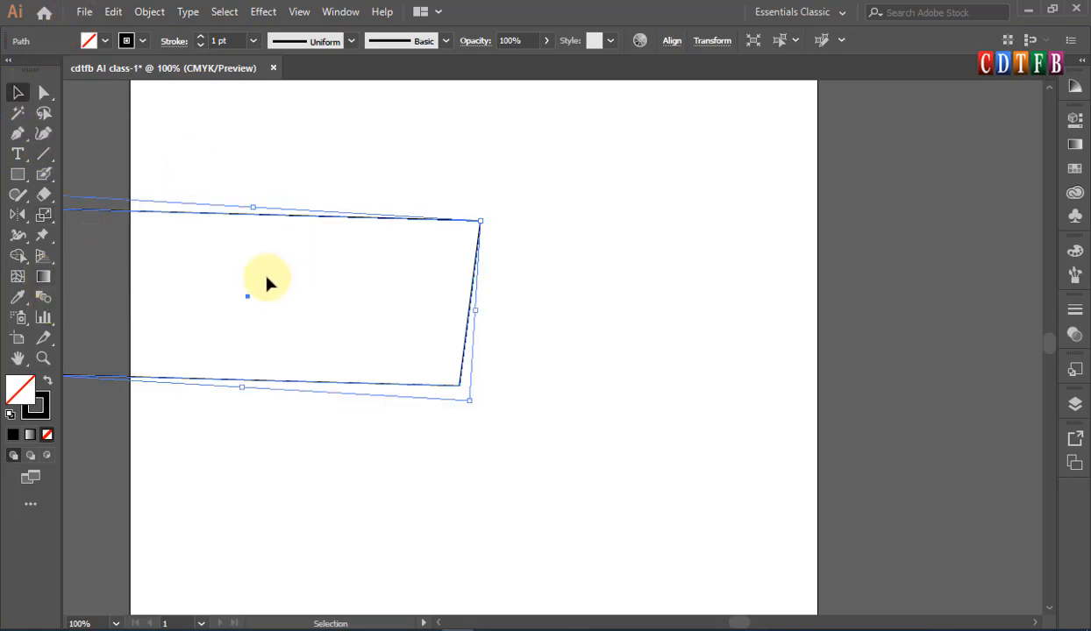
{"action": "left_click_drag", "start_coordinate": [267, 277], "coordinate": [663, 177]}
{"action": "left_click_drag", "start_coordinate": [531, 175], "coordinate": [300, 399]}
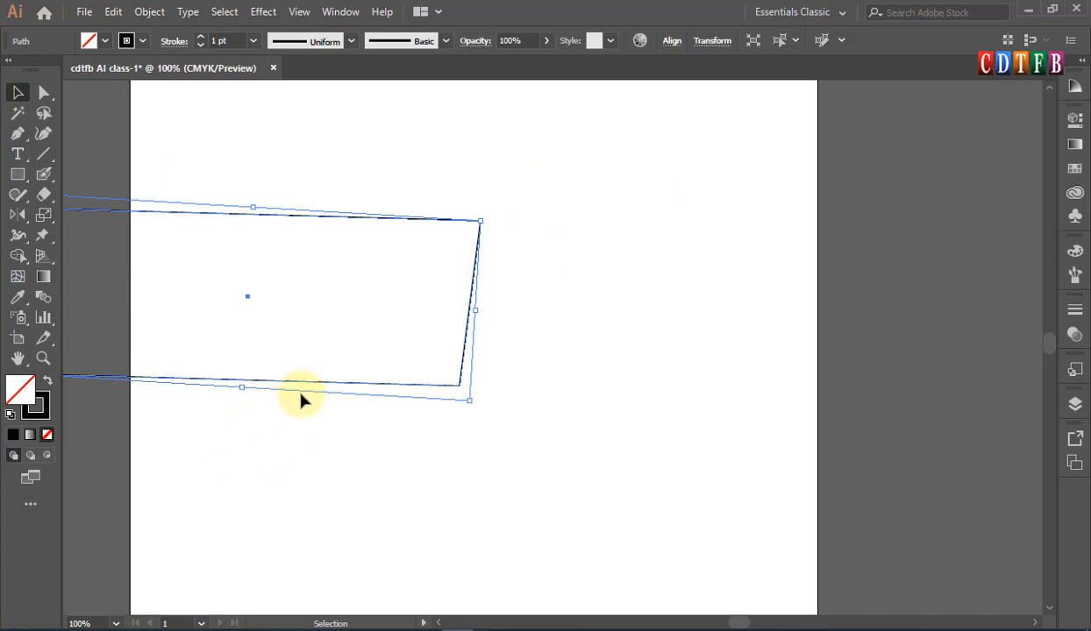
{"action": "left_click_drag", "start_coordinate": [584, 256], "coordinate": [584, 254]}
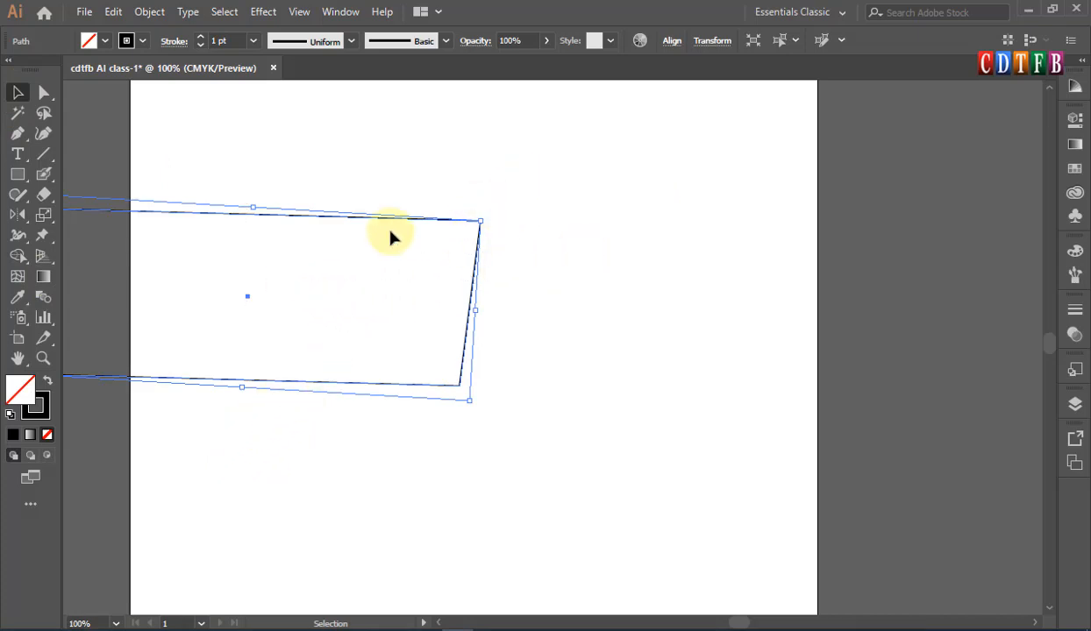
{"action": "key", "text": "Delete"}
Step: Draw a new upright rectangle near the middle of the artboard and return to the Selection tool
{"action": "left_click", "coordinate": [18, 177]}
{"action": "left_click_drag", "start_coordinate": [323, 250], "coordinate": [556, 432]}
{"action": "left_click", "coordinate": [17, 92]}
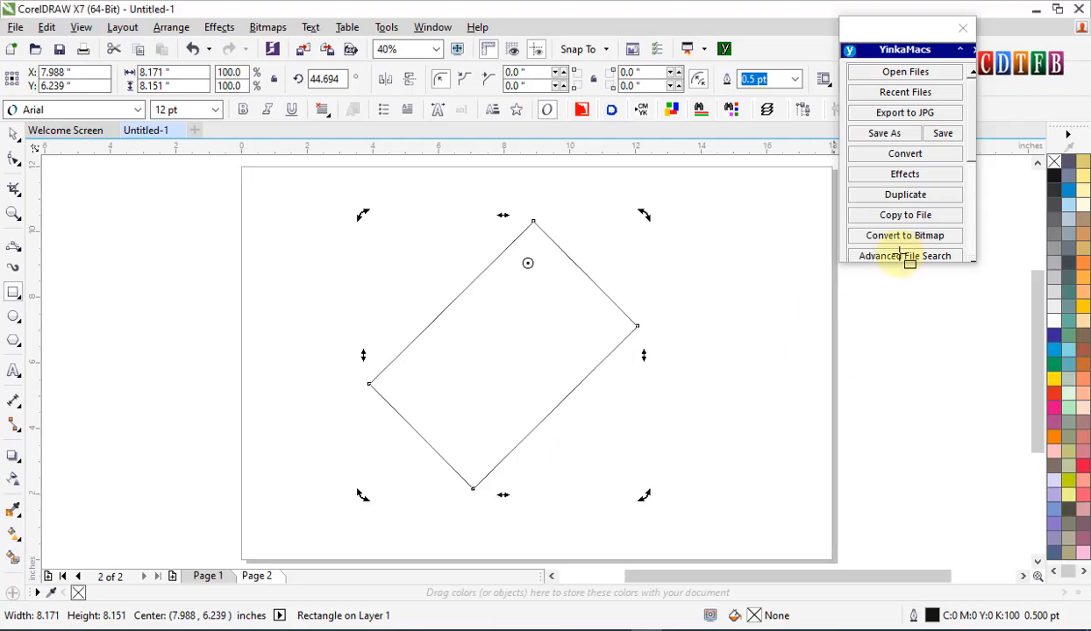
Step: Return to Illustrator, detach the Swatches panel from the dock, collapse the remaining panel group and float Swatches over the artboard's upper right edge
{"action": "left_click", "coordinate": [963, 36]}
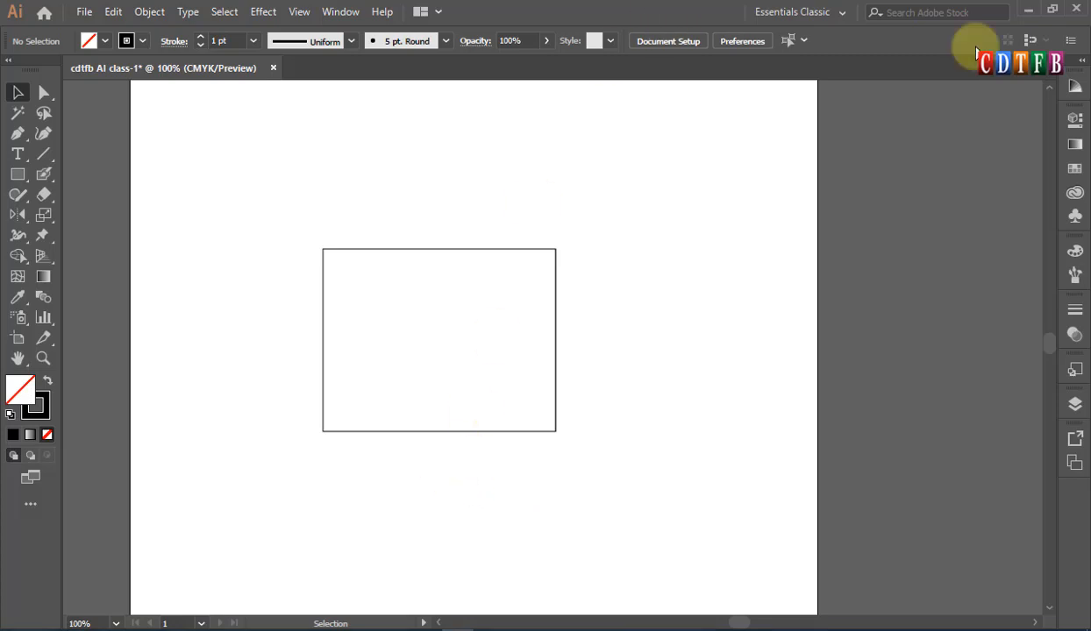
{"action": "left_click", "coordinate": [1071, 172]}
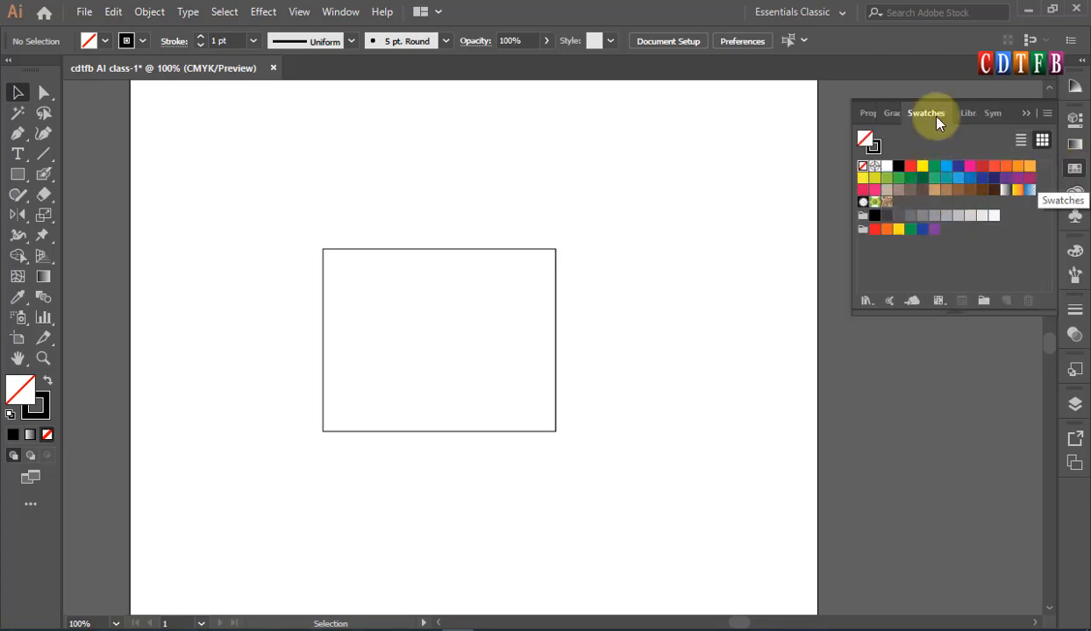
{"action": "left_click_drag", "start_coordinate": [938, 110], "coordinate": [711, 159]}
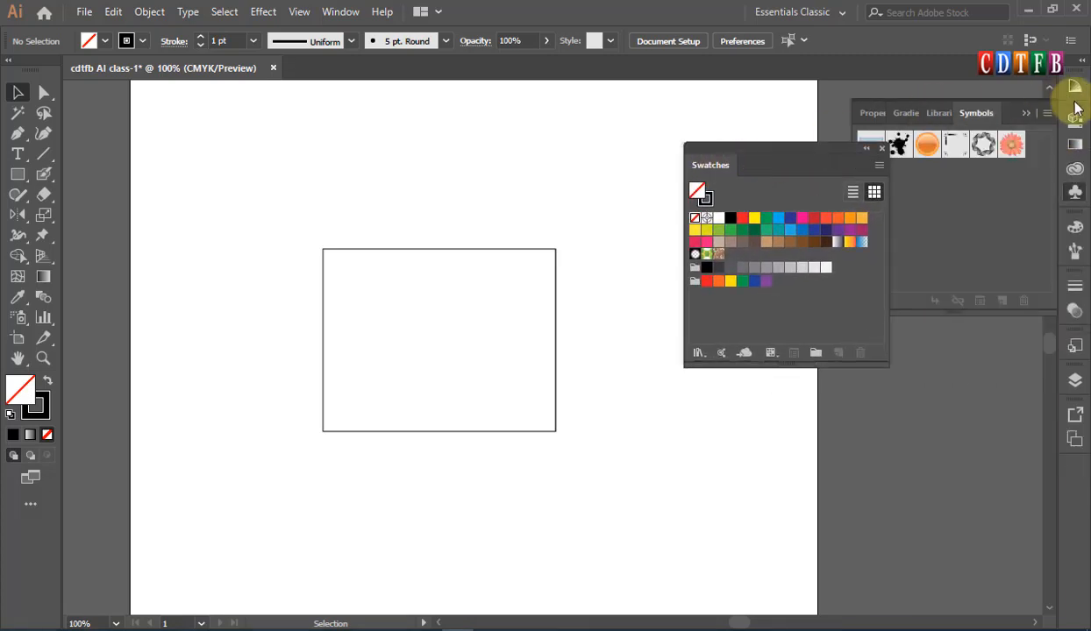
{"action": "left_click", "coordinate": [1027, 116]}
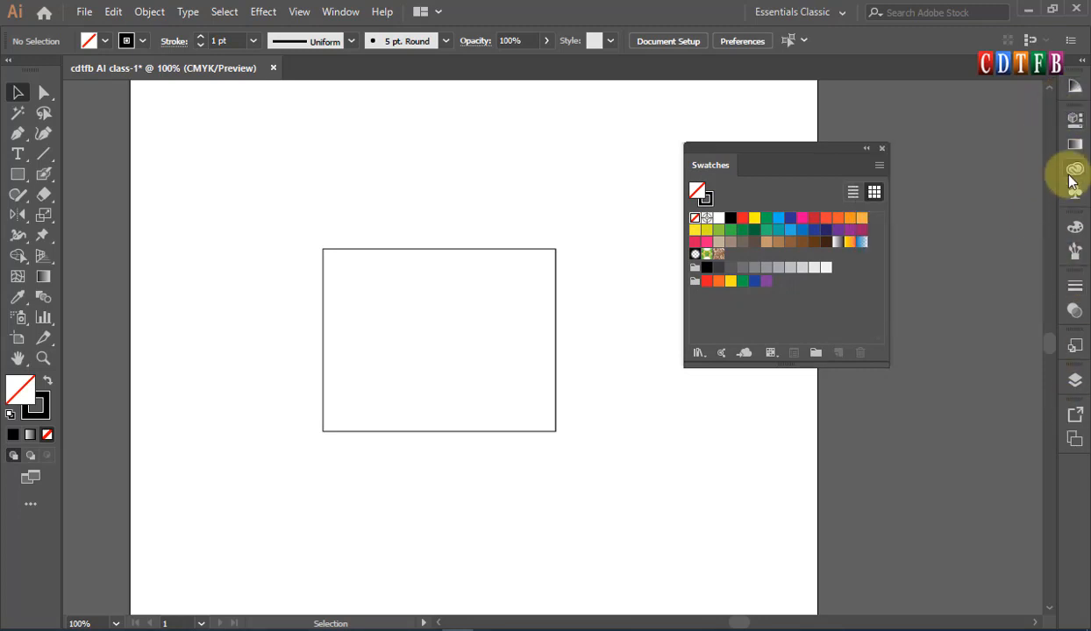
{"action": "left_click_drag", "start_coordinate": [802, 155], "coordinate": [908, 127]}
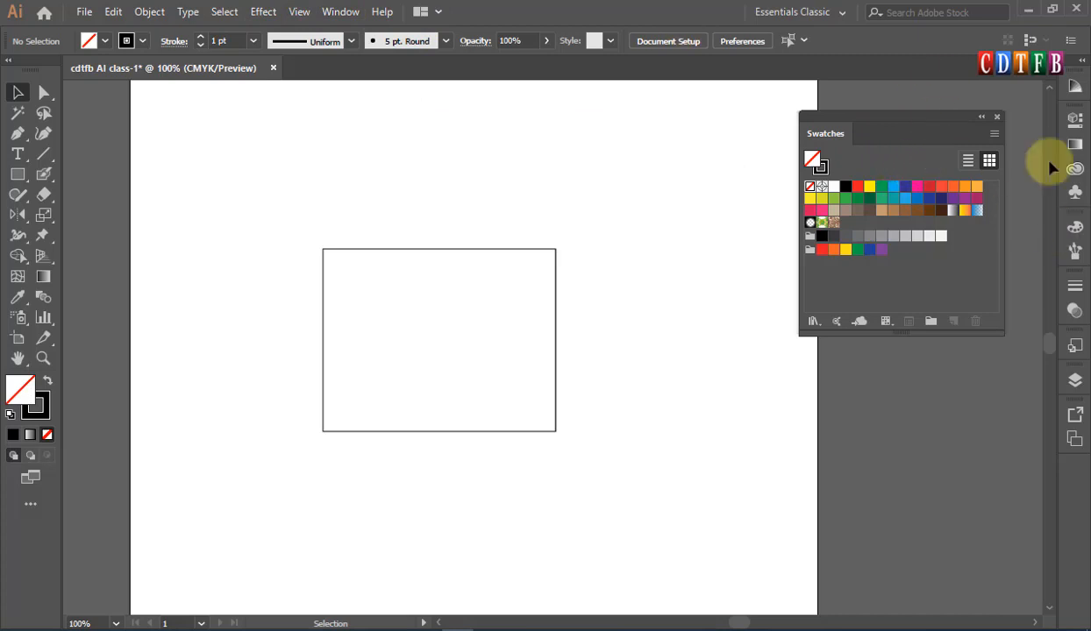
Step: Hide the Swatches panel, show it again and shift it slightly down over the artboard's edge
{"action": "left_click", "coordinate": [341, 12]}
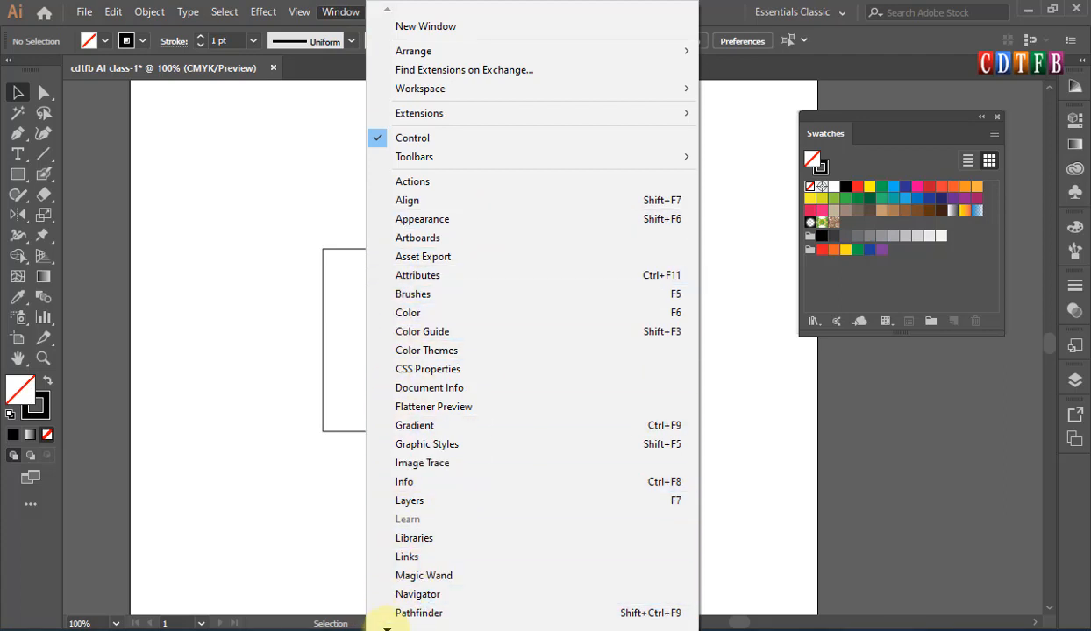
{"action": "mouse_move", "coordinate": [386, 625]}
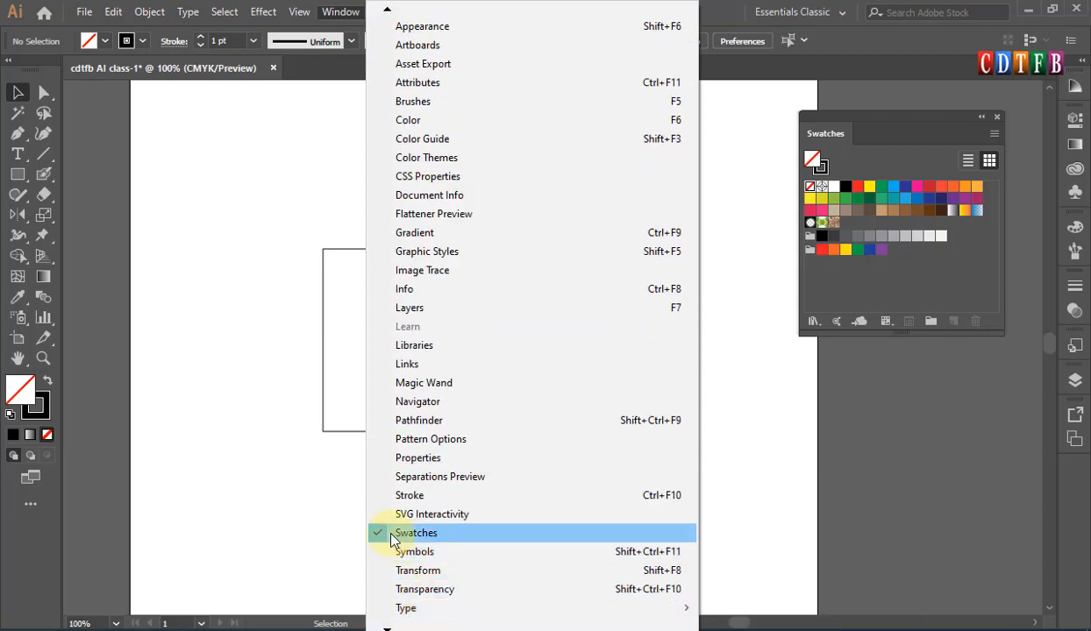
{"action": "left_click", "coordinate": [392, 535]}
{"action": "left_click", "coordinate": [351, 12]}
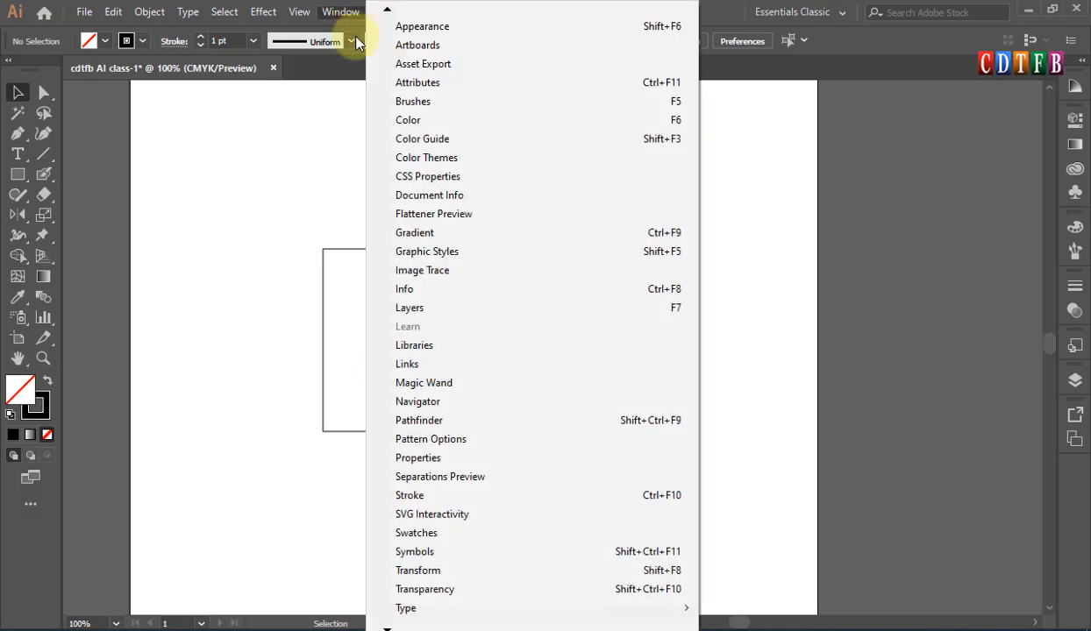
{"action": "left_click", "coordinate": [410, 535]}
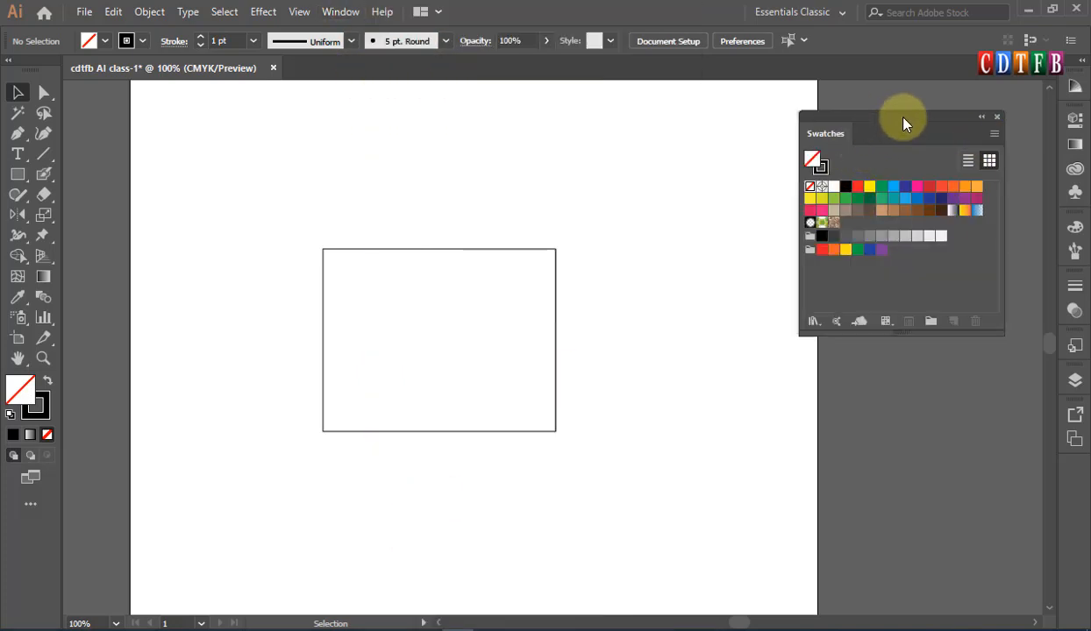
{"action": "left_click_drag", "start_coordinate": [901, 124], "coordinate": [886, 164]}
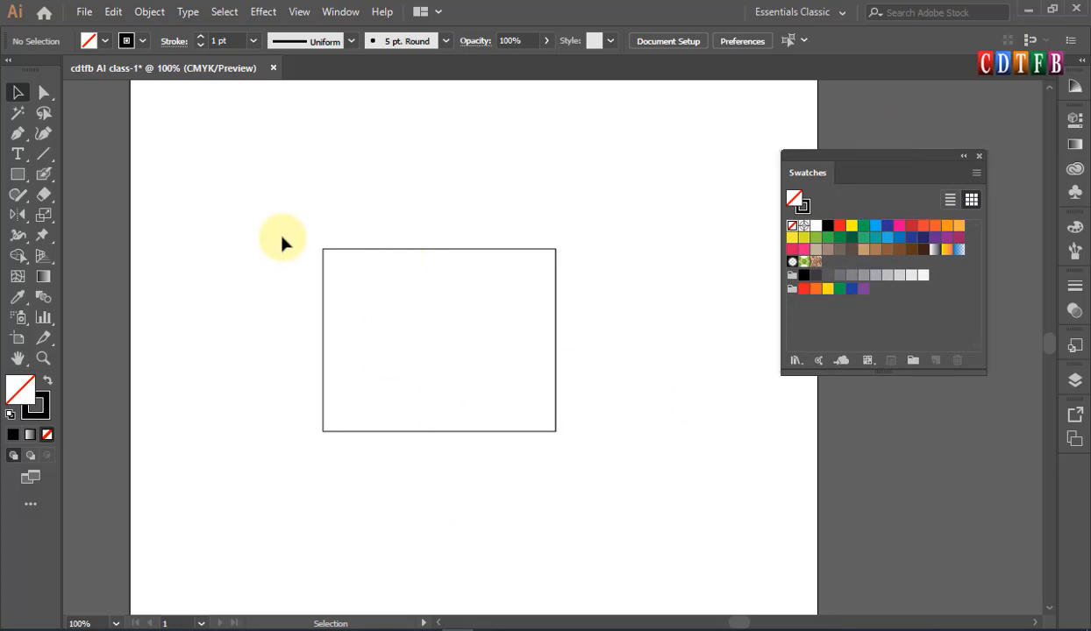
Step: Select the rectangle, remove its stroke and give it the red swatch as fill
{"action": "left_click_drag", "start_coordinate": [282, 243], "coordinate": [592, 467]}
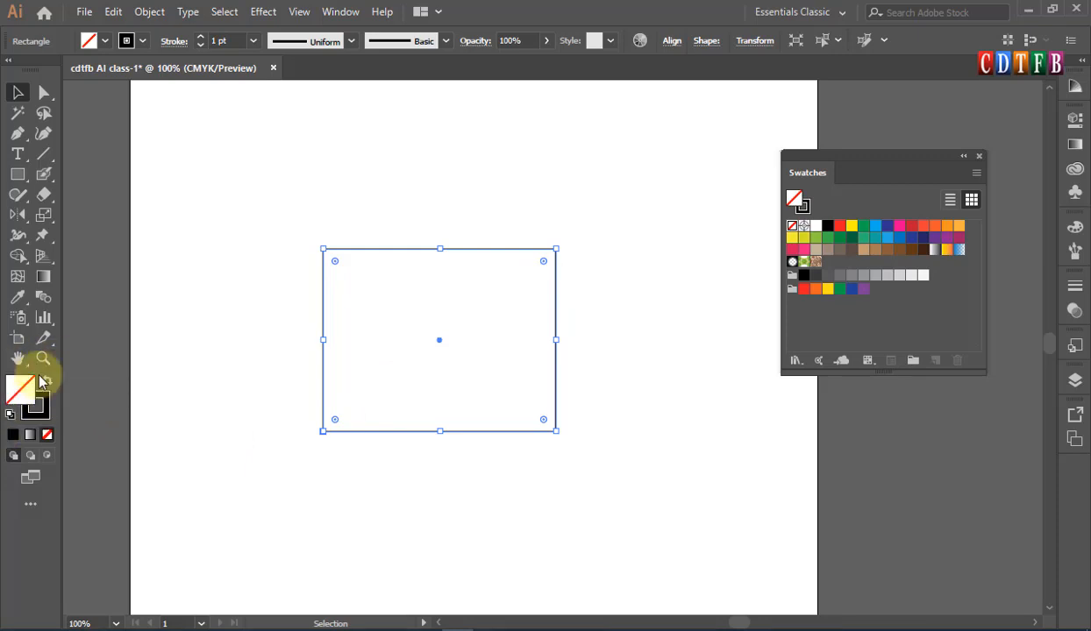
{"action": "left_click", "coordinate": [46, 404]}
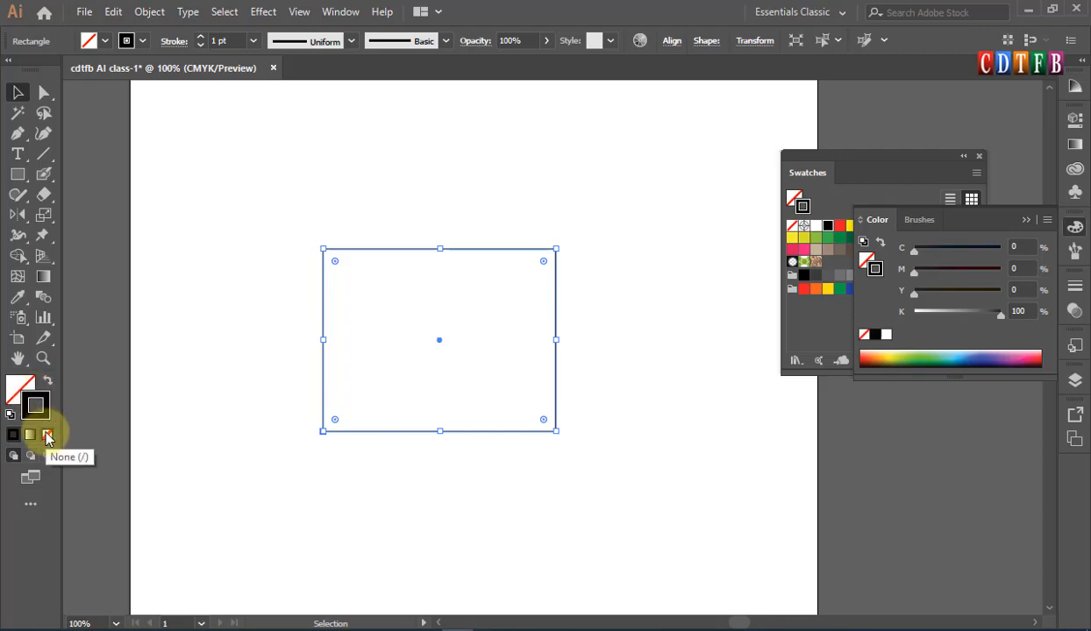
{"action": "left_click", "coordinate": [47, 435]}
{"action": "left_click", "coordinate": [17, 393]}
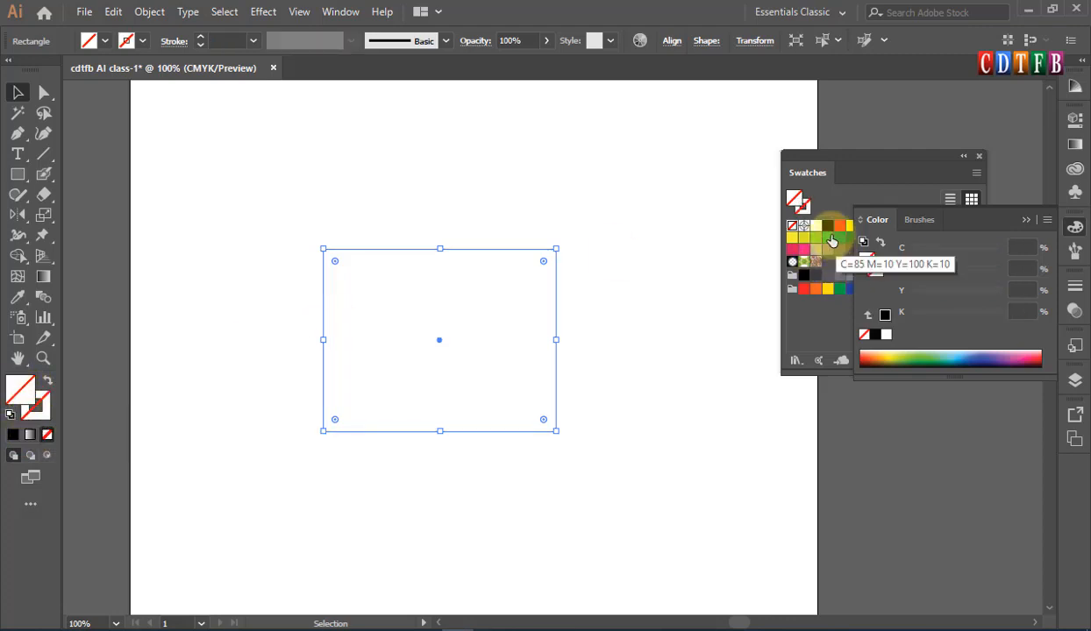
{"action": "left_click", "coordinate": [839, 226]}
{"action": "left_click", "coordinate": [670, 253]}
{"action": "left_click", "coordinate": [522, 326]}
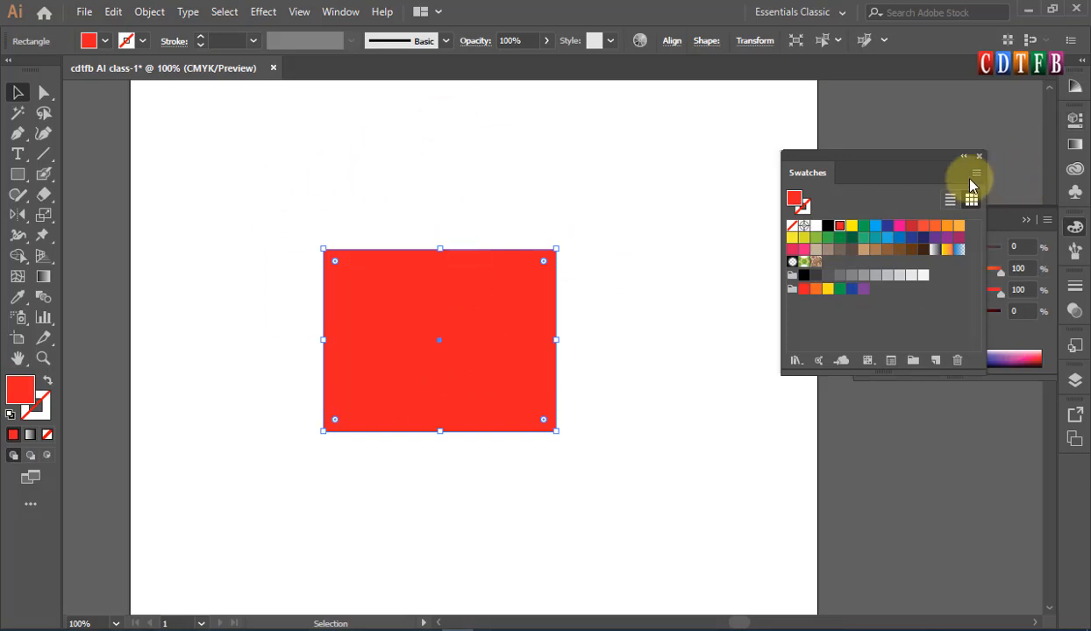
Step: Collapse the Color panel and move the floating Swatches panel clear of the artboard, beside its right edge
{"action": "left_click", "coordinate": [1025, 220]}
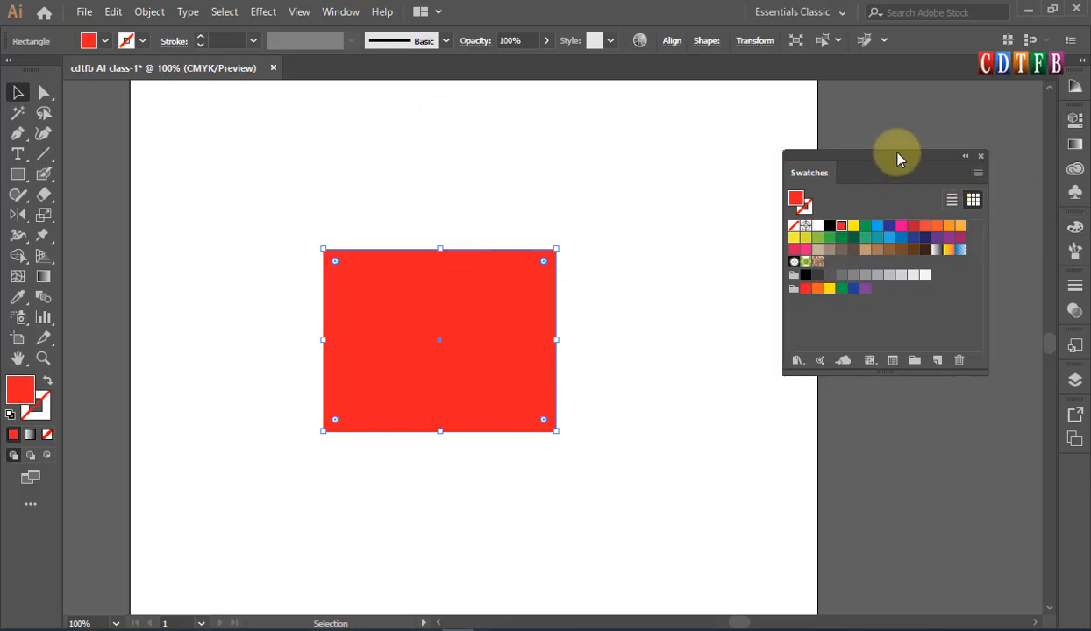
{"action": "left_click_drag", "start_coordinate": [896, 156], "coordinate": [933, 116]}
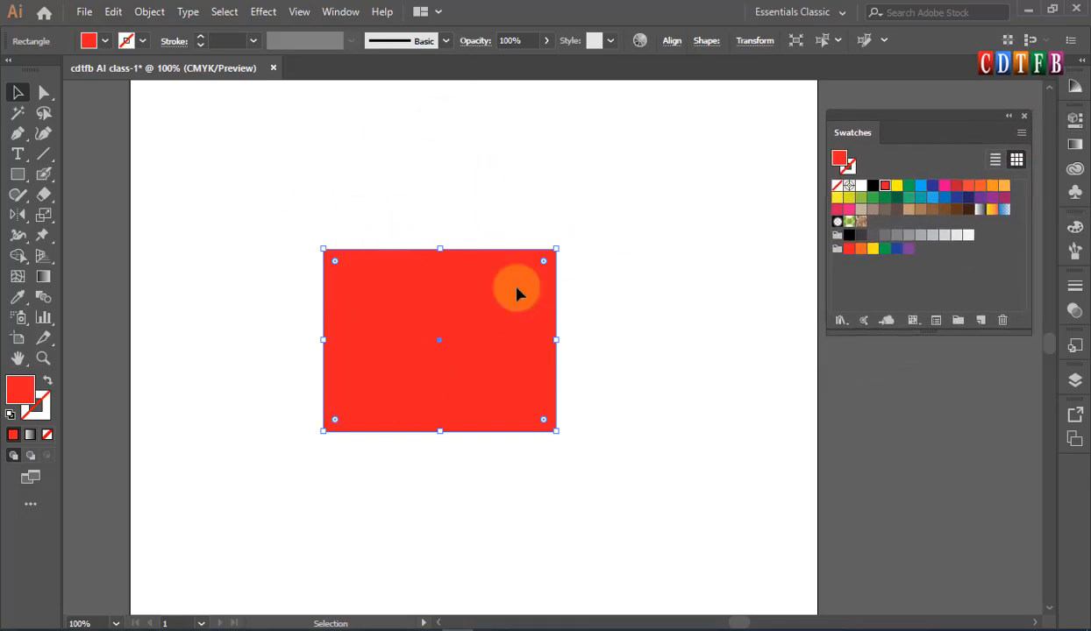
Step: Move the red rectangle slightly up and right, then pan the artboard upward with the Hand tool and return to the Selection tool
{"action": "left_click_drag", "start_coordinate": [517, 293], "coordinate": [533, 286]}
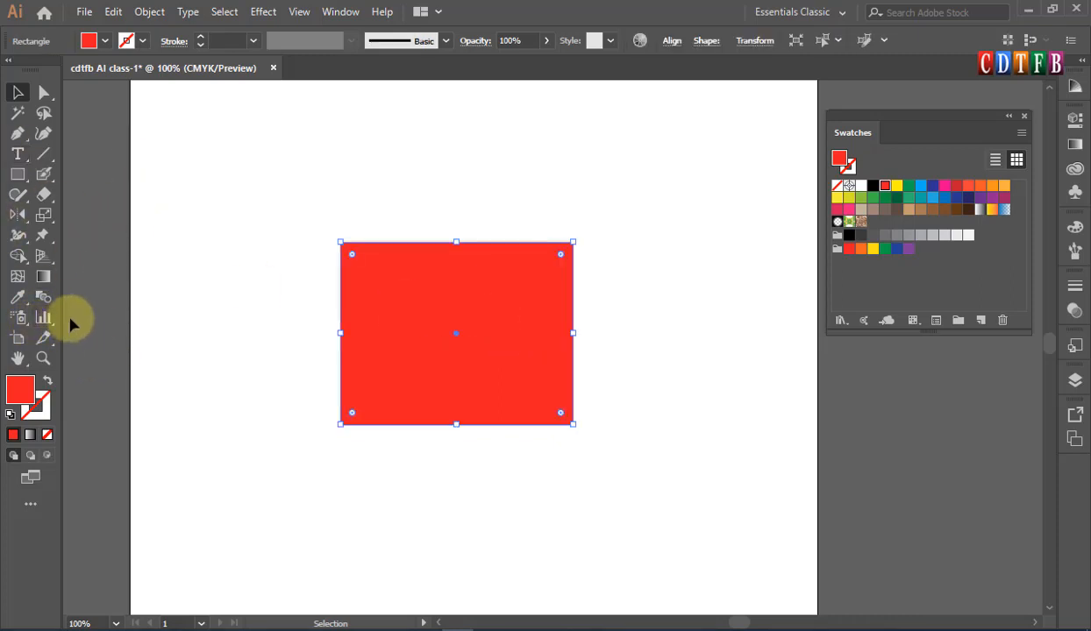
{"action": "left_click", "coordinate": [17, 357]}
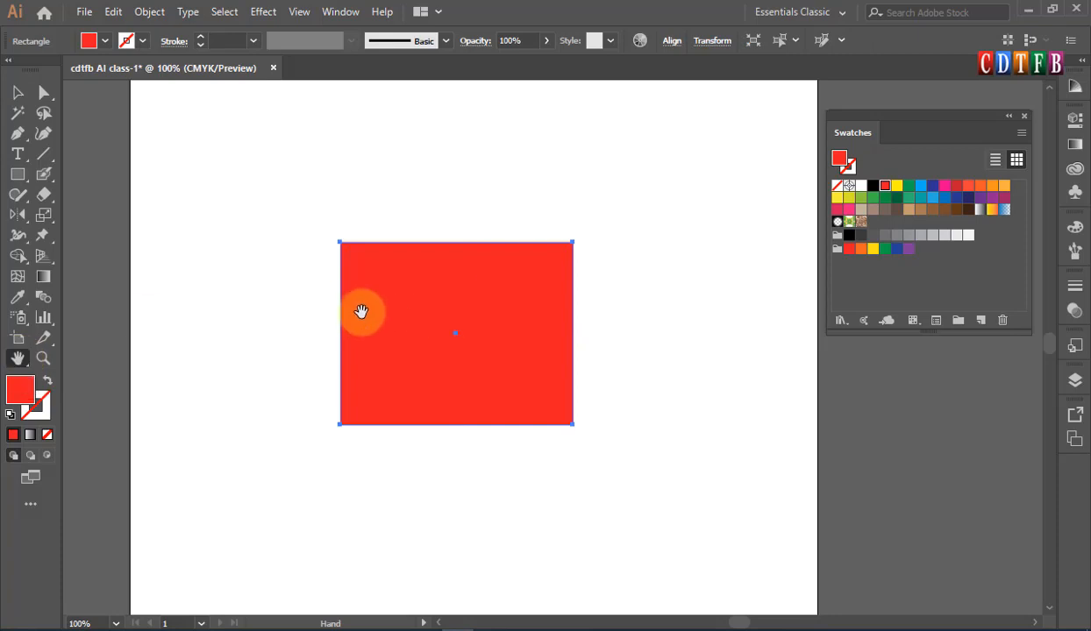
{"action": "left_click_drag", "start_coordinate": [361, 311], "coordinate": [424, 221]}
{"action": "left_click", "coordinate": [16, 93]}
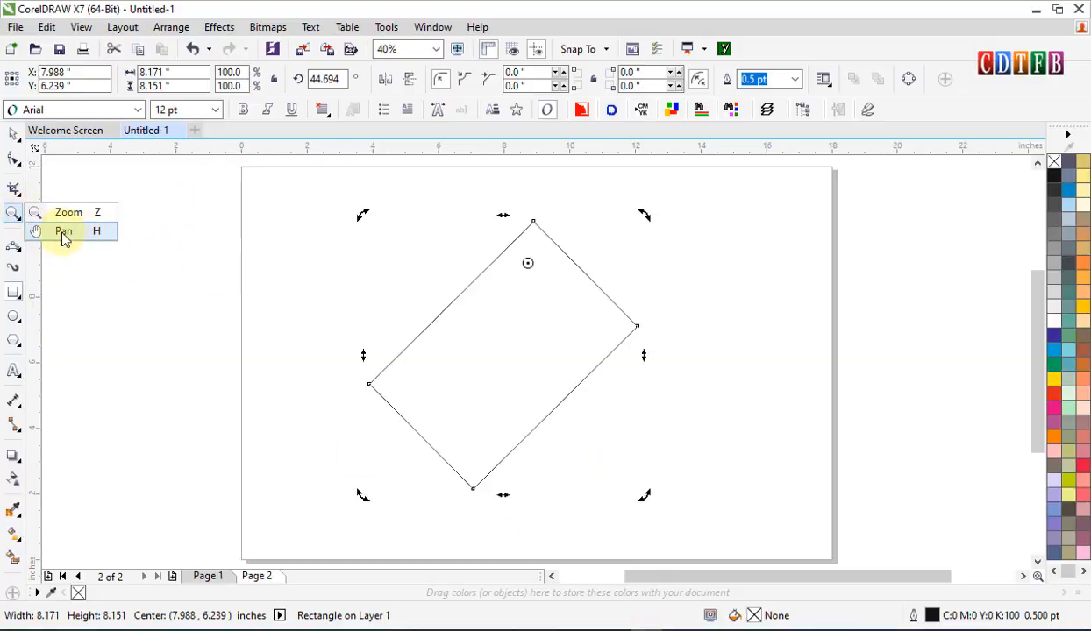
Step: Switch to CorelDRAW and move the page around in the window with the Pan tool
{"action": "left_click", "coordinate": [64, 232]}
{"action": "left_click_drag", "start_coordinate": [496, 397], "coordinate": [679, 361]}
{"action": "left_click_drag", "start_coordinate": [770, 273], "coordinate": [774, 395]}
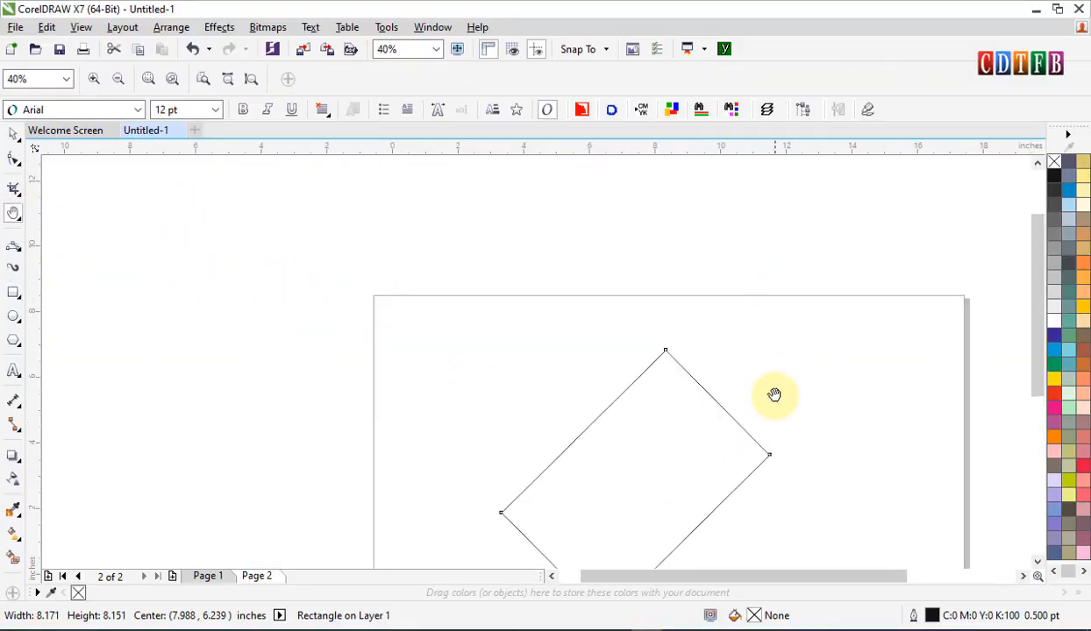
{"action": "left_click_drag", "start_coordinate": [885, 267], "coordinate": [582, 246]}
{"action": "left_click_drag", "start_coordinate": [579, 409], "coordinate": [597, 238]}
{"action": "left_click_drag", "start_coordinate": [536, 331], "coordinate": [805, 332]}
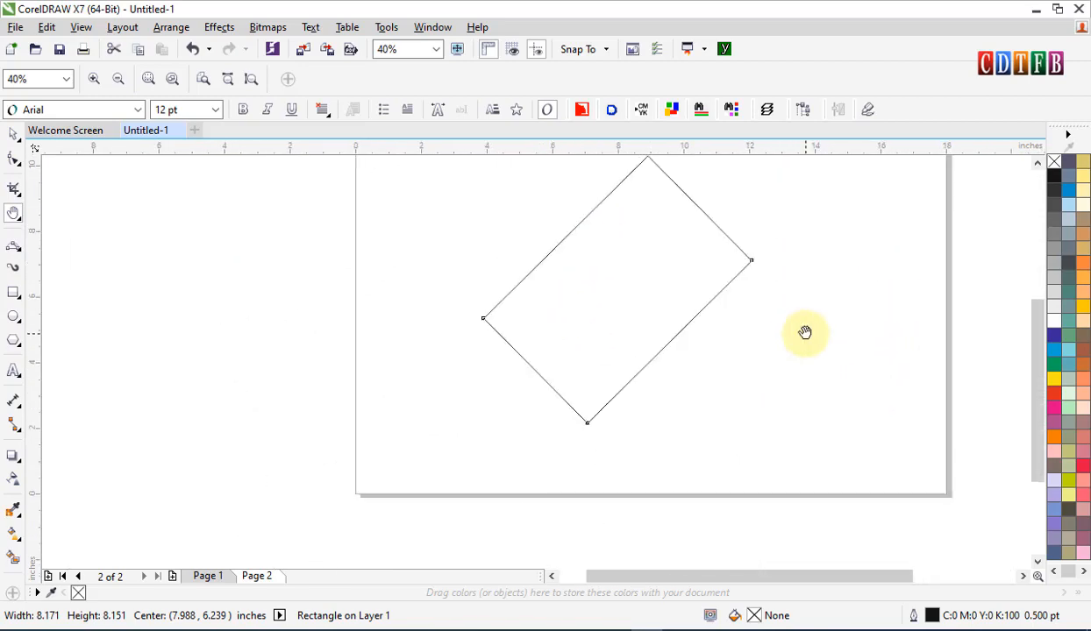
Step: Return to Illustrator, pan the artboard in several directions with the Hand tool and switch back to the Selection tool
{"action": "key", "text": "alt+Tab"}
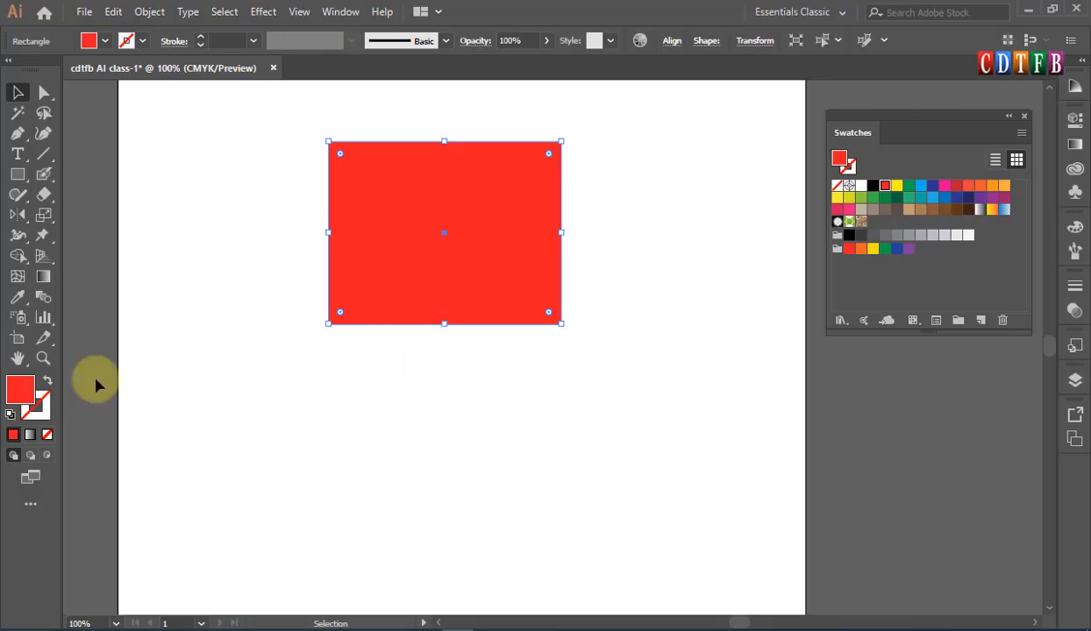
{"action": "left_click", "coordinate": [17, 360]}
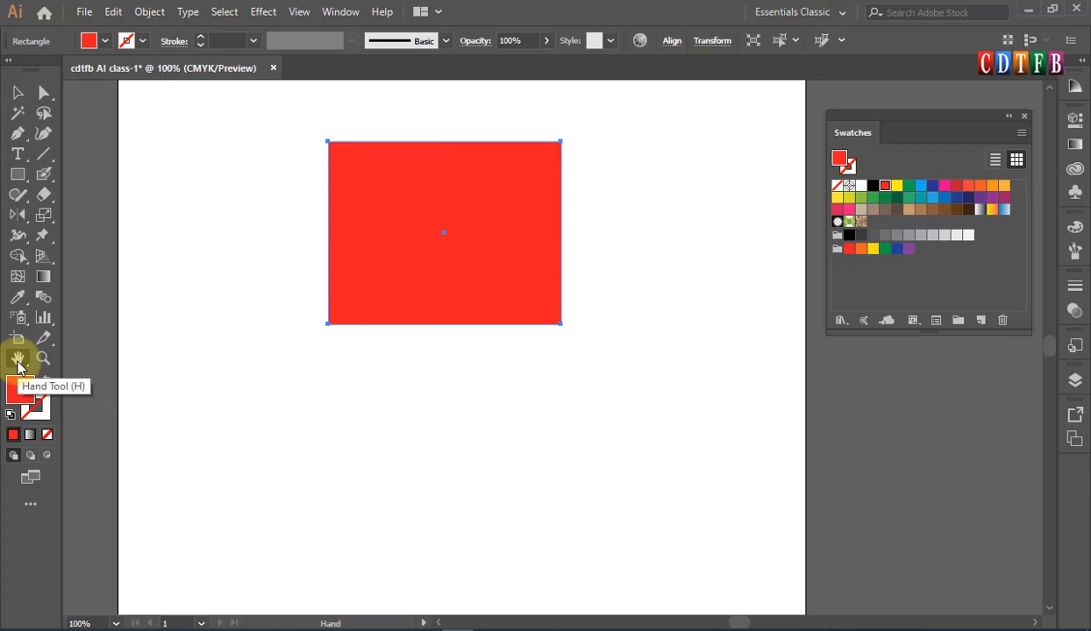
{"action": "left_click_drag", "start_coordinate": [471, 296], "coordinate": [544, 413]}
{"action": "left_click_drag", "start_coordinate": [467, 250], "coordinate": [414, 351]}
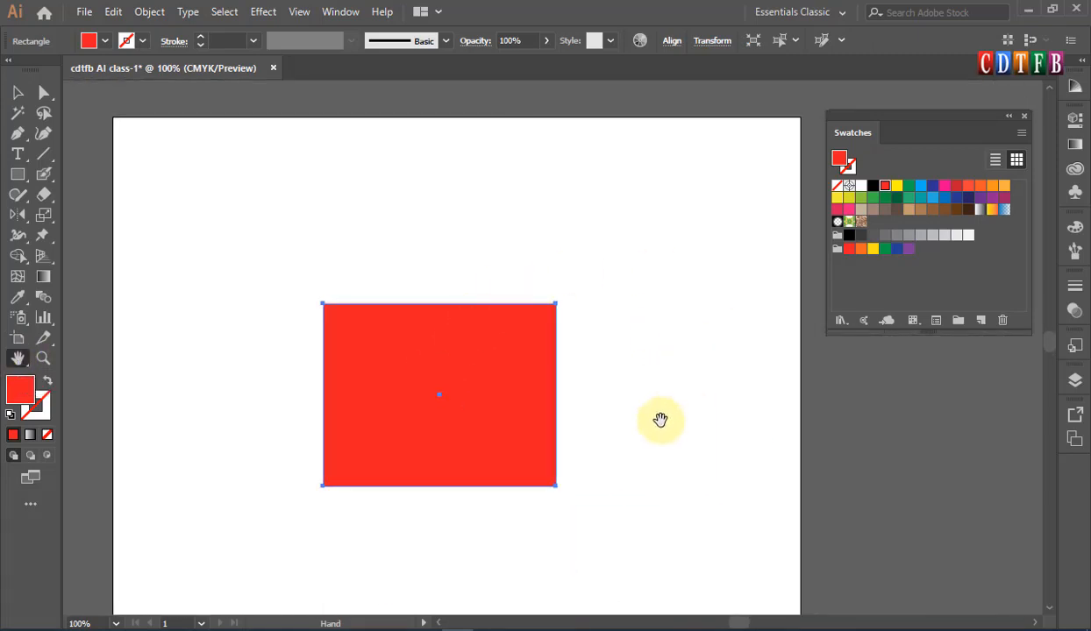
{"action": "left_click_drag", "start_coordinate": [660, 420], "coordinate": [504, 344]}
{"action": "left_click_drag", "start_coordinate": [402, 273], "coordinate": [537, 457]}
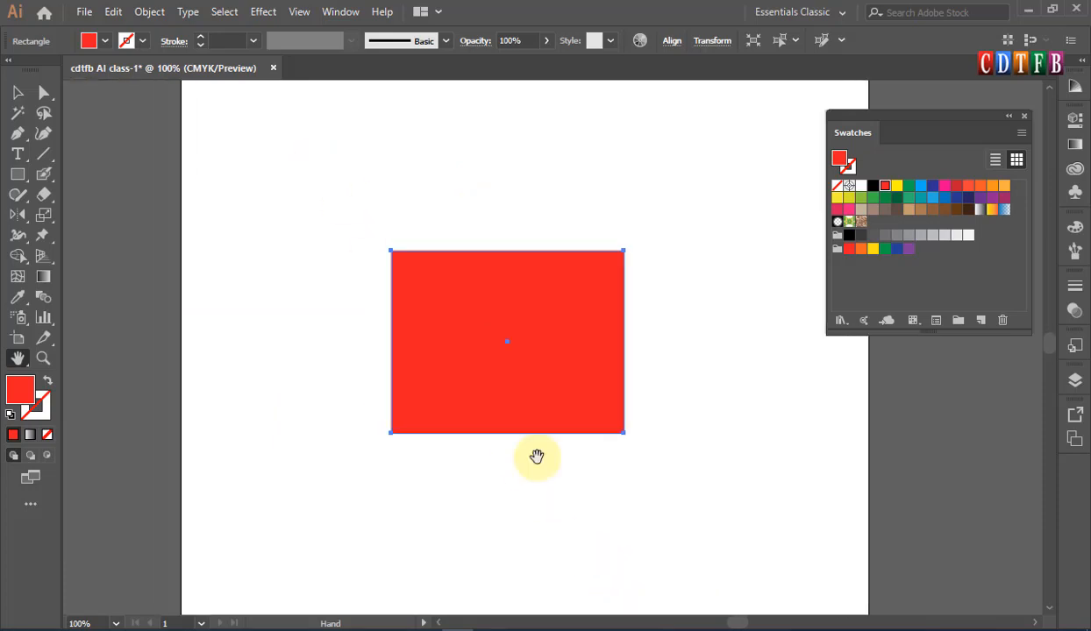
{"action": "left_click_drag", "start_coordinate": [343, 230], "coordinate": [376, 399]}
{"action": "left_click_drag", "start_coordinate": [499, 419], "coordinate": [458, 225]}
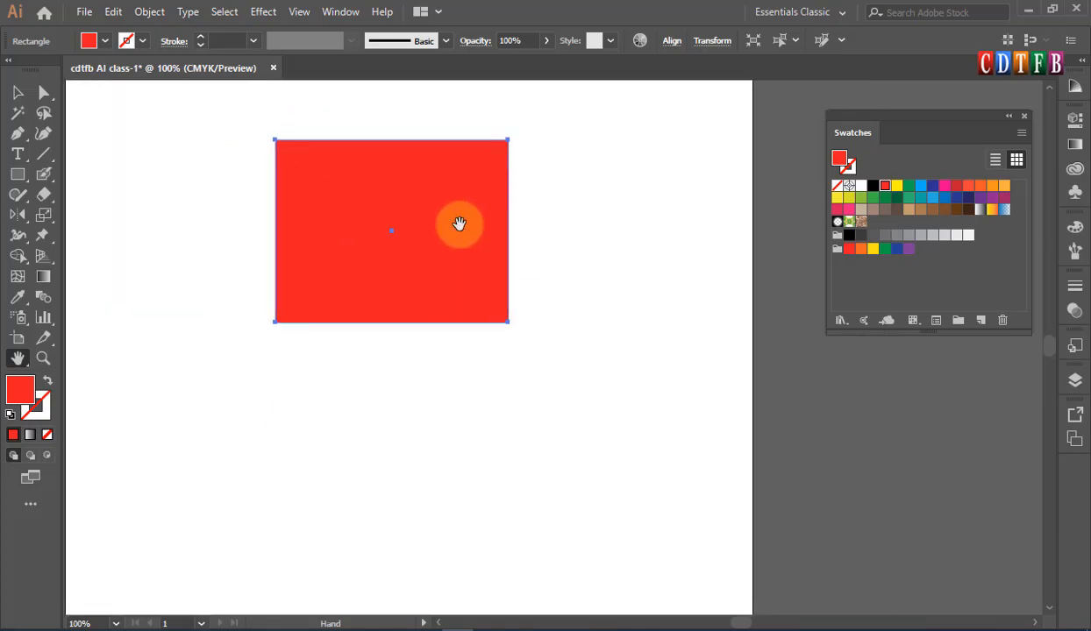
{"action": "left_click", "coordinate": [18, 93]}
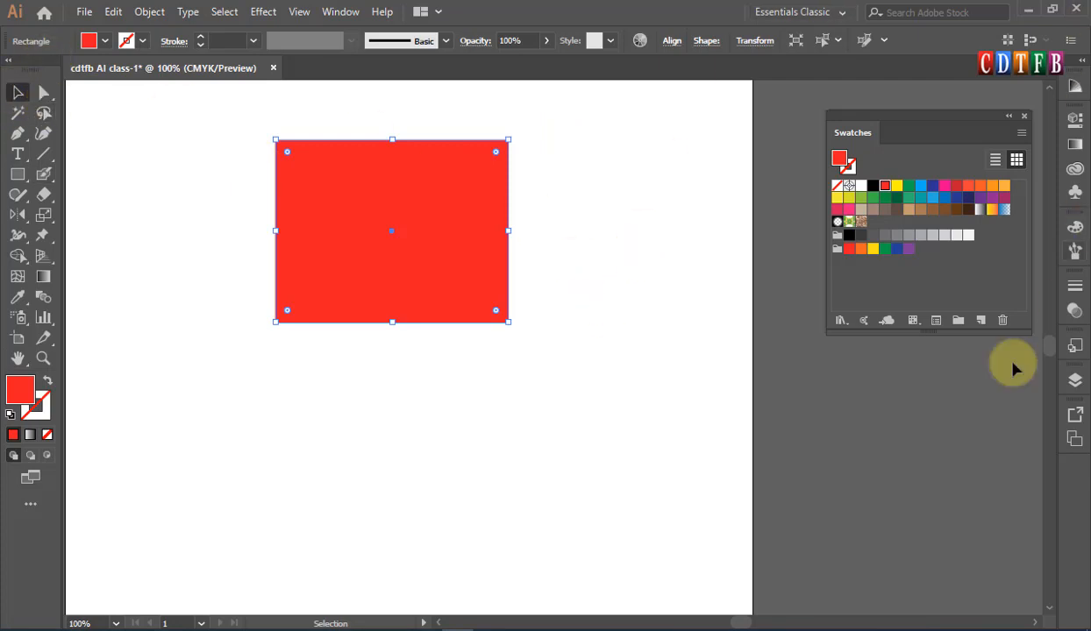
Step: Show the Slice tool group, then activate the Artboard tool and view the whole of Artboard 1
{"action": "left_click", "coordinate": [43, 339]}
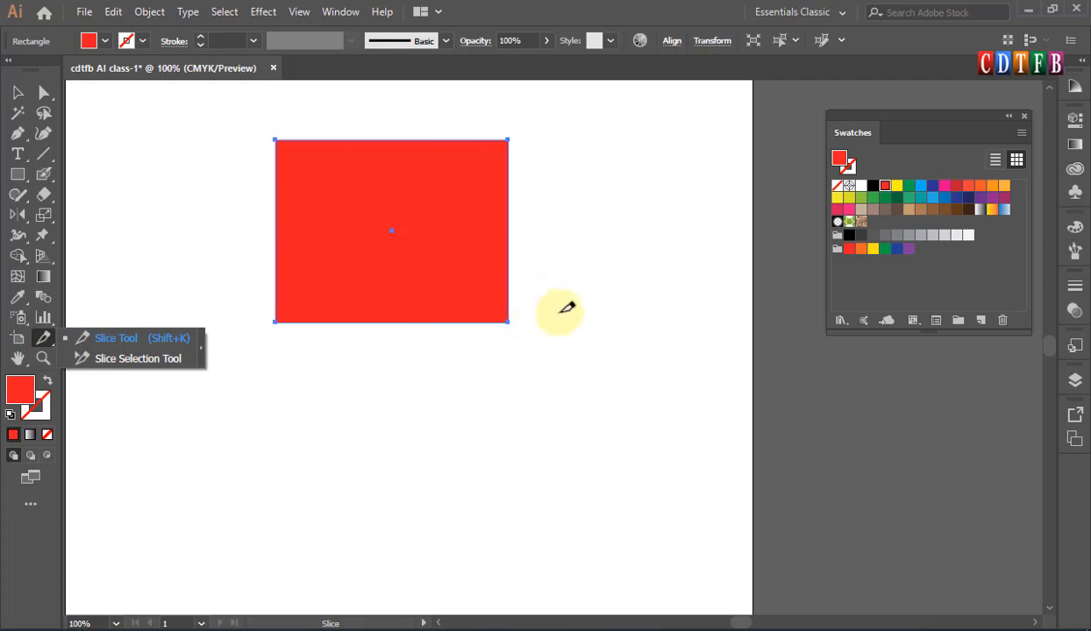
{"action": "left_click", "coordinate": [50, 349]}
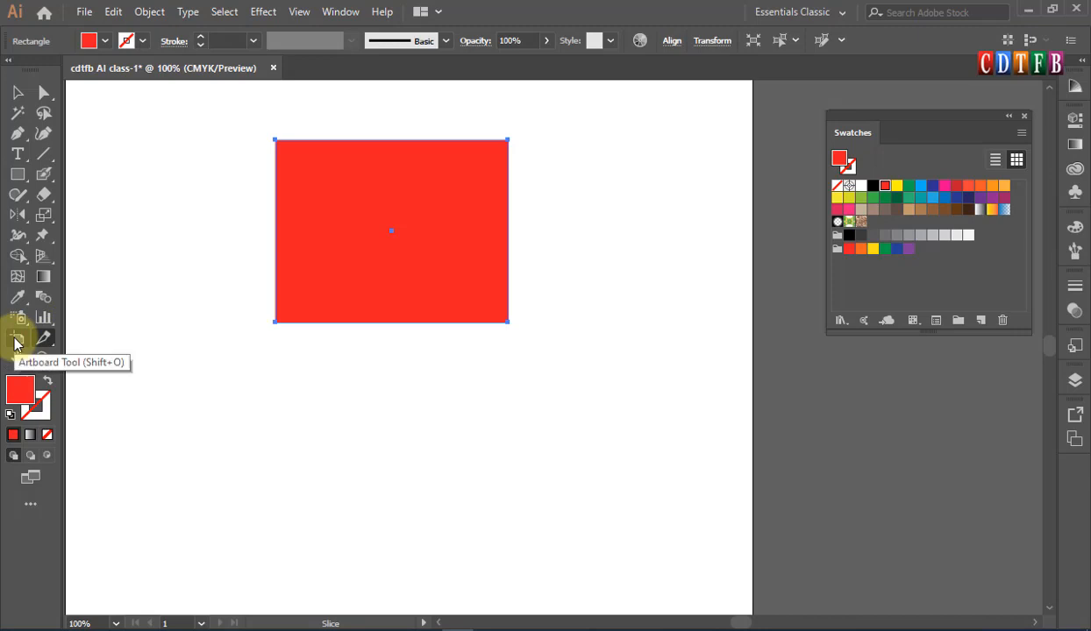
{"action": "left_click", "coordinate": [17, 340]}
{"action": "scroll", "coordinate": [332, 331], "scroll_direction": "down", "scroll_amount": 2}
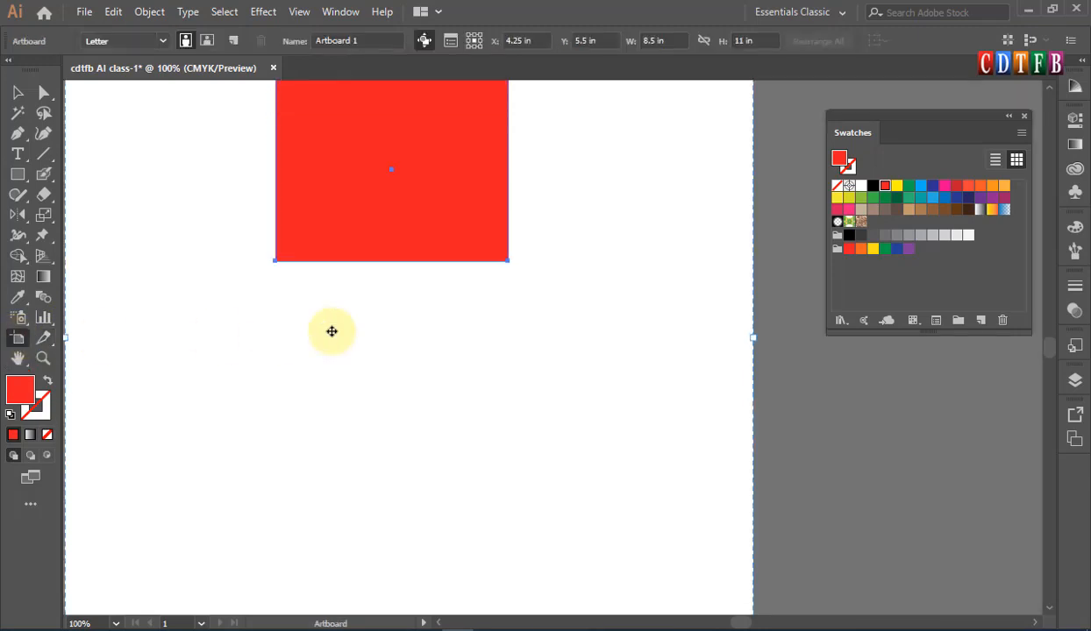
{"action": "scroll", "coordinate": [333, 333], "scroll_direction": "right", "scroll_amount": 2}
{"action": "scroll", "coordinate": [334, 333], "scroll_direction": "left", "scroll_amount": 2}
{"action": "scroll", "coordinate": [333, 333], "scroll_direction": "down", "scroll_amount": 4}
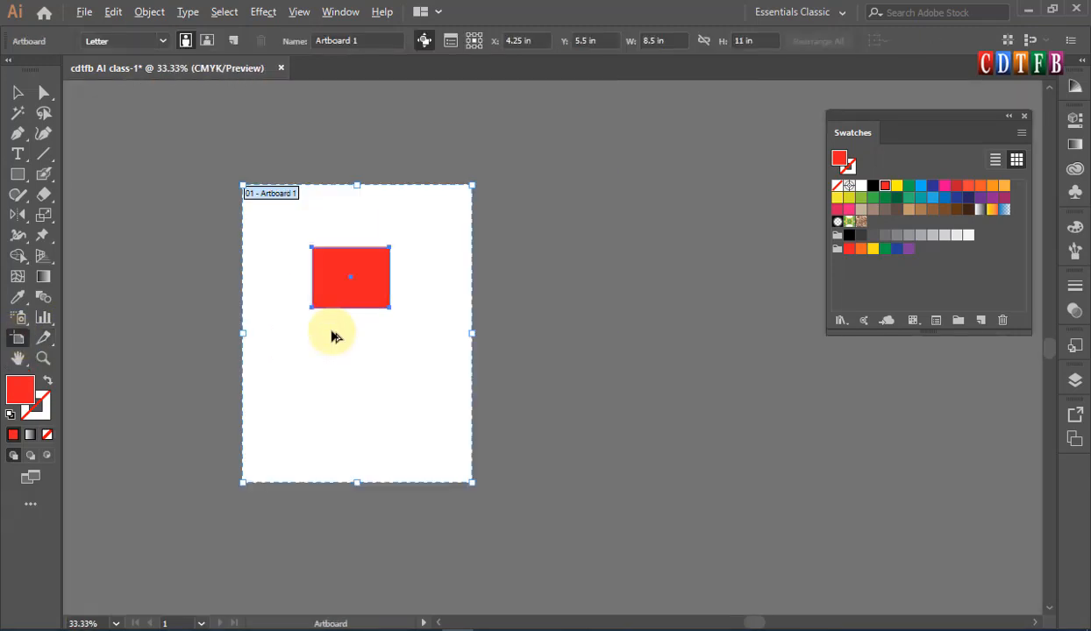
{"action": "scroll", "coordinate": [292, 205], "scroll_direction": "up", "scroll_amount": 2}
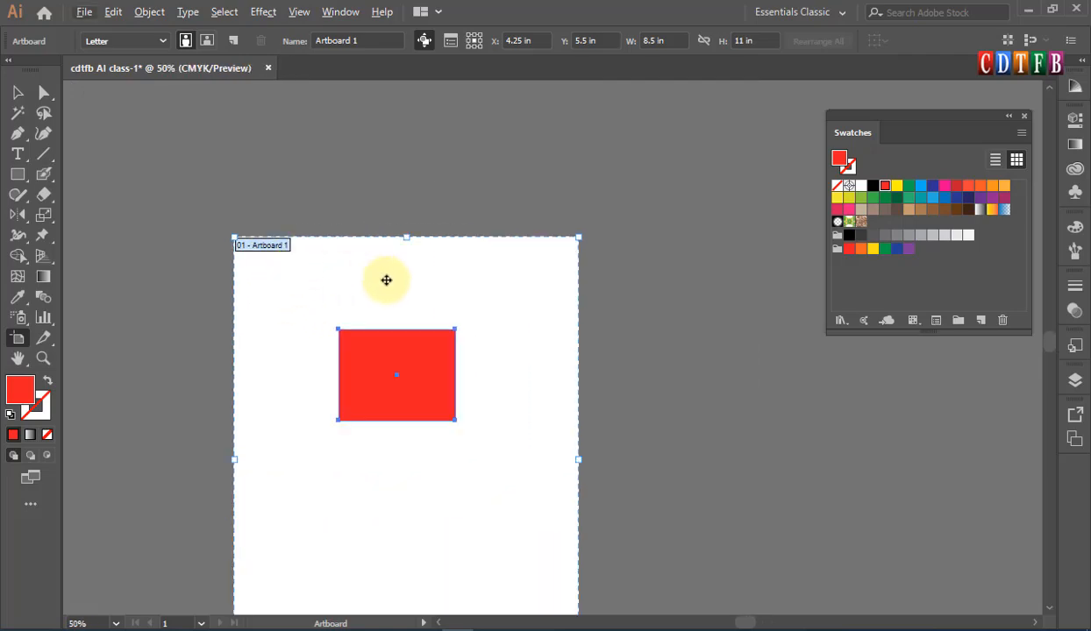
{"action": "scroll", "coordinate": [385, 279], "scroll_direction": "down", "scroll_amount": 1}
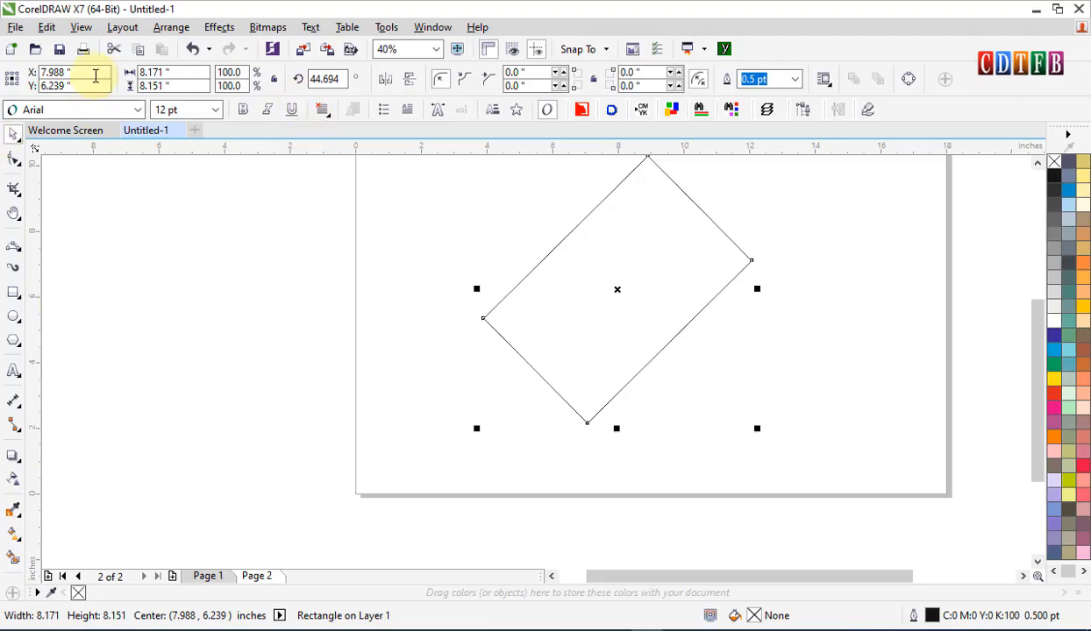
Step: Switch to CorelDRAW, deselect the rotated rectangle, set the page size to 8.5 by 11 inches and undo the last change
{"action": "left_click", "coordinate": [195, 74]}
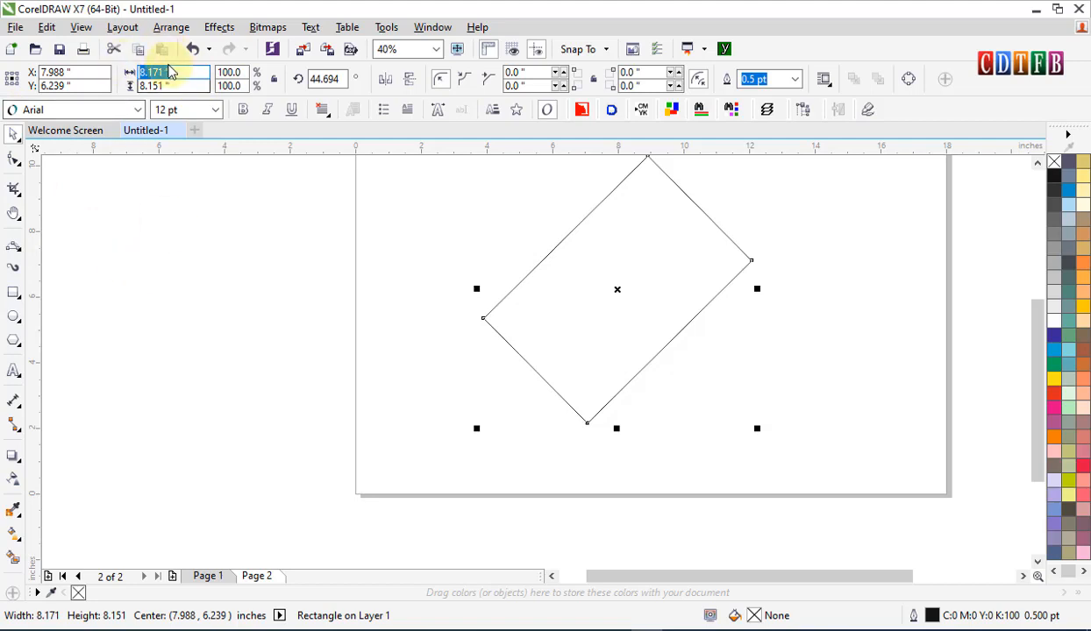
{"action": "left_click", "coordinate": [416, 302]}
{"action": "scroll", "coordinate": [661, 326], "scroll_direction": "up", "scroll_amount": 2}
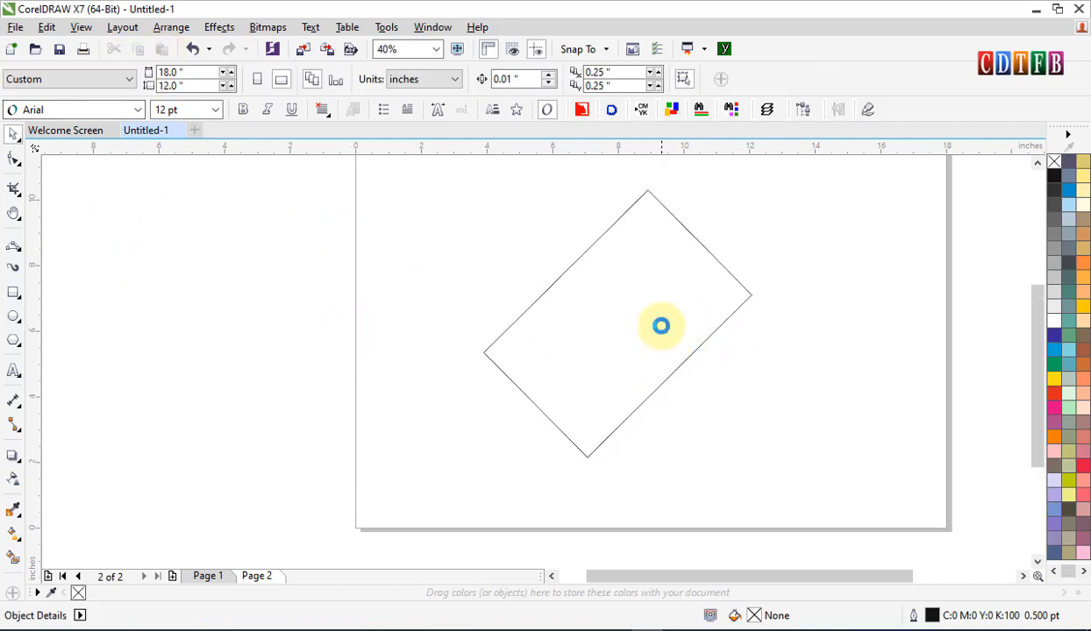
{"action": "scroll", "coordinate": [737, 306], "scroll_direction": "down", "scroll_amount": 2}
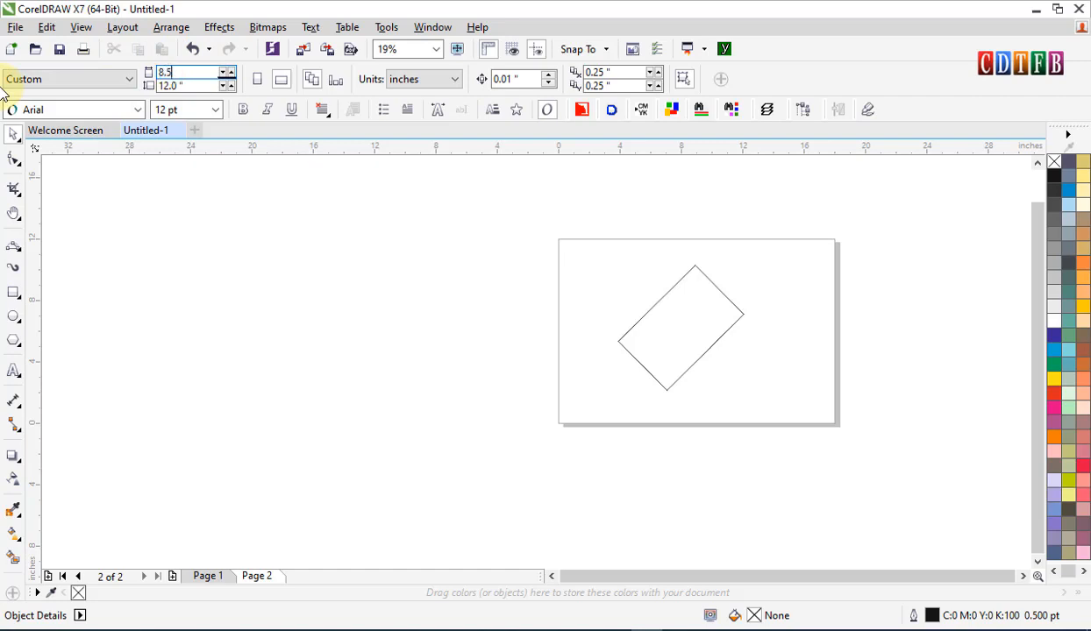
{"action": "key", "text": "Return"}
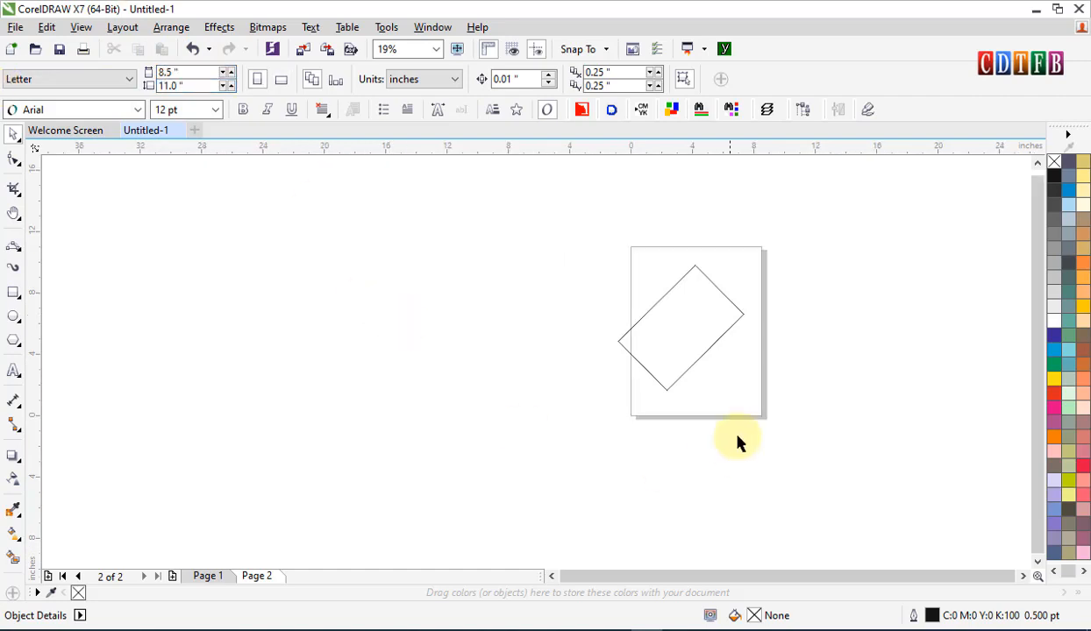
{"action": "left_click", "coordinate": [650, 310]}
{"action": "key", "text": "ctrl+z"}
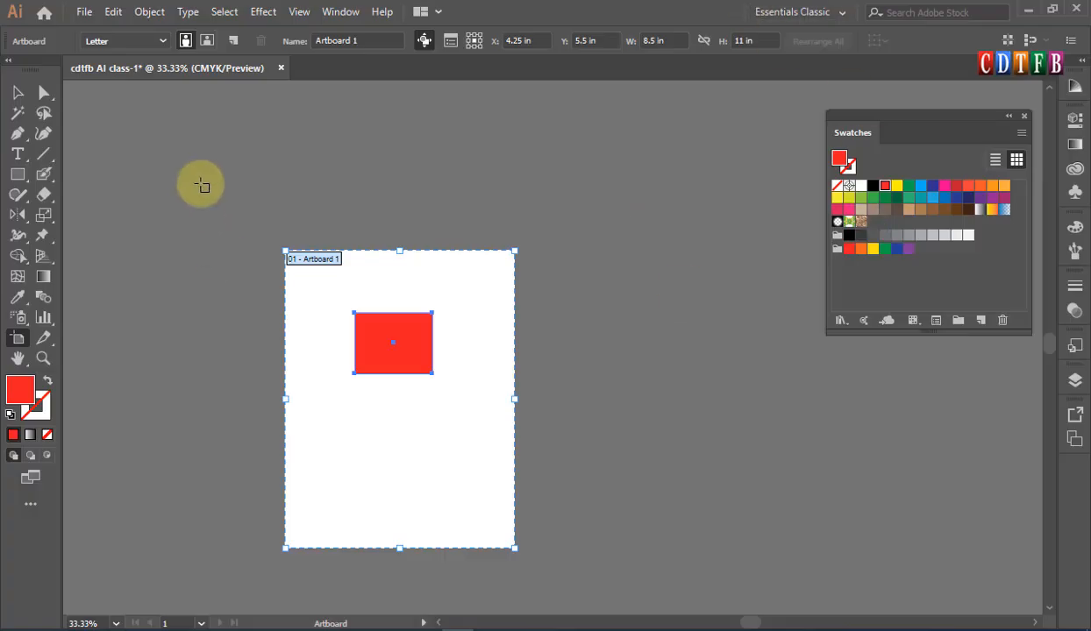
Step: Deselect the red rectangle and resize Artboard 1 to 10 by 10 inches with the Artboard tool, returning to the Selection tool
{"action": "left_click", "coordinate": [17, 92]}
{"action": "left_click", "coordinate": [276, 151]}
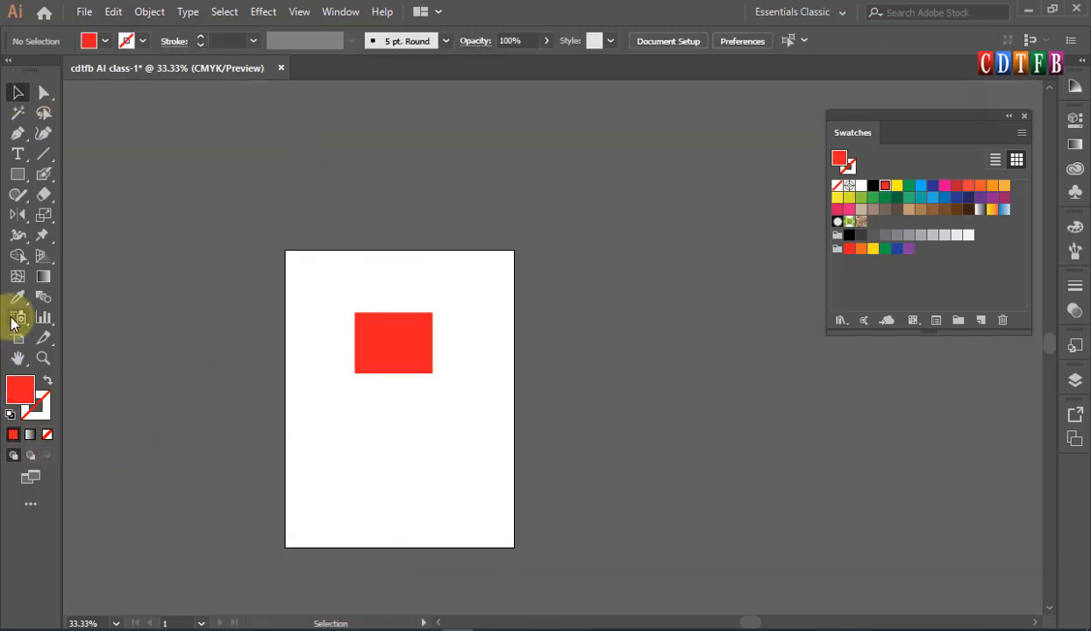
{"action": "left_click", "coordinate": [17, 337]}
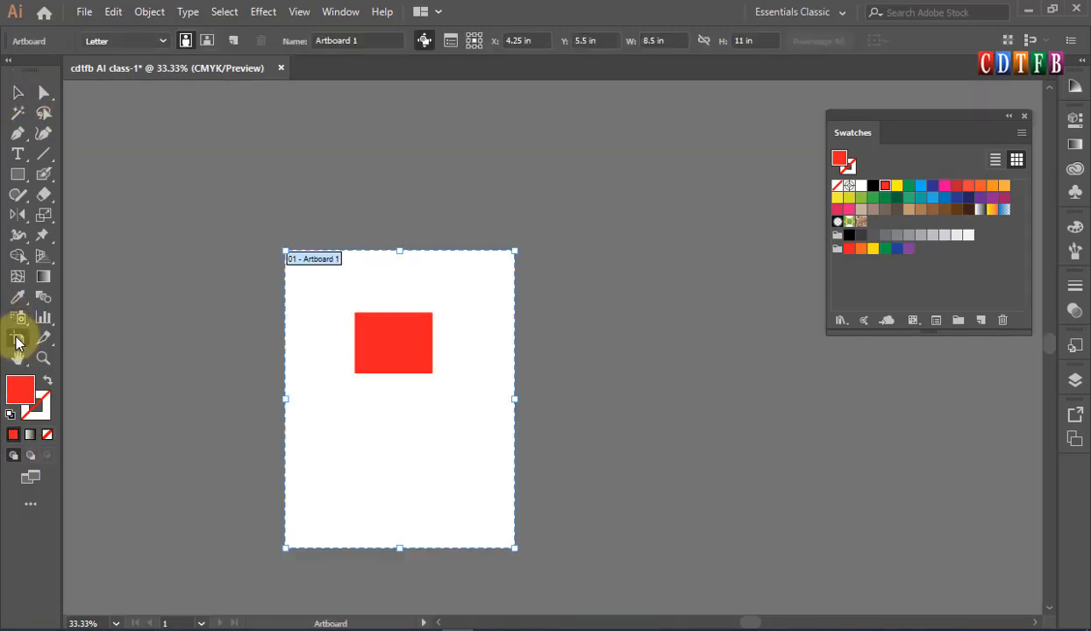
{"action": "left_click", "coordinate": [658, 40]}
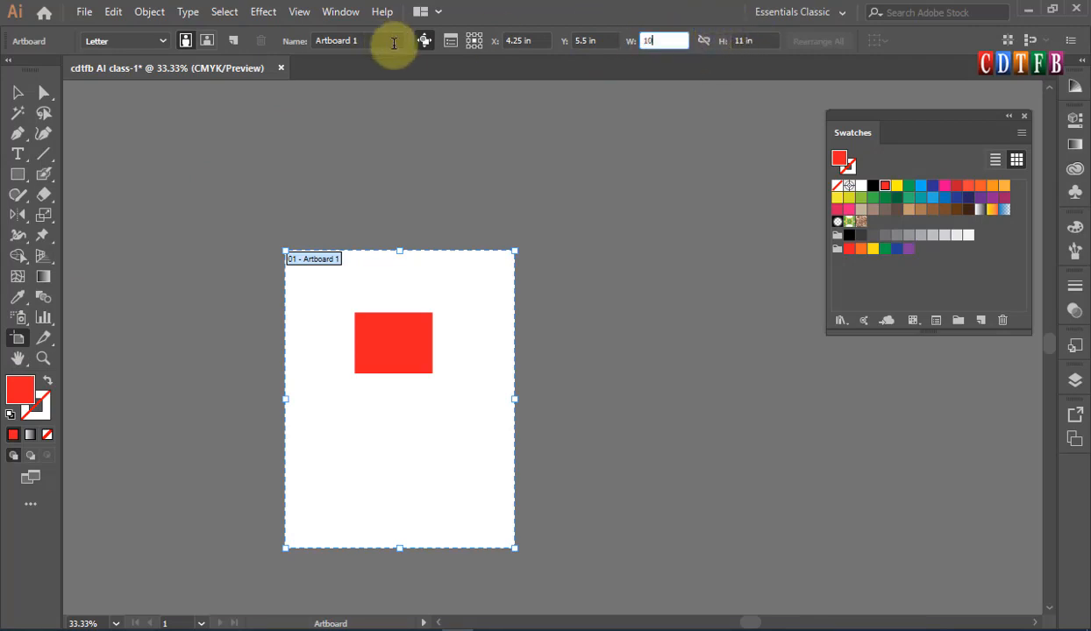
{"action": "type", "text": "10"}
{"action": "key", "text": "Tab"}
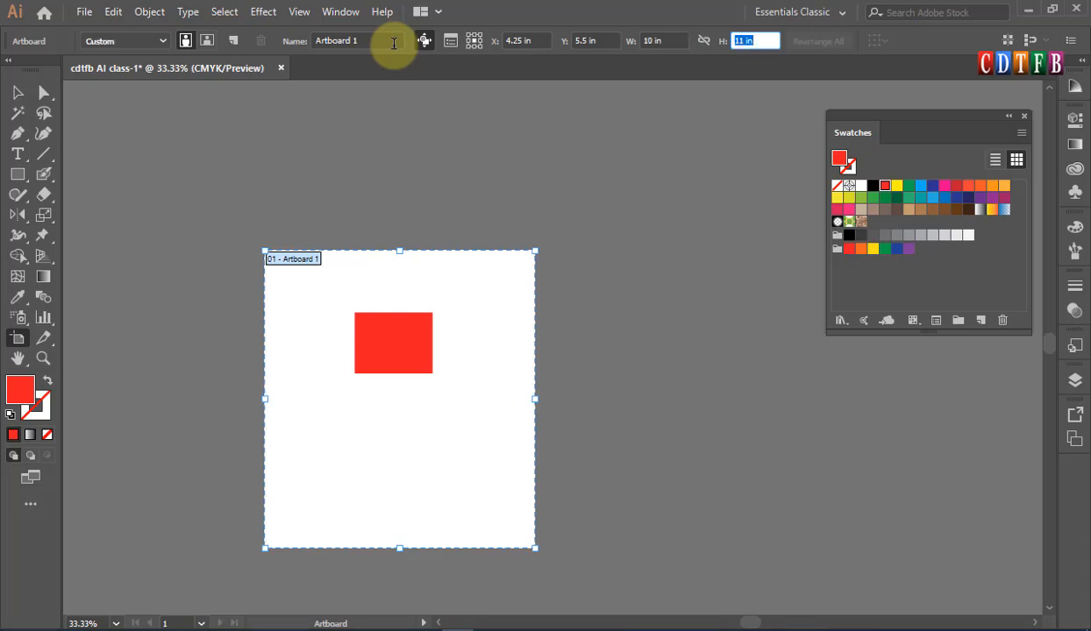
{"action": "type", "text": "10"}
{"action": "key", "text": "Return"}
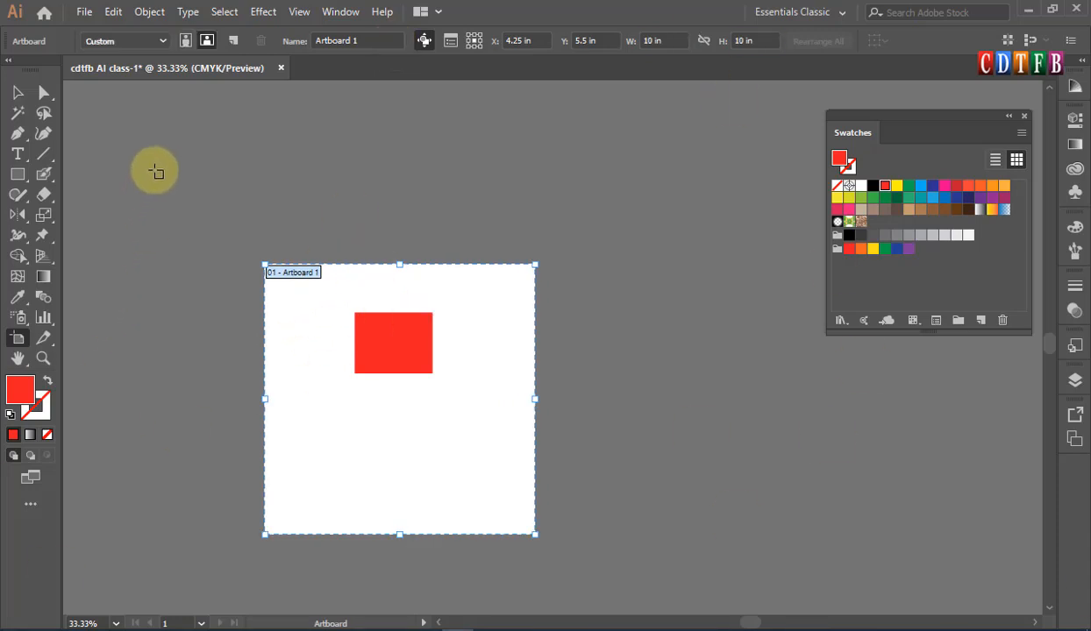
{"action": "left_click", "coordinate": [153, 170]}
{"action": "left_click", "coordinate": [18, 92]}
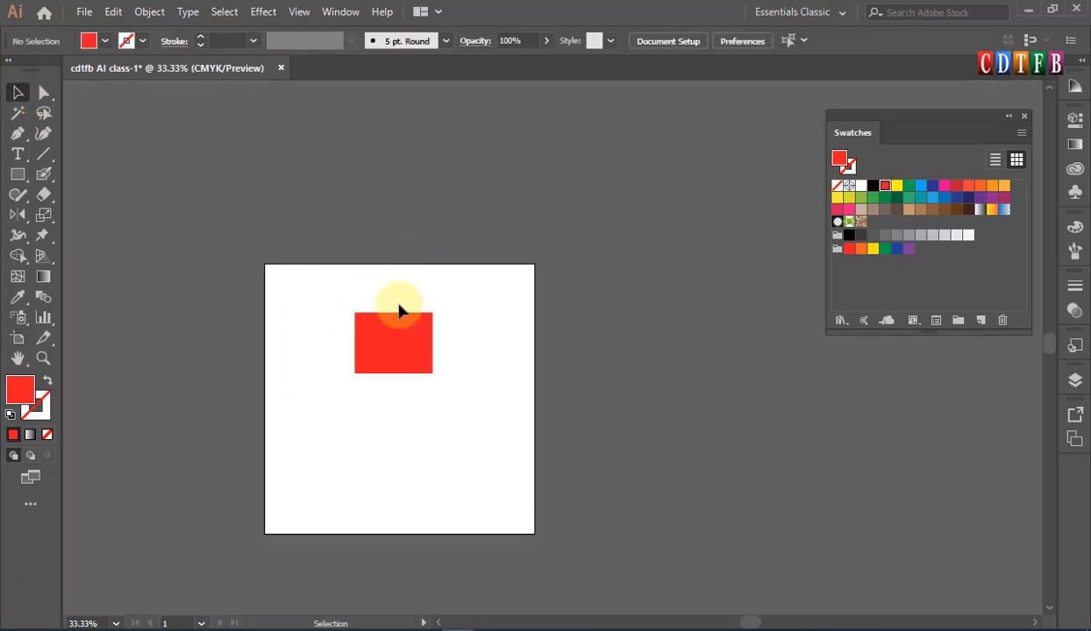
Step: Move the red rectangle down to the center of the square artboard
{"action": "left_click_drag", "start_coordinate": [397, 344], "coordinate": [402, 401]}
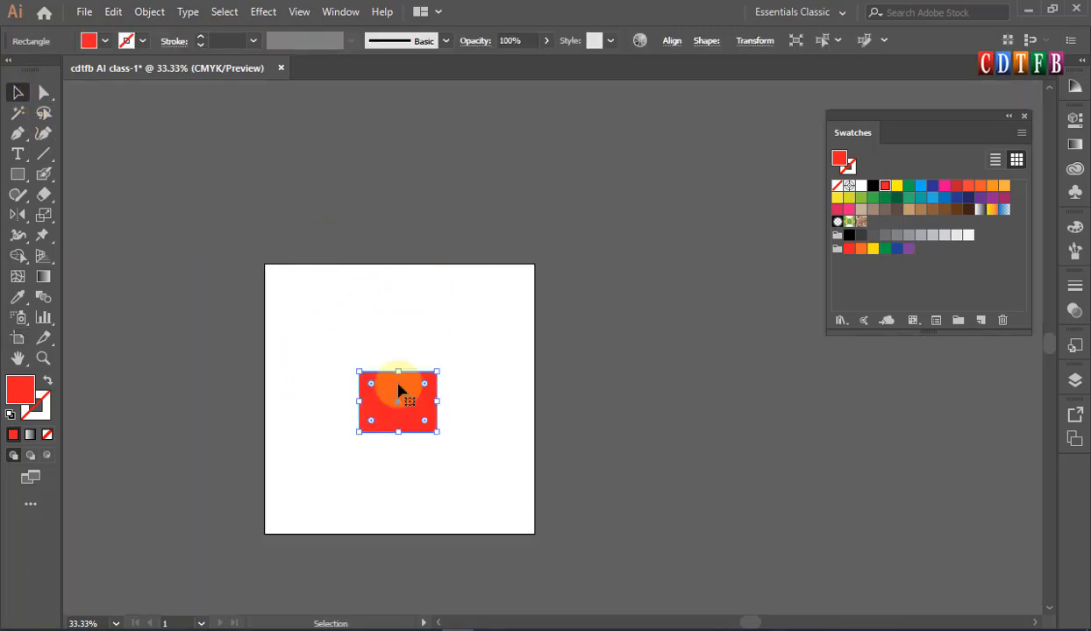
{"action": "key", "text": "ctrl+space"}
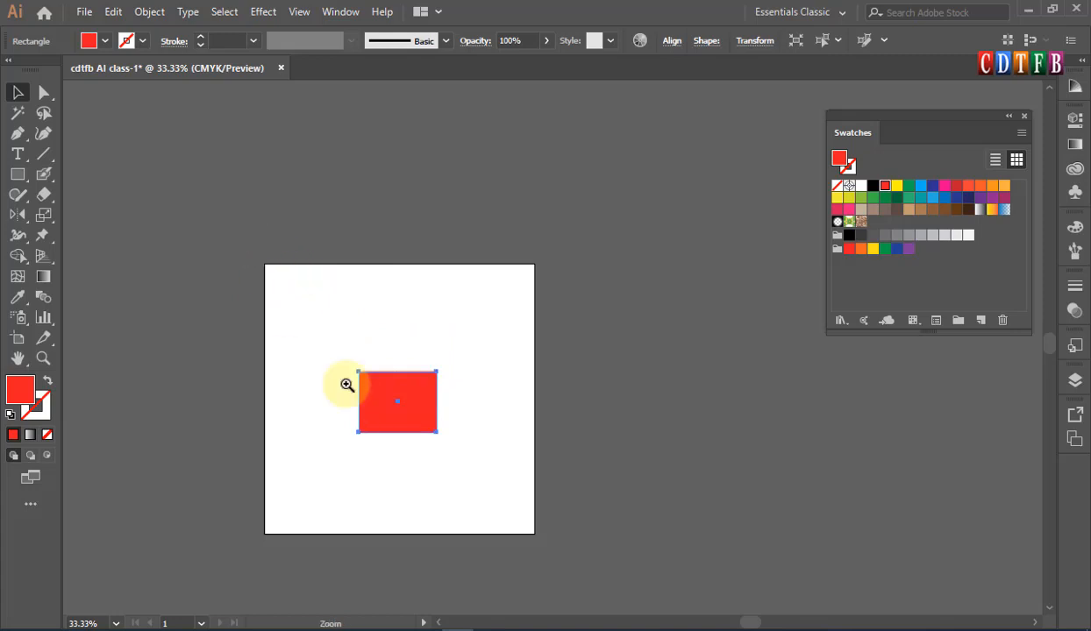
{"action": "left_click_drag", "start_coordinate": [246, 244], "coordinate": [563, 565]}
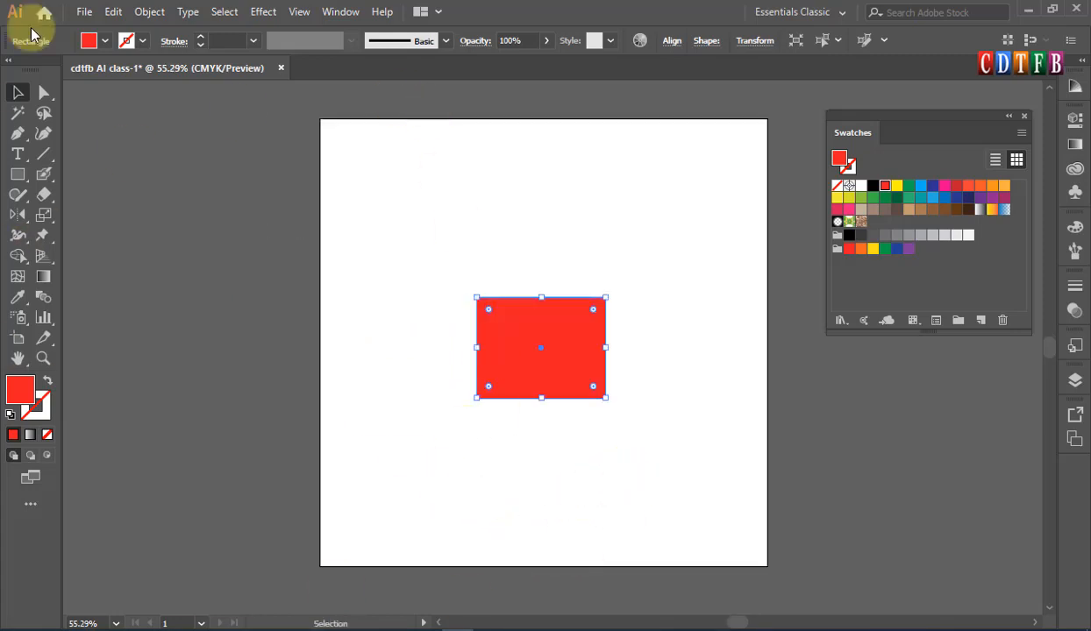
Step: Examine the available object, type, effect and view commands and the list of panels, leaving the rectangle deselected
{"action": "left_click", "coordinate": [84, 15]}
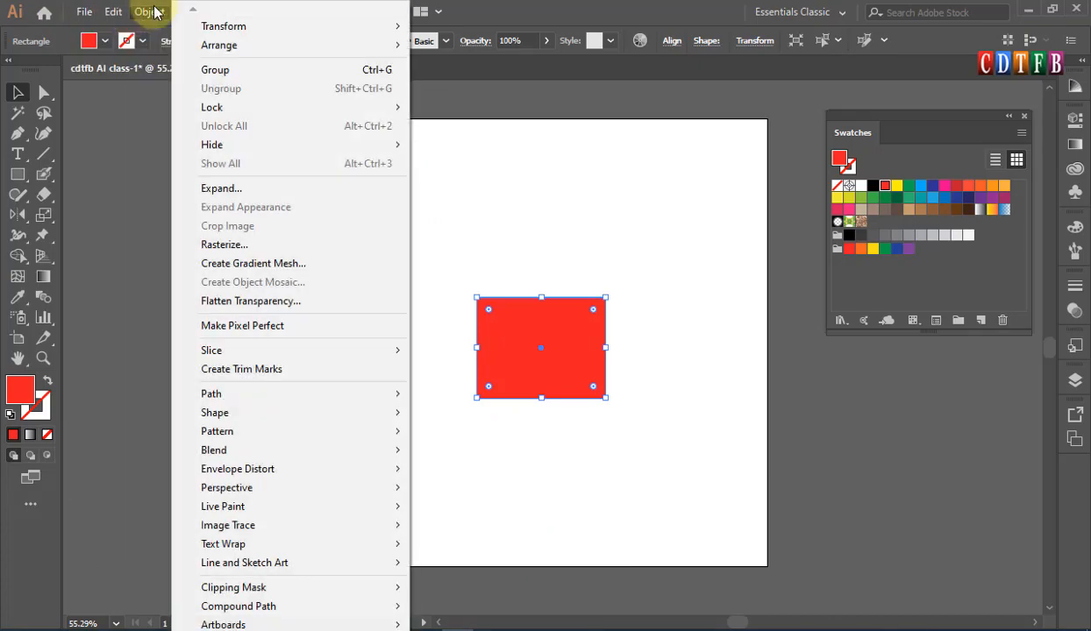
{"action": "left_click", "coordinate": [550, 242]}
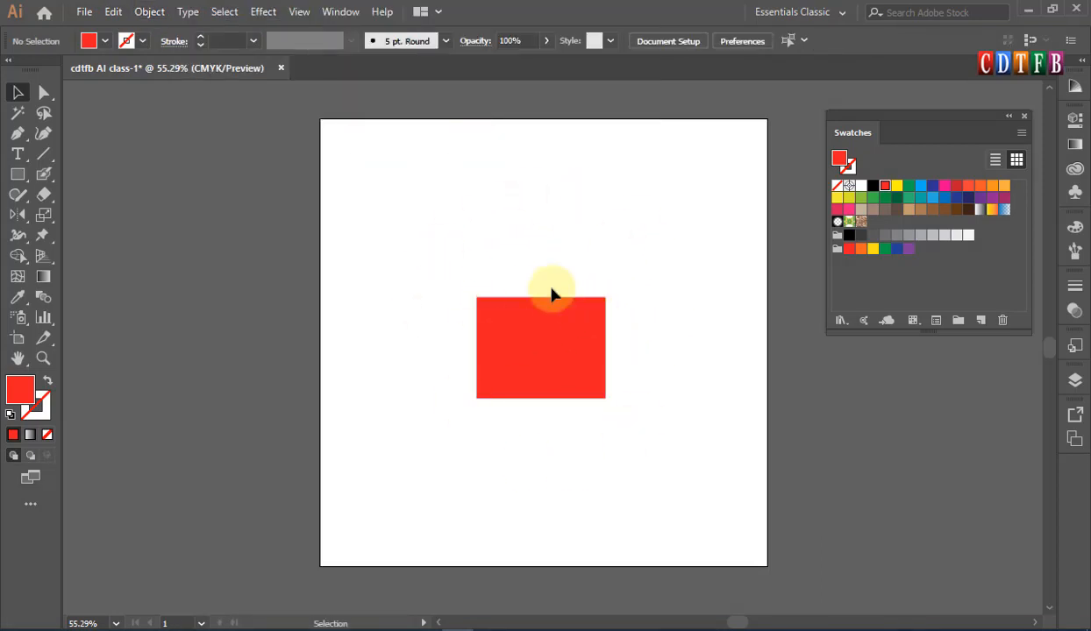
{"action": "left_click", "coordinate": [184, 12]}
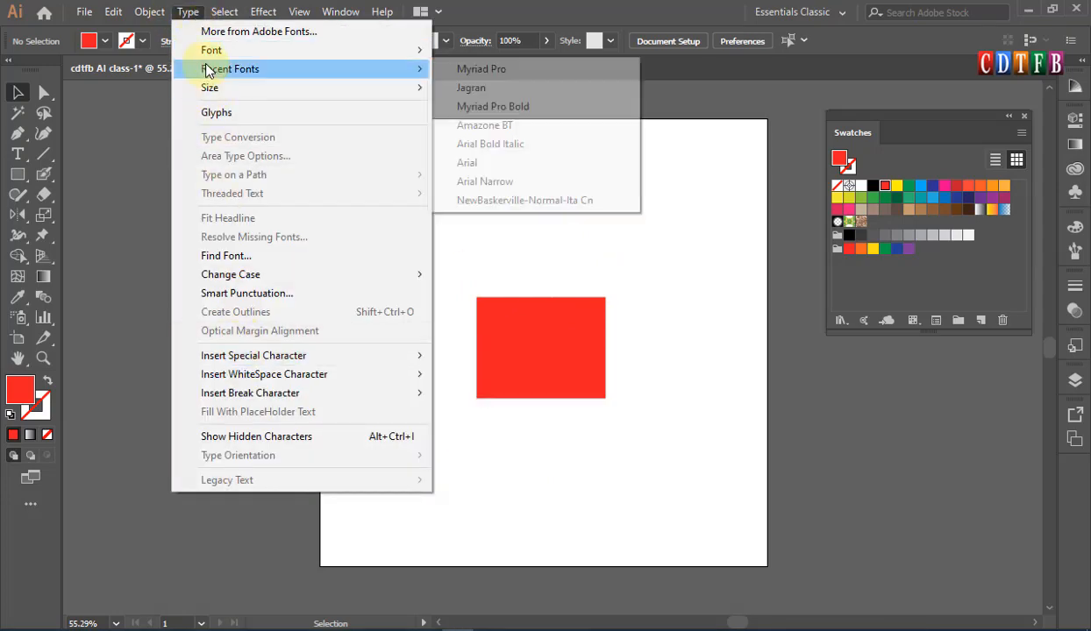
{"action": "mouse_move", "coordinate": [231, 13]}
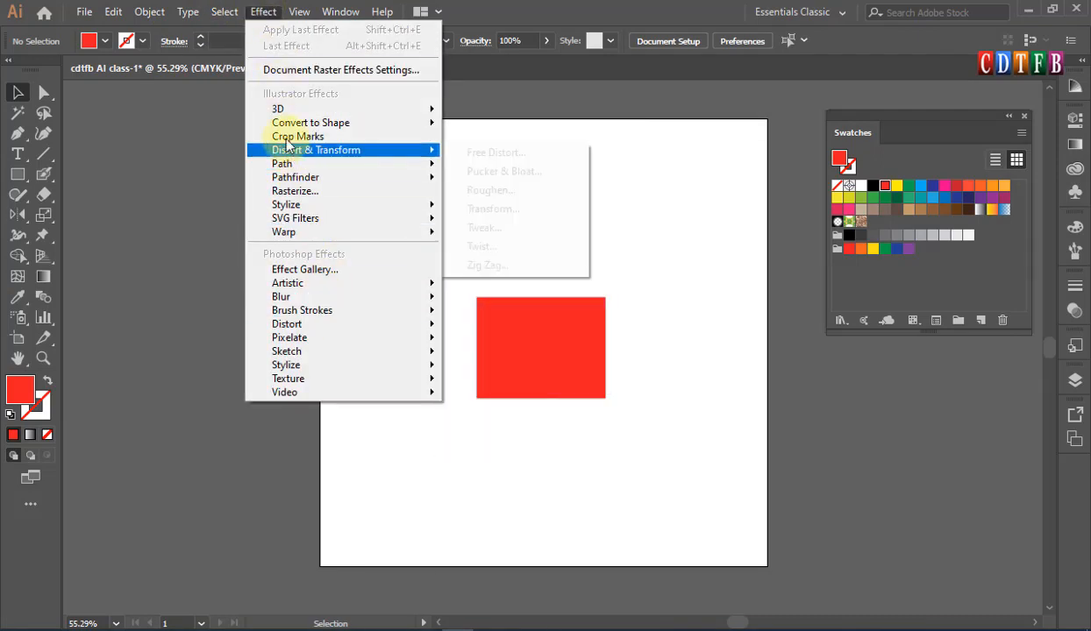
{"action": "mouse_move", "coordinate": [307, 166]}
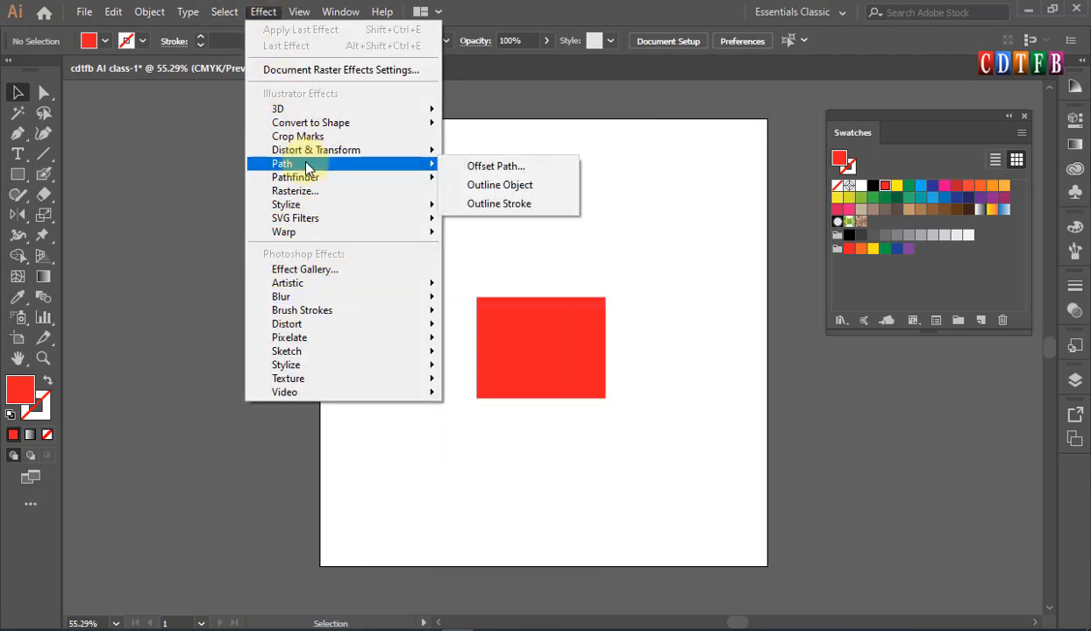
{"action": "mouse_move", "coordinate": [298, 11]}
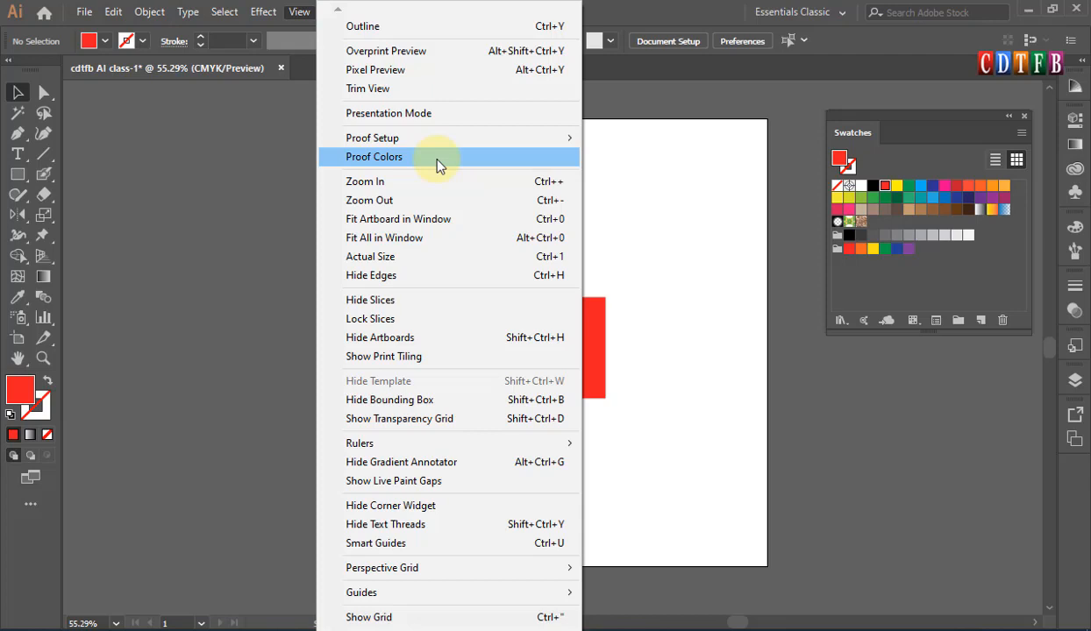
{"action": "left_click", "coordinate": [678, 9]}
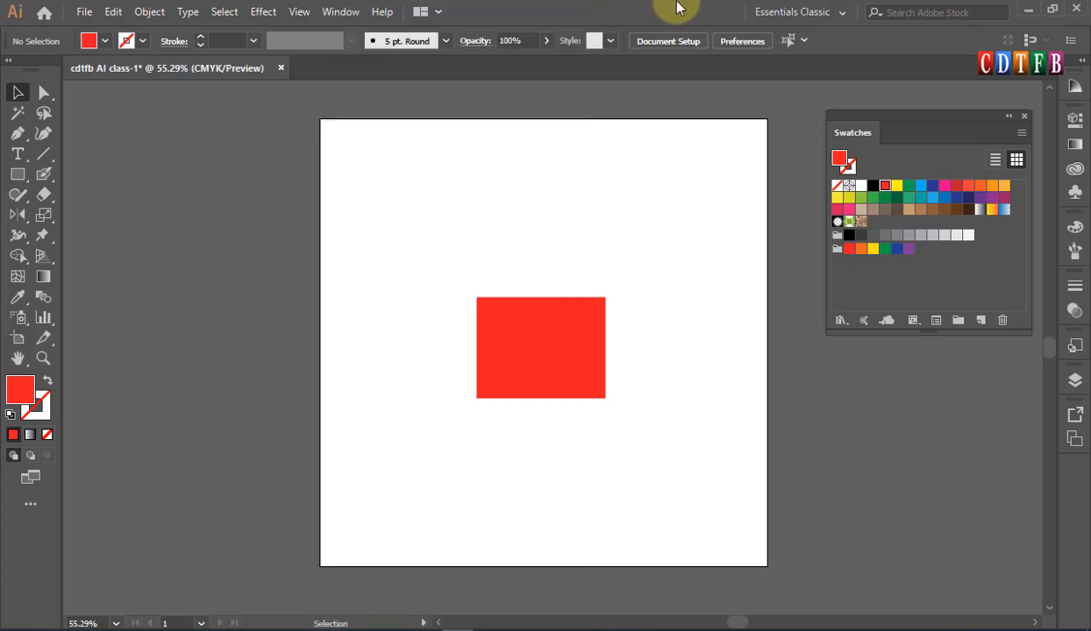
{"action": "left_click", "coordinate": [359, 16]}
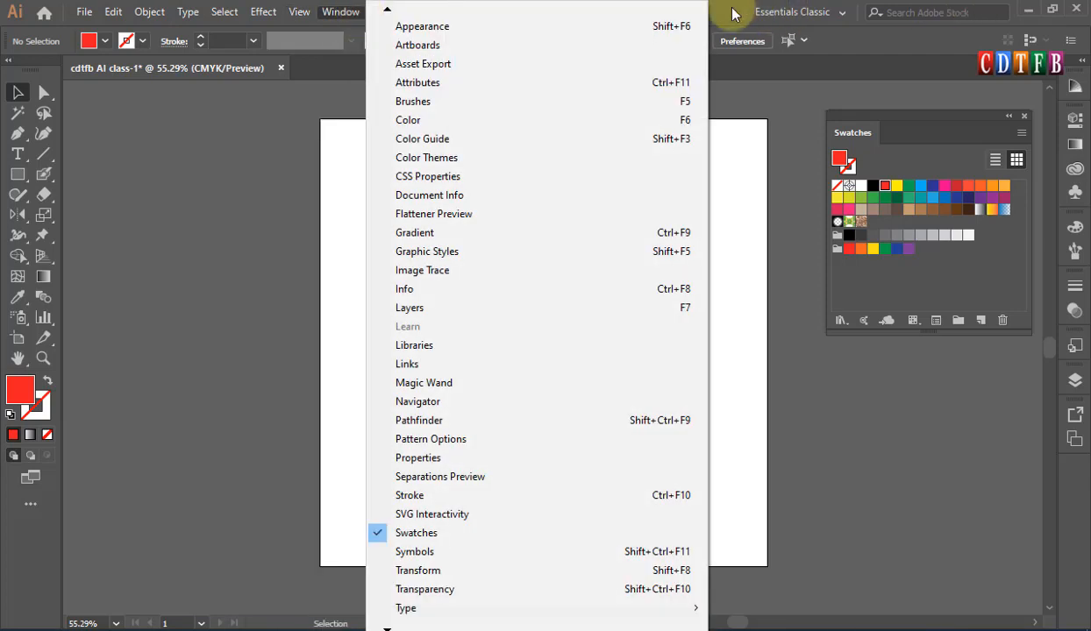
{"action": "left_click", "coordinate": [726, 12]}
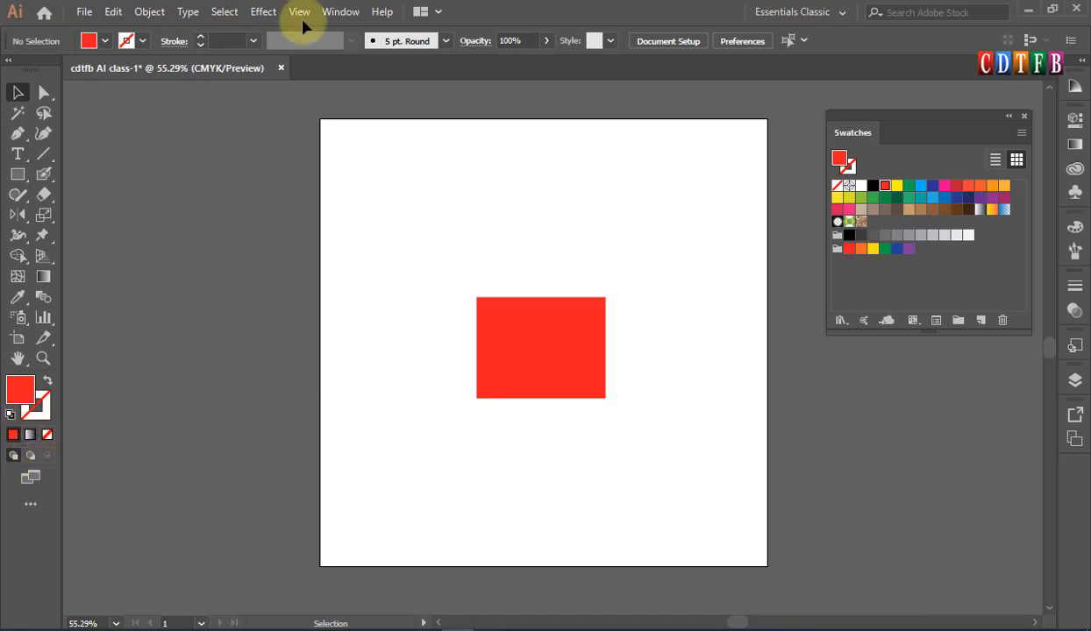
Step: Examine the list of workspaces, briefly switching to CorelDRAW and back to Illustrator, and keep Essentials Classic
{"action": "left_click", "coordinate": [841, 13]}
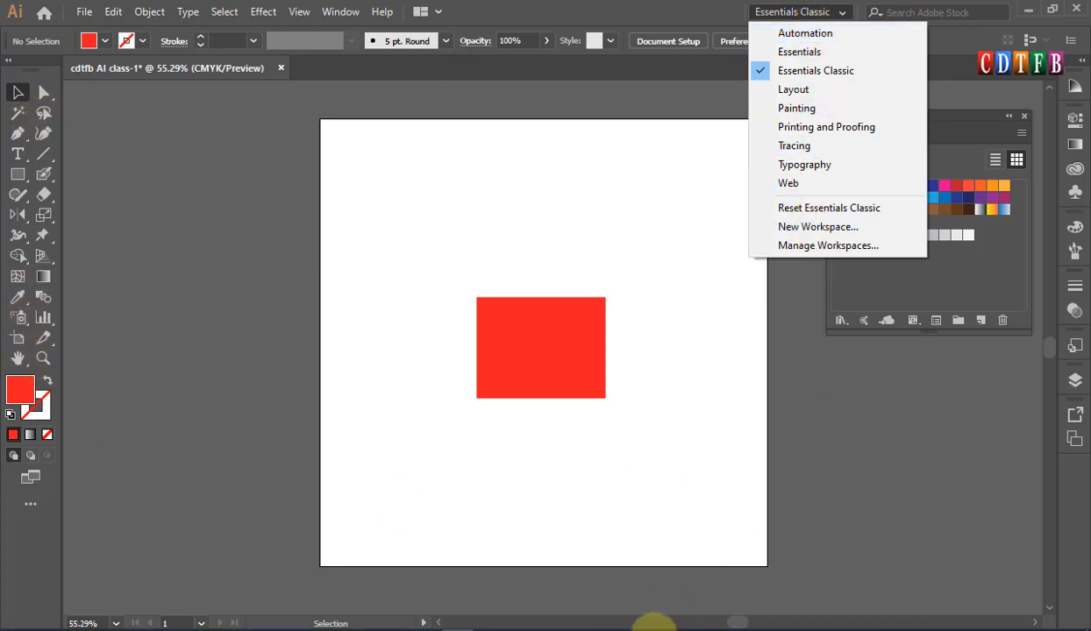
{"action": "left_click", "coordinate": [652, 627]}
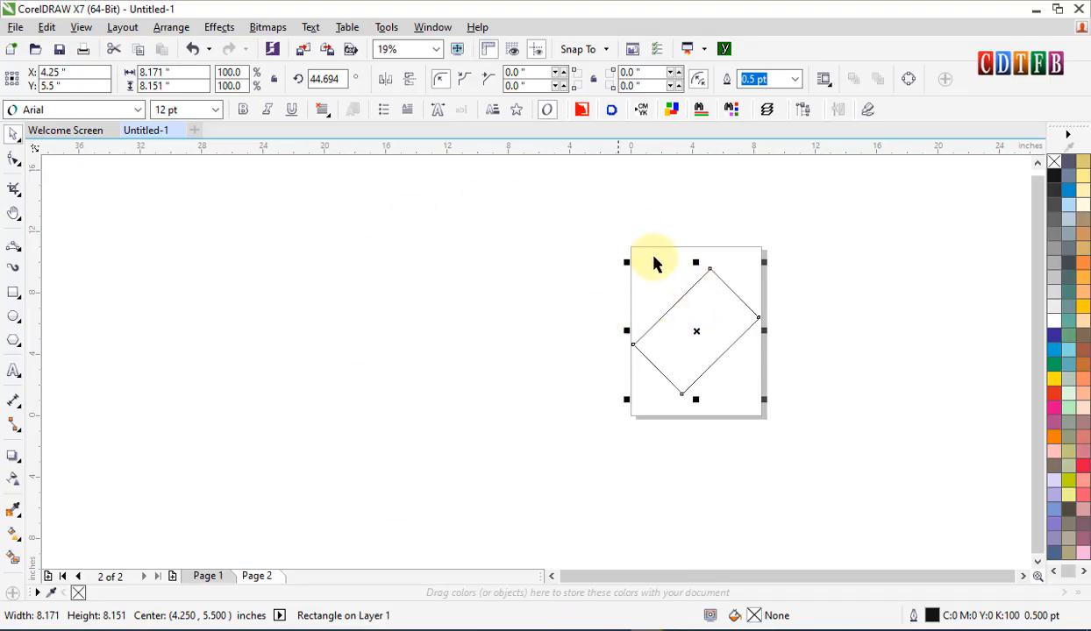
{"action": "key", "text": "alt+Tab"}
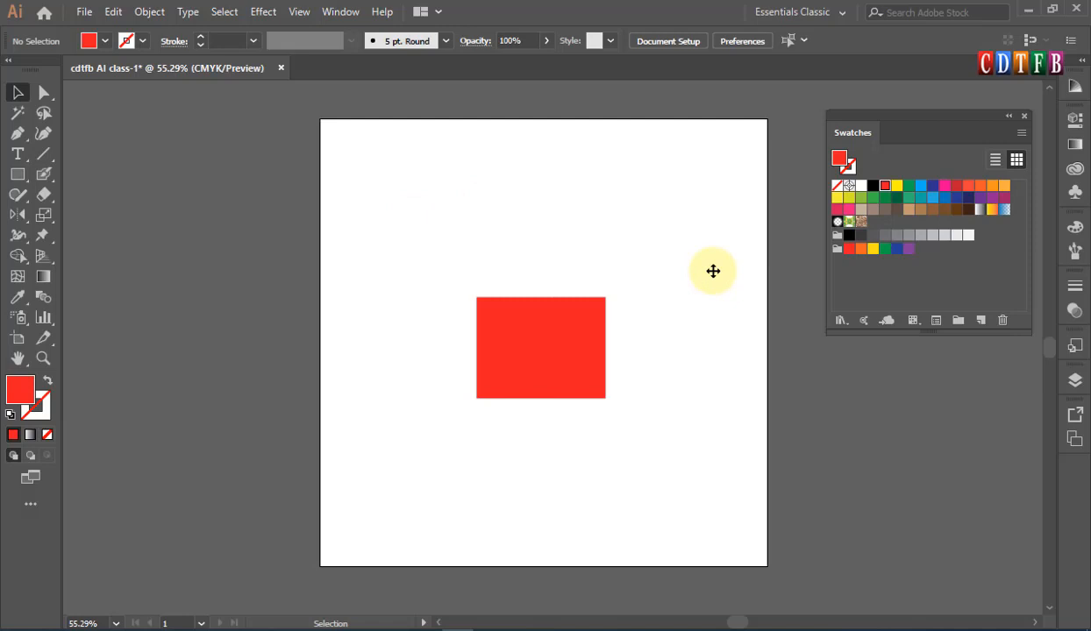
{"action": "left_click", "coordinate": [834, 14]}
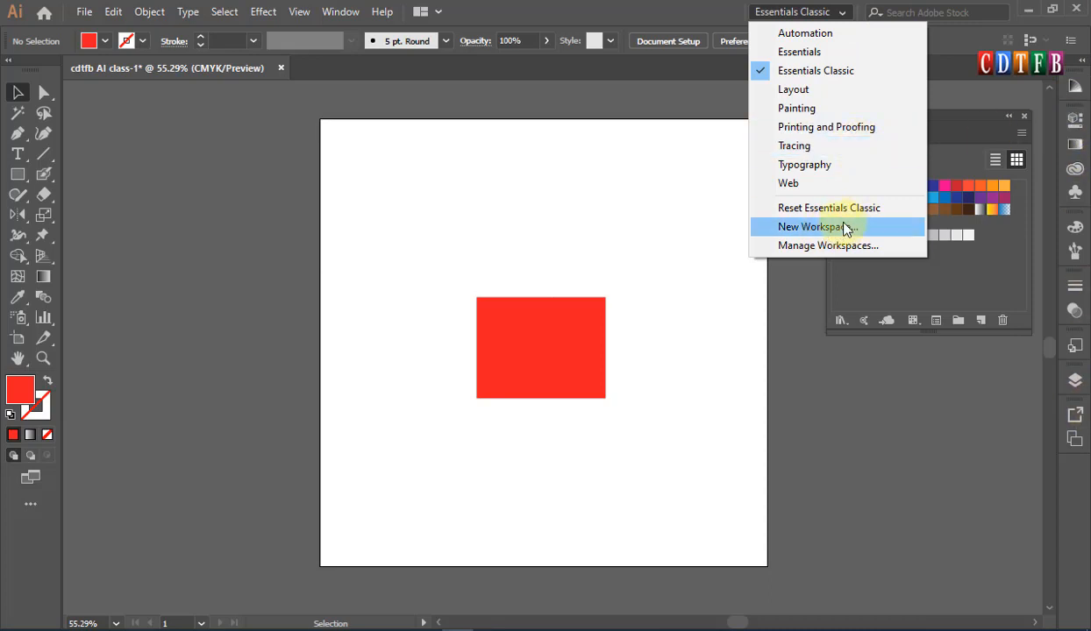
{"action": "left_click", "coordinate": [734, 338]}
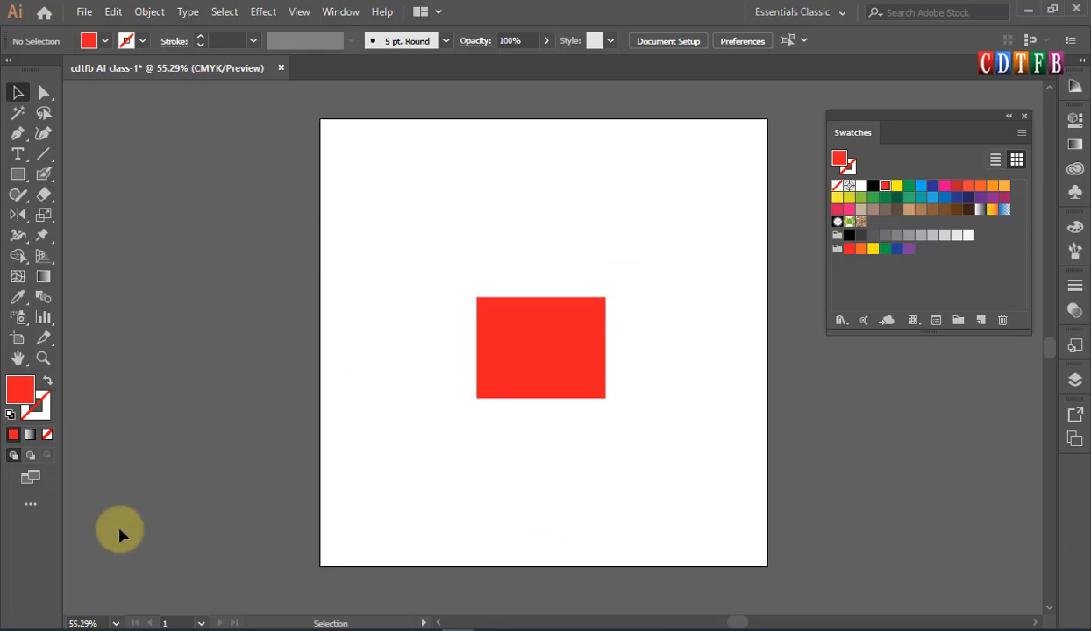
Step: Select and deselect the red rectangle, show the Pen tool group and switch back to the Selection tool
{"action": "left_click", "coordinate": [602, 359]}
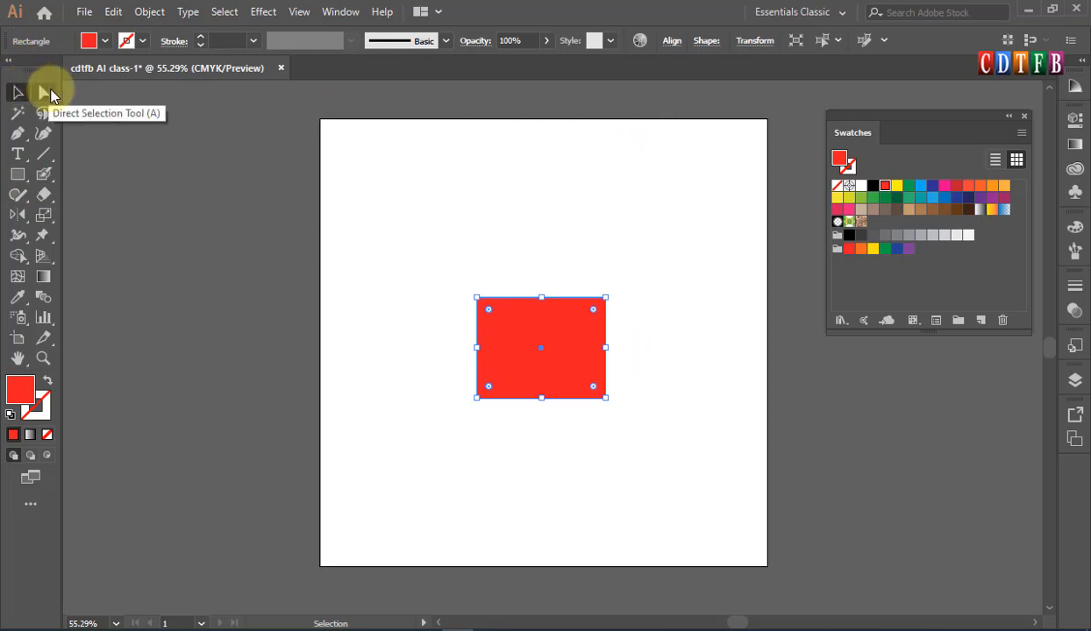
{"action": "left_click", "coordinate": [144, 102]}
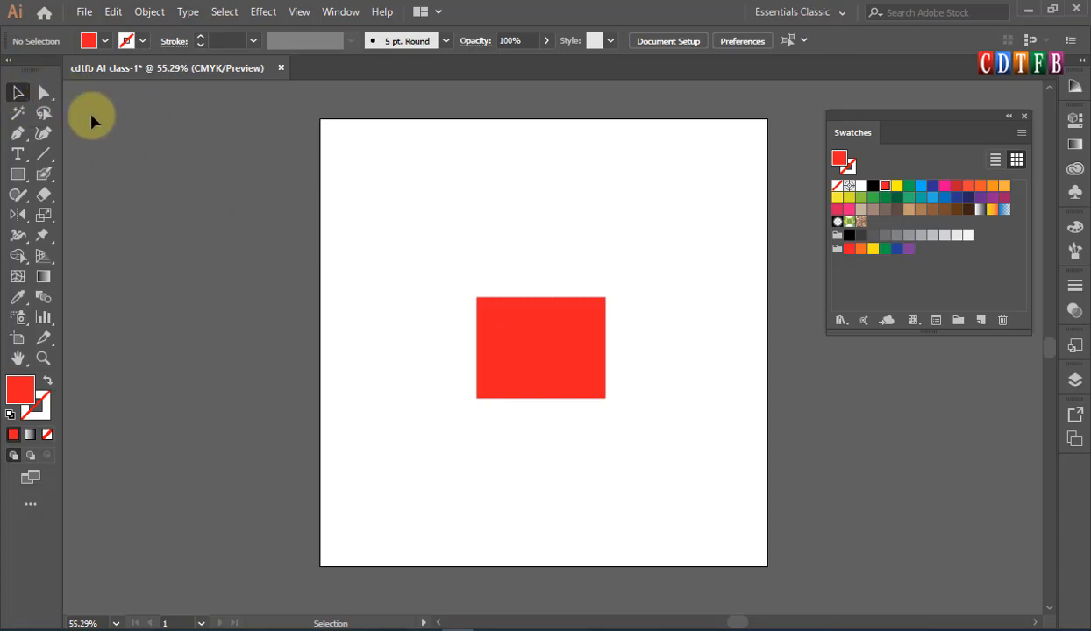
{"action": "left_click", "coordinate": [25, 134]}
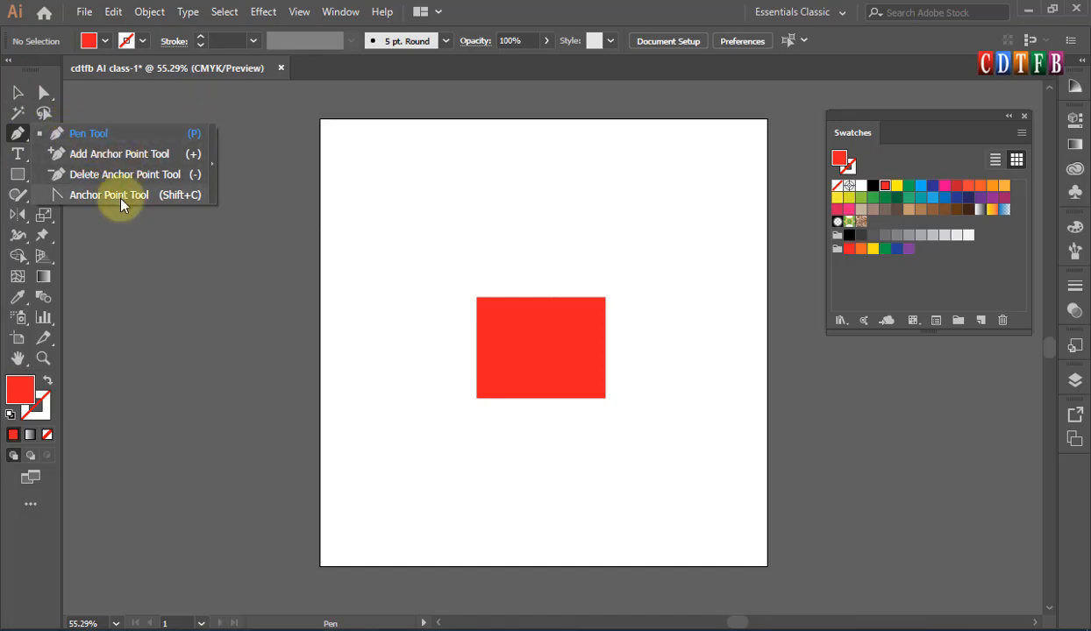
{"action": "left_click", "coordinate": [18, 92]}
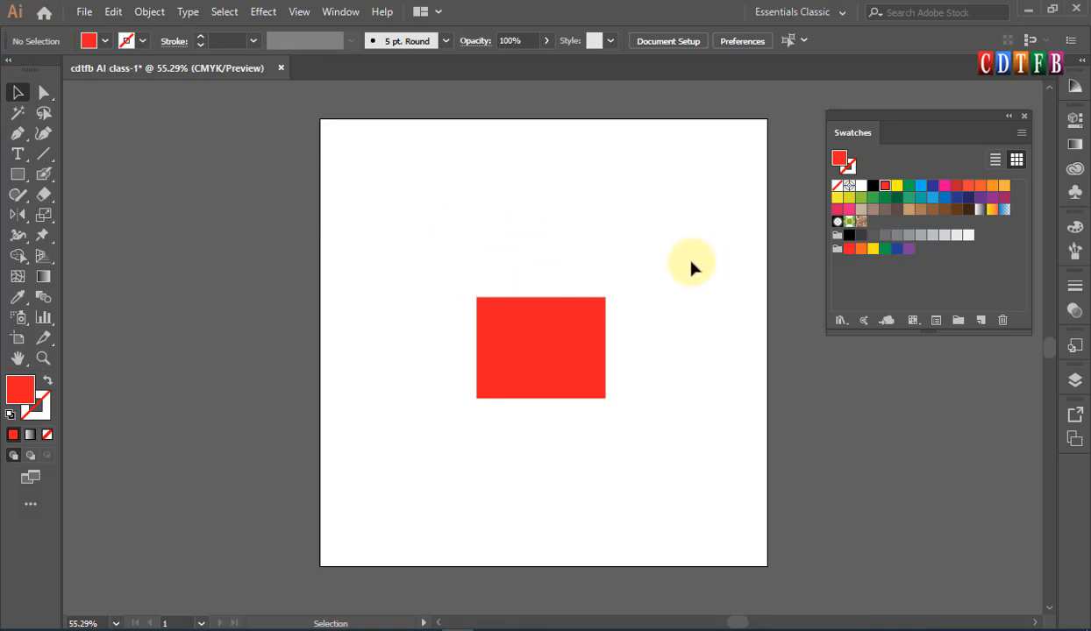